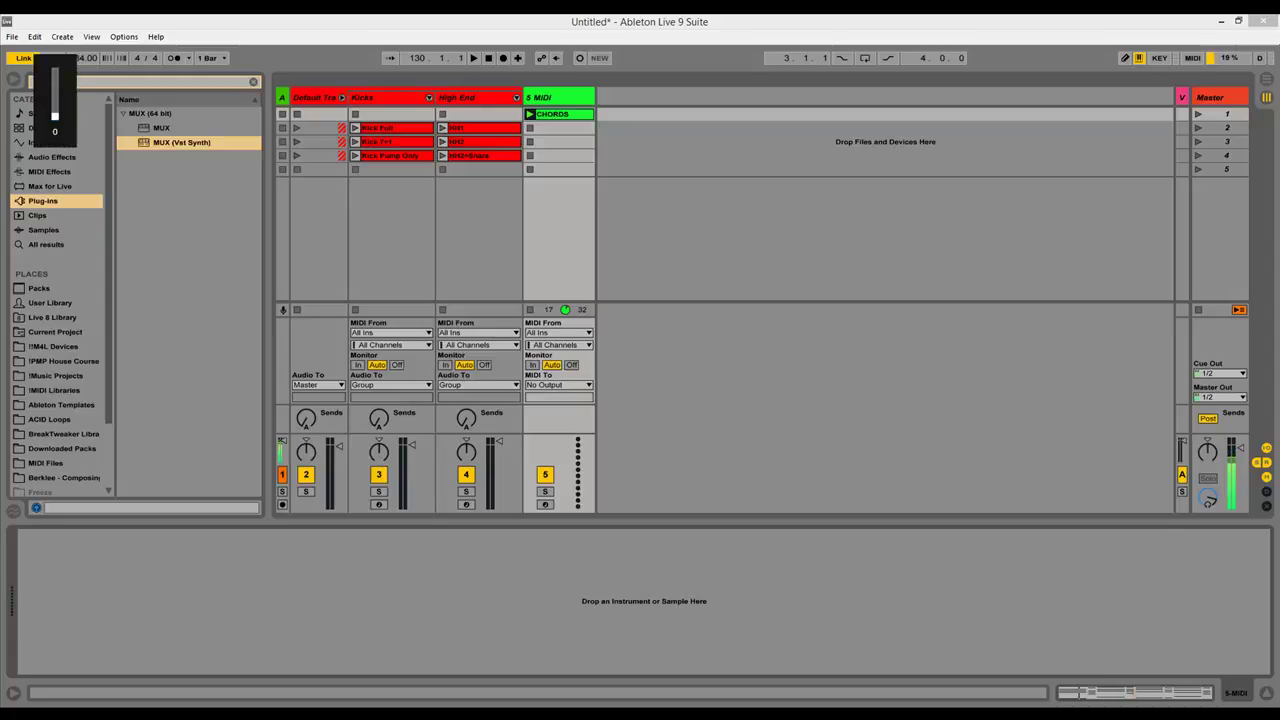
# Stop the CHORDS clip playing on track 5.
pyautogui.click(530, 310)
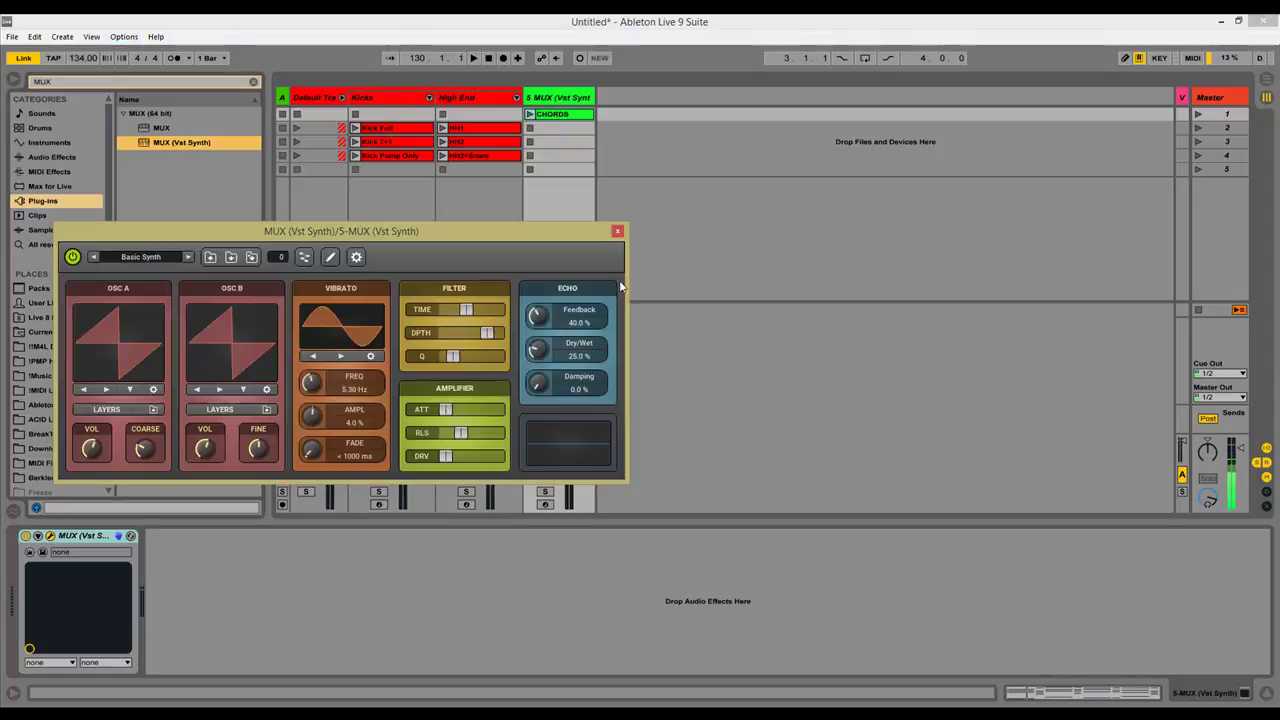
# Load the MUX Empty Synth preset and open its modular area.
pyautogui.click(130, 261)
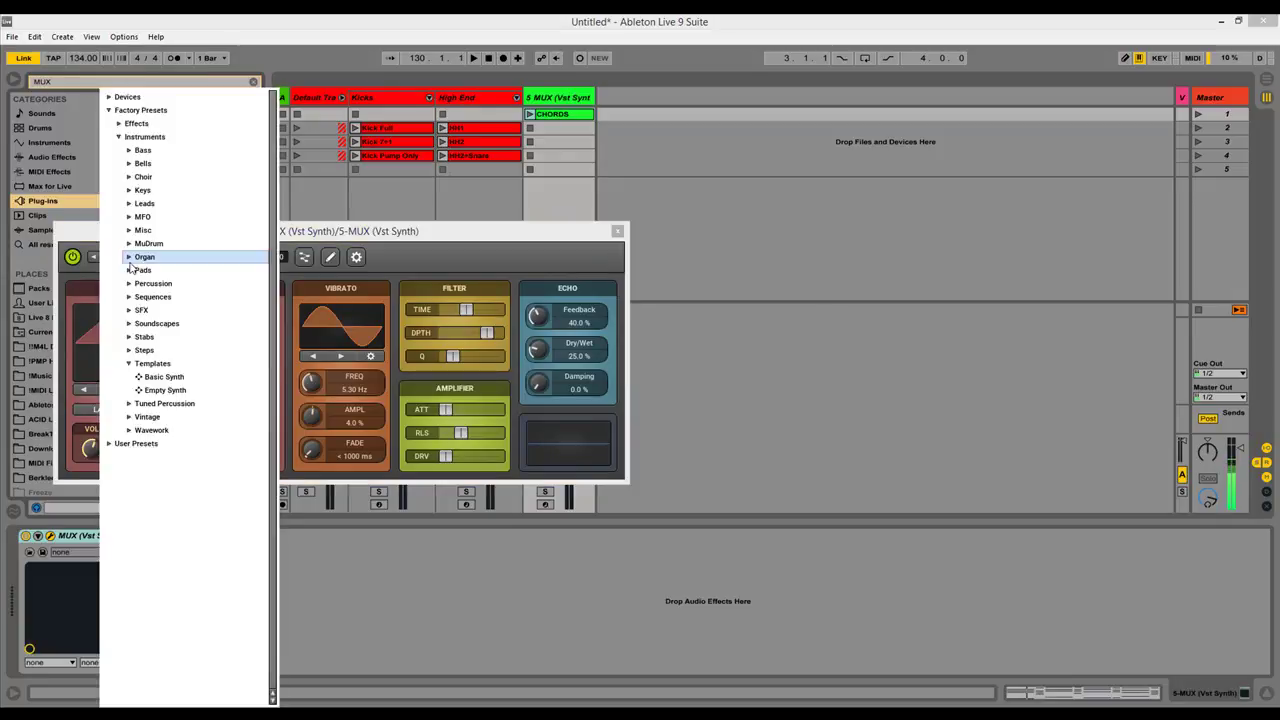
pyautogui.click(148, 391)
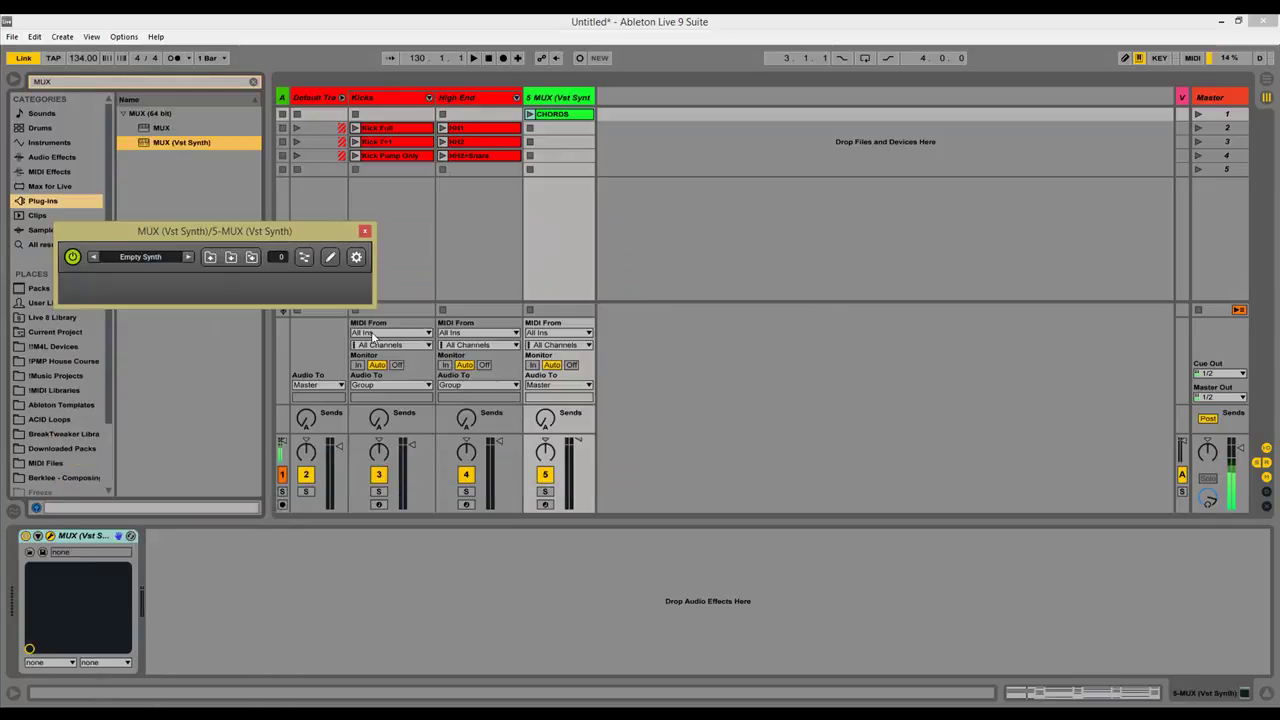
pyautogui.click(331, 259)
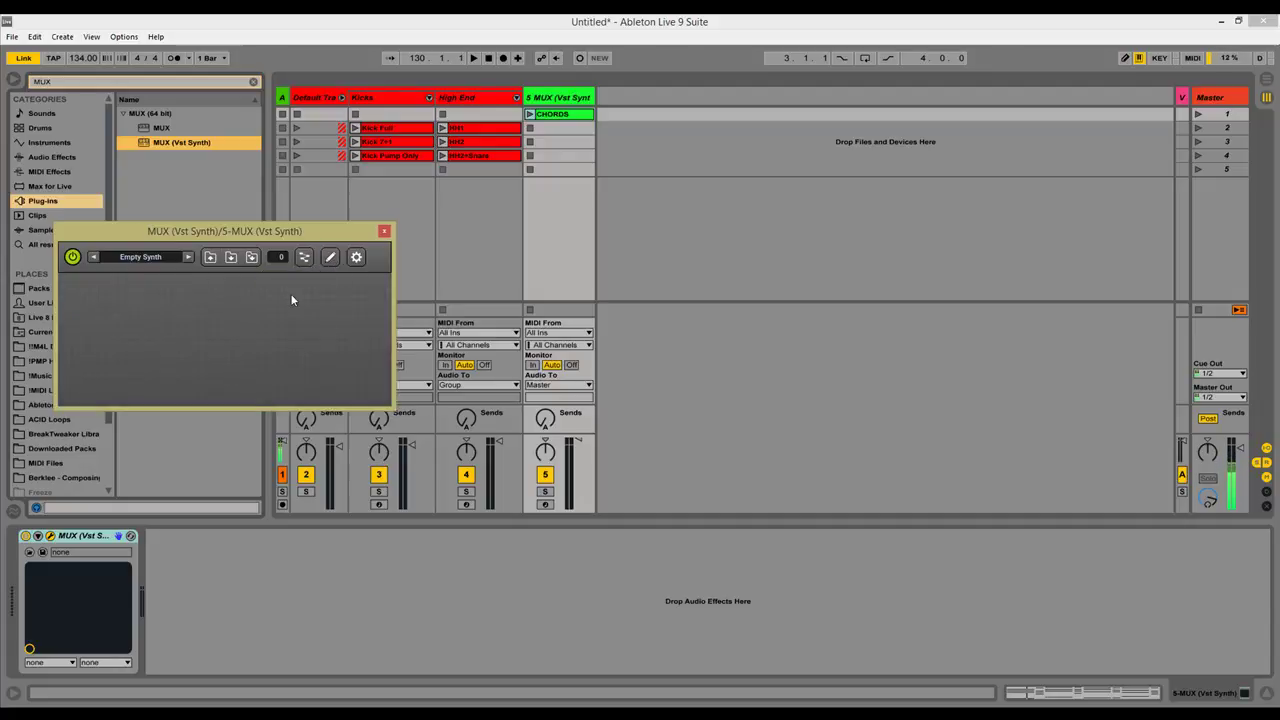
pyautogui.click(305, 258)
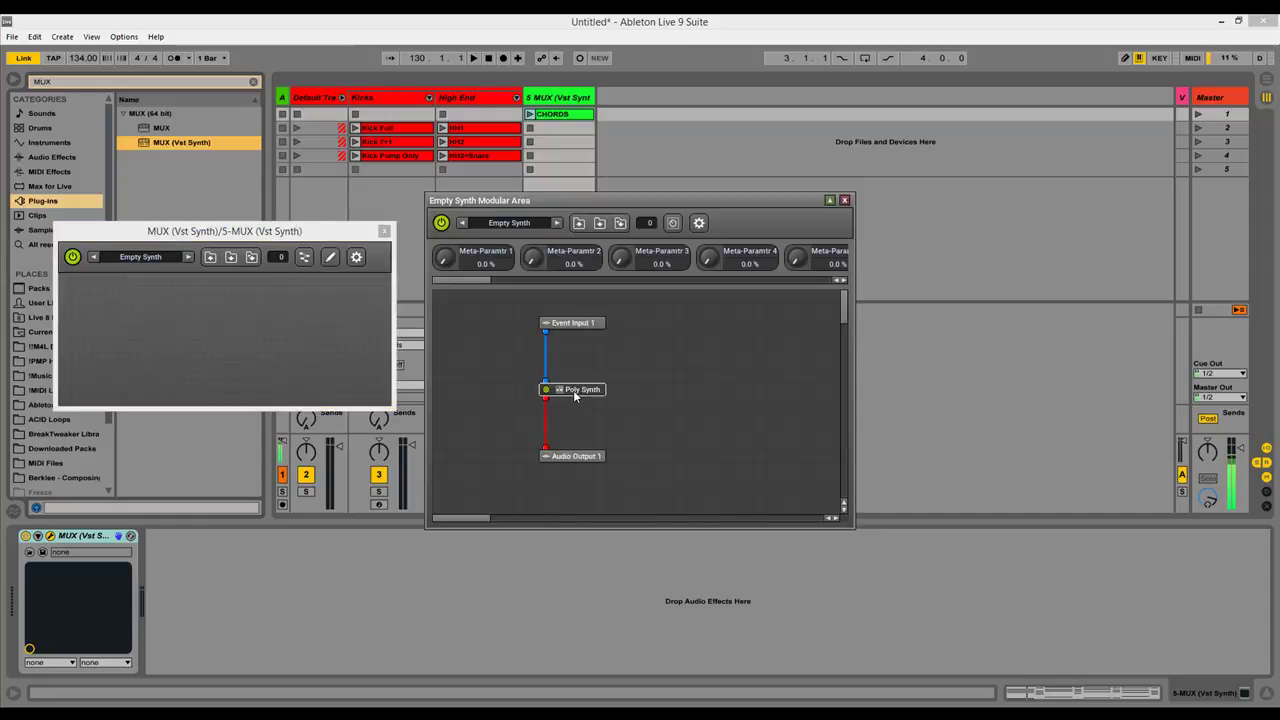
# Remove the Poly Synth module, leaving only input and output.
pyautogui.doubleClick(573, 390)
pyautogui.moveTo(619, 198); pyautogui.dragTo(892, 191)
pyautogui.click(1117, 193)
pyautogui.click(699, 223)
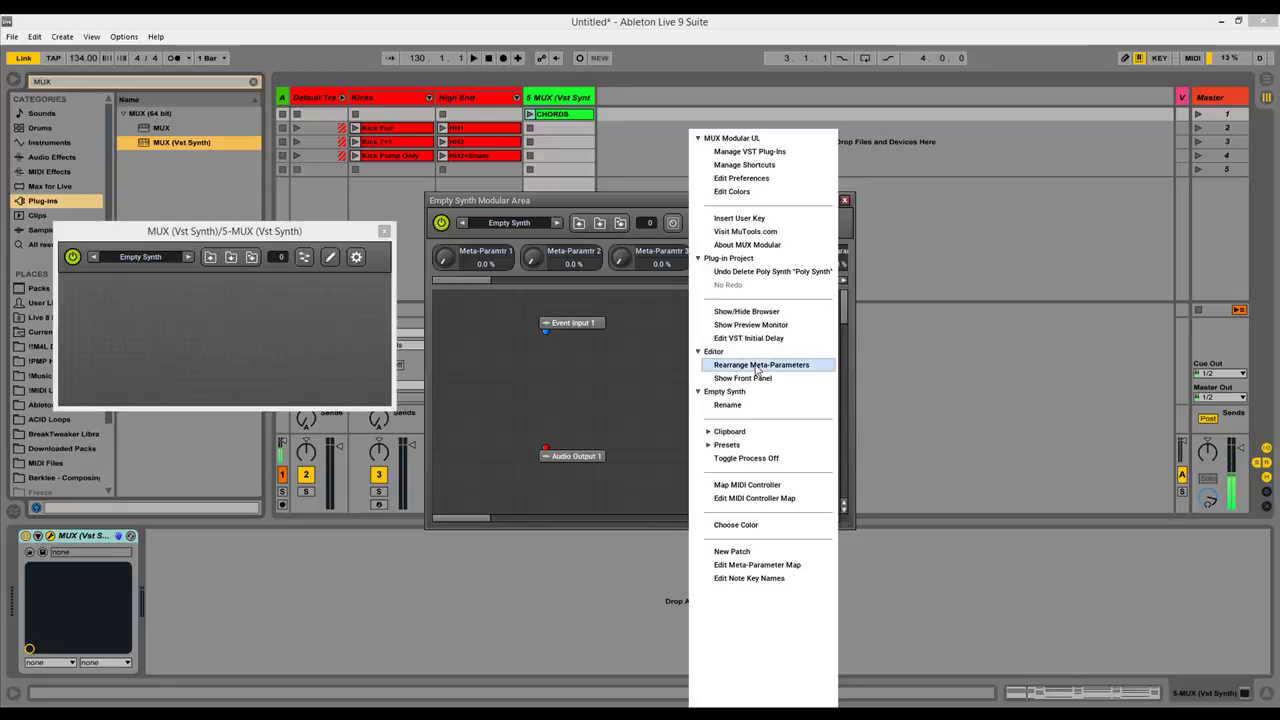
# Add DUNE 2 from the VST Synths browser into the modular area.
pyautogui.click(760, 311)
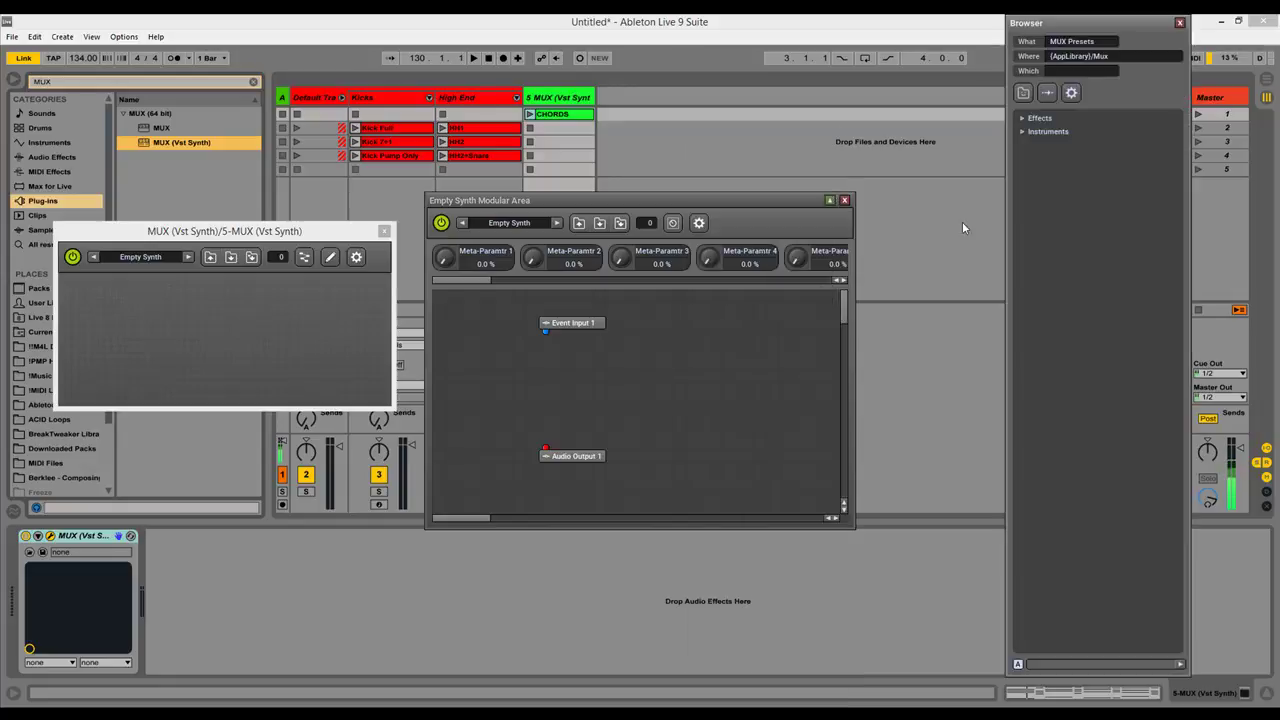
pyautogui.click(1092, 42)
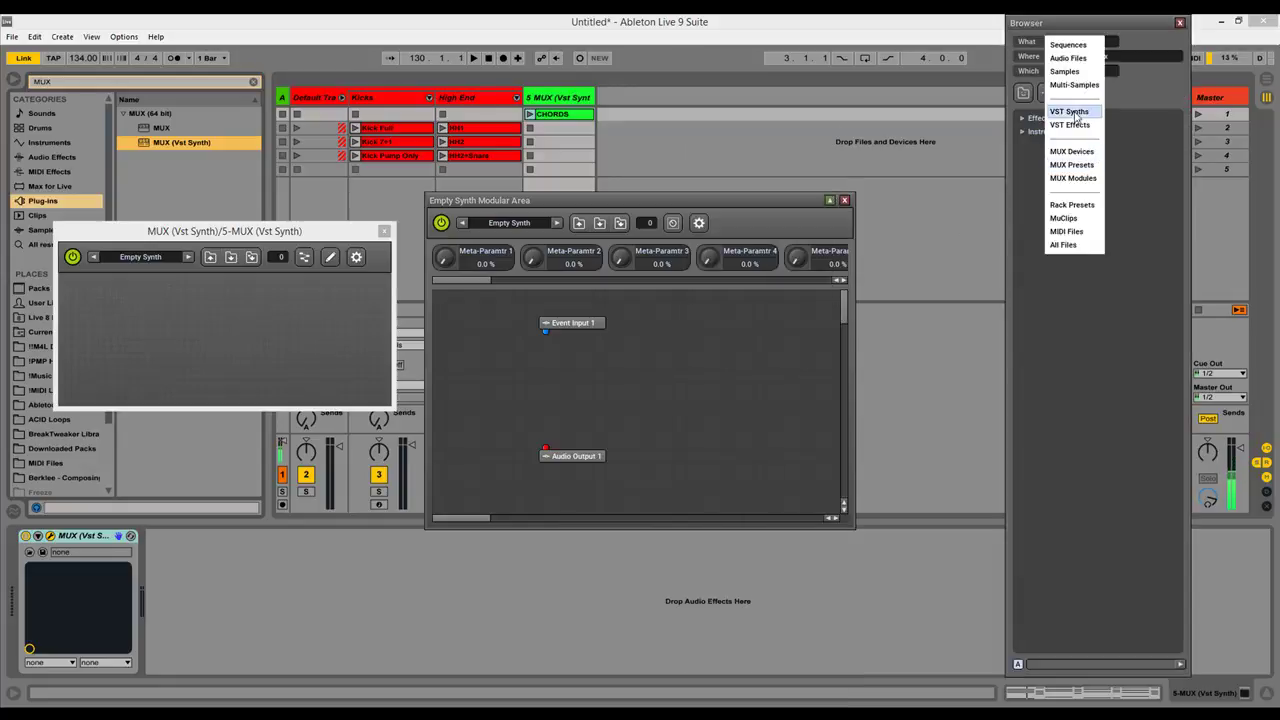
pyautogui.click(1077, 118)
pyautogui.click(1047, 212)
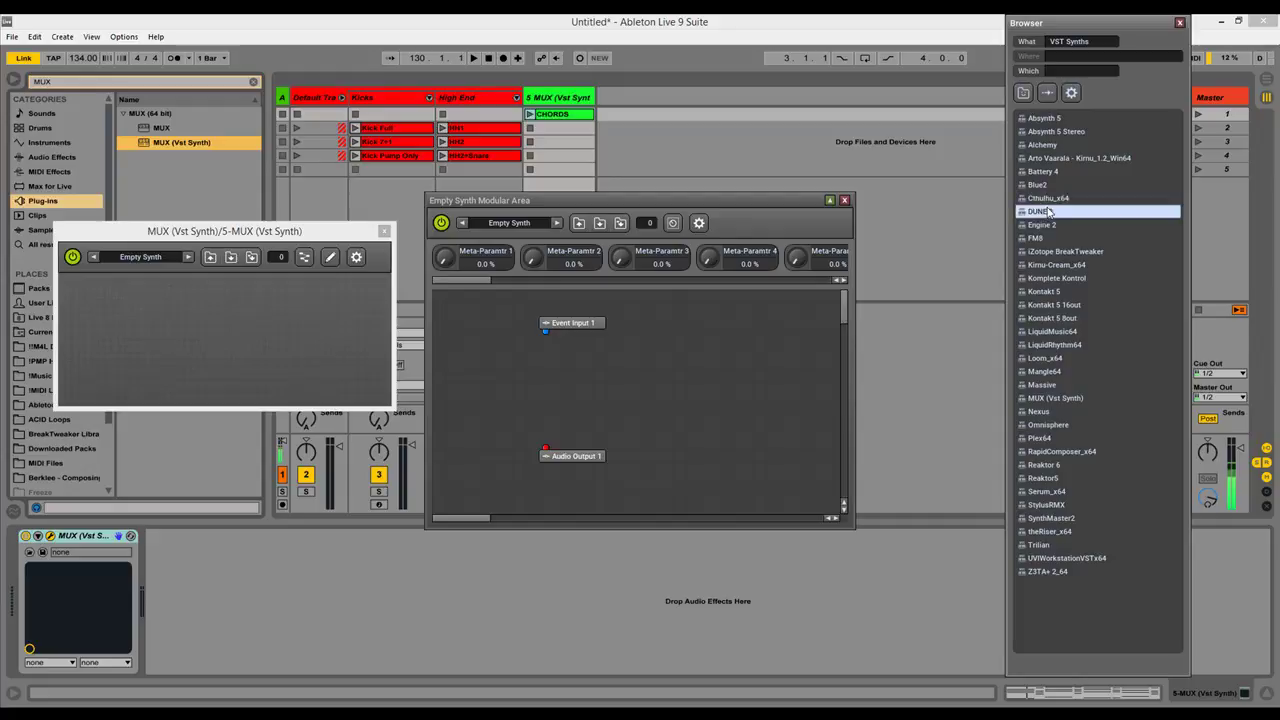
pyautogui.moveTo(1047, 212); pyautogui.dragTo(690, 377)
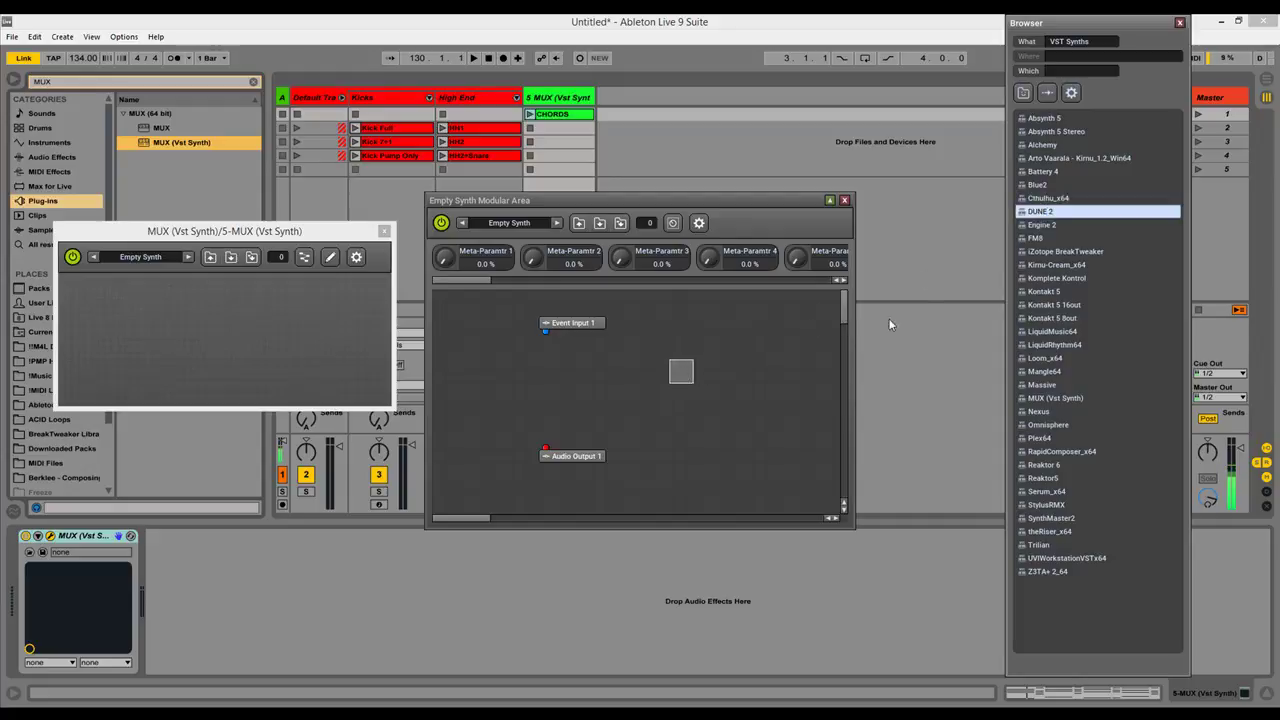
pyautogui.click(1181, 23)
# Wire Event Input 1 → DUNE 2 → Audio Output 1 and nudge track 5's volume up.
pyautogui.moveTo(734, 380); pyautogui.dragTo(592, 389)
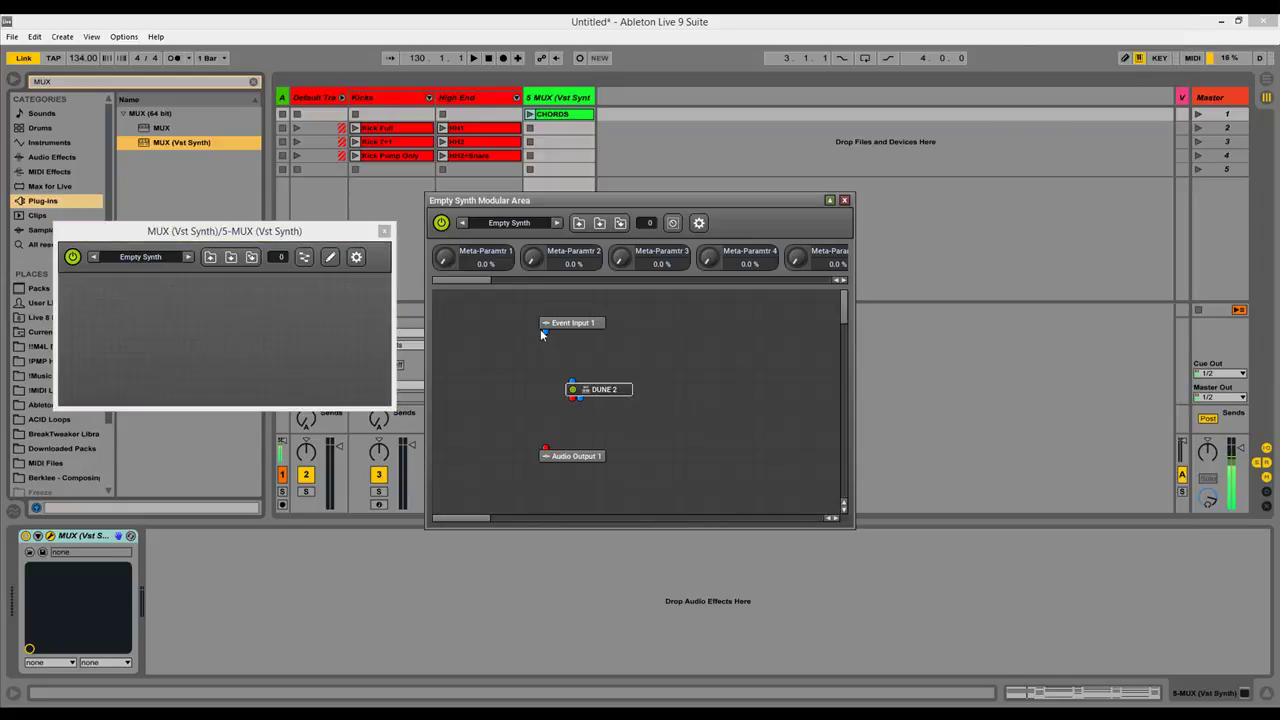
pyautogui.moveTo(545, 331); pyautogui.dragTo(546, 456)
pyautogui.moveTo(625, 389); pyautogui.dragTo(598, 389)
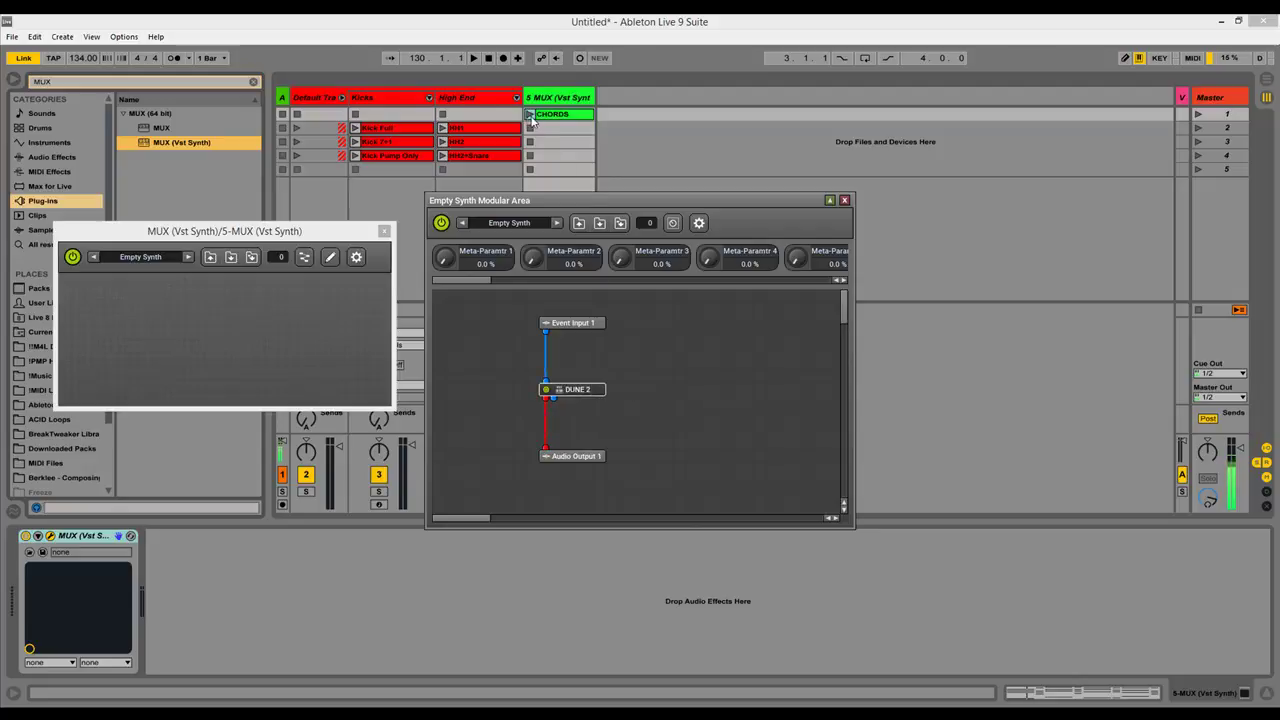
pyautogui.moveTo(580, 203); pyautogui.dragTo(818, 213)
pyautogui.moveTo(585, 477); pyautogui.dragTo(585, 470)
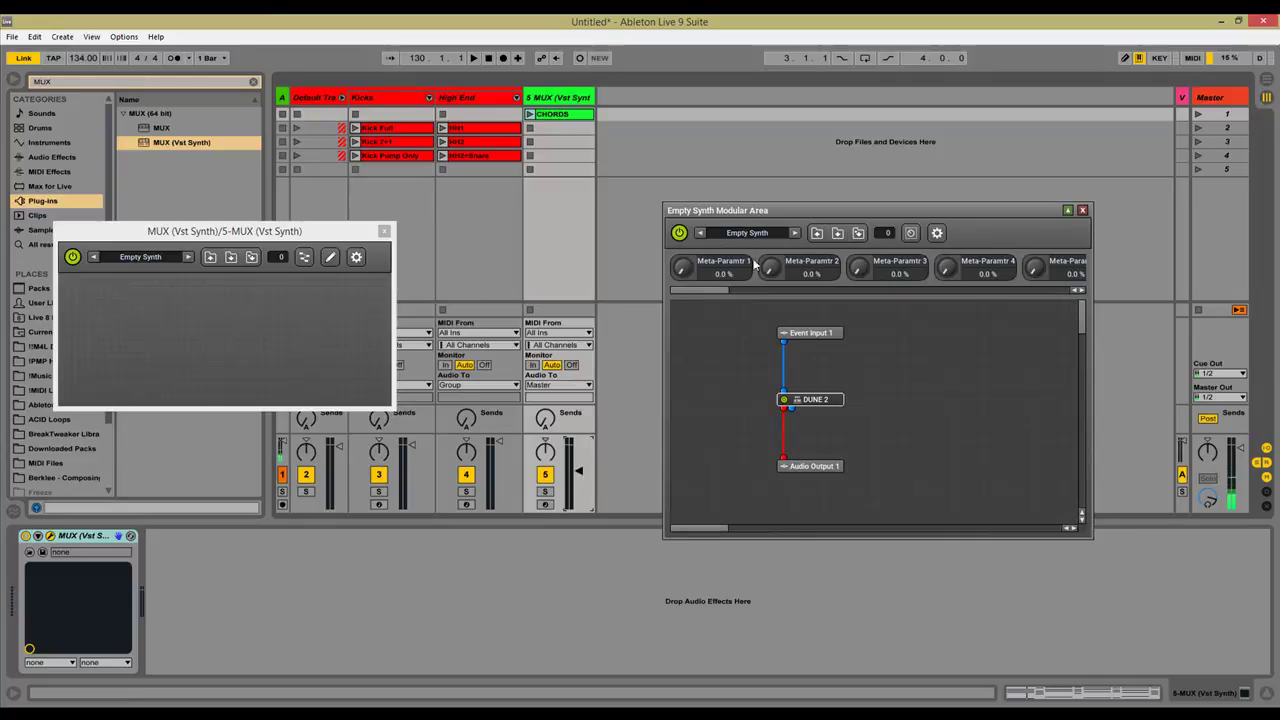
# Load DUNE 2's Premium EDM Vol. 1 Pads soundbank and launch the CHORDS clip.
pyautogui.doubleClick(815, 400)
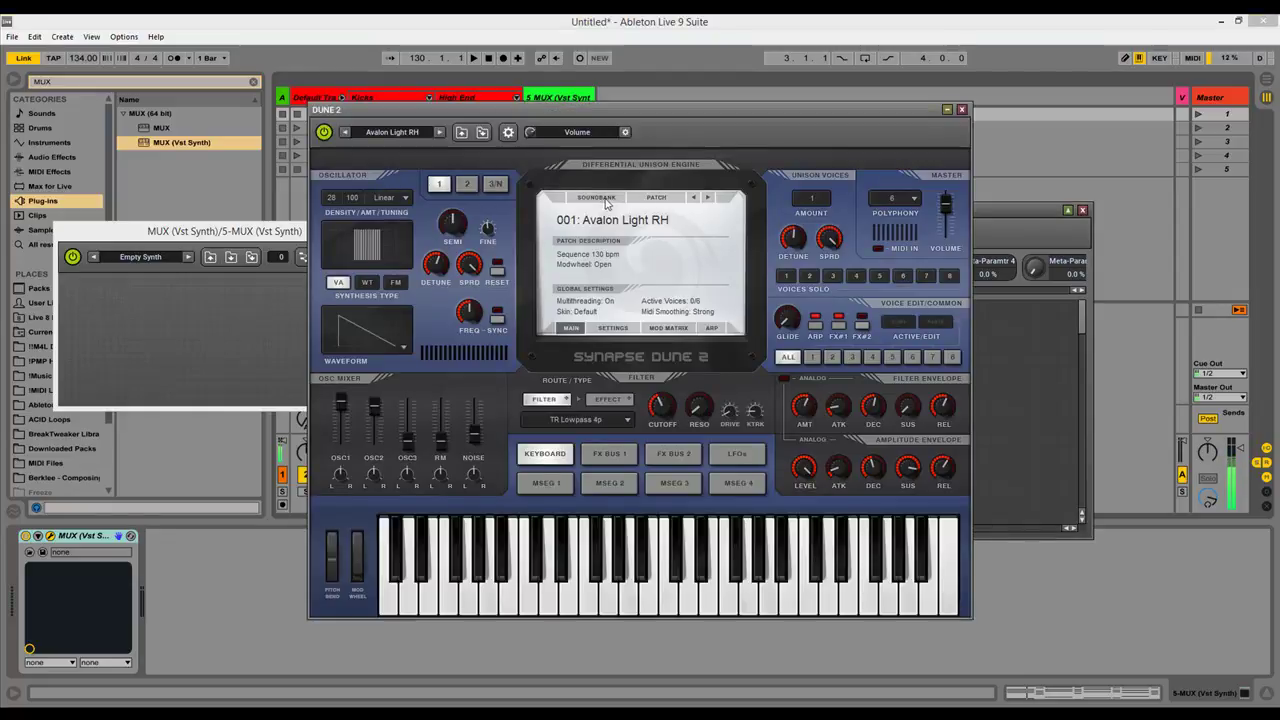
pyautogui.click(604, 199)
pyautogui.moveTo(620, 234)
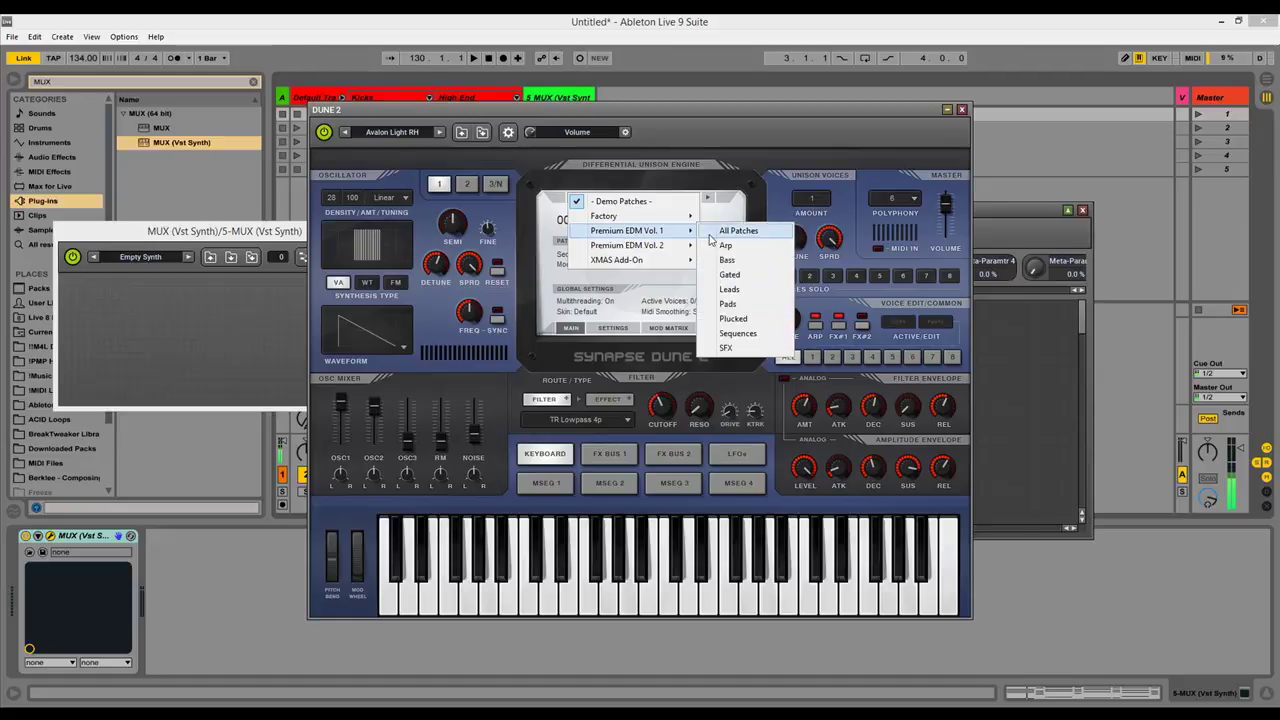
pyautogui.click(735, 306)
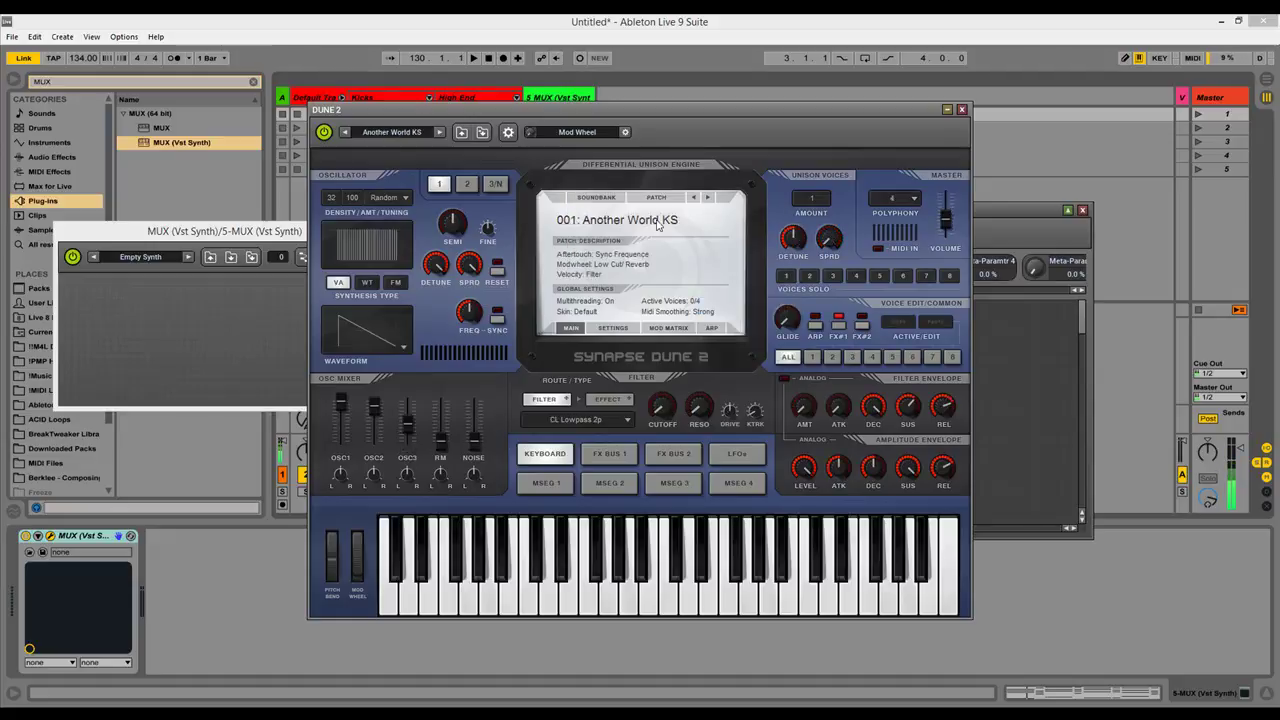
pyautogui.click(707, 198)
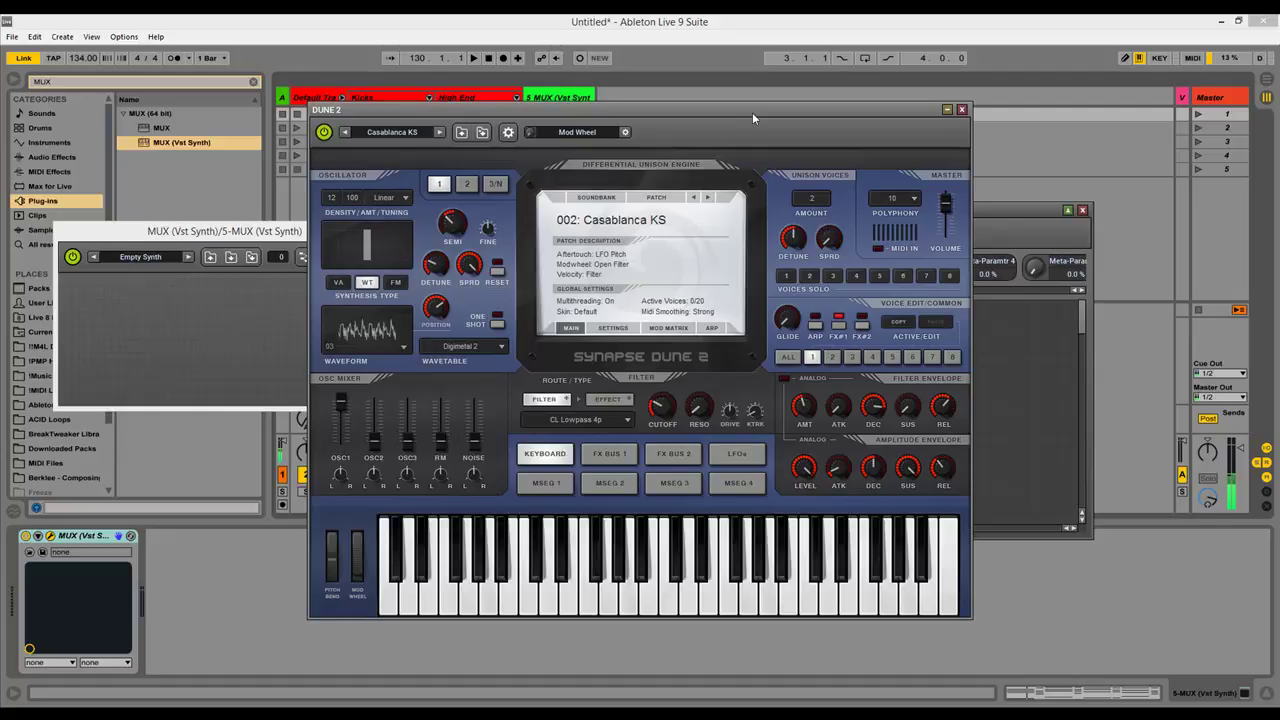
pyautogui.click(962, 109)
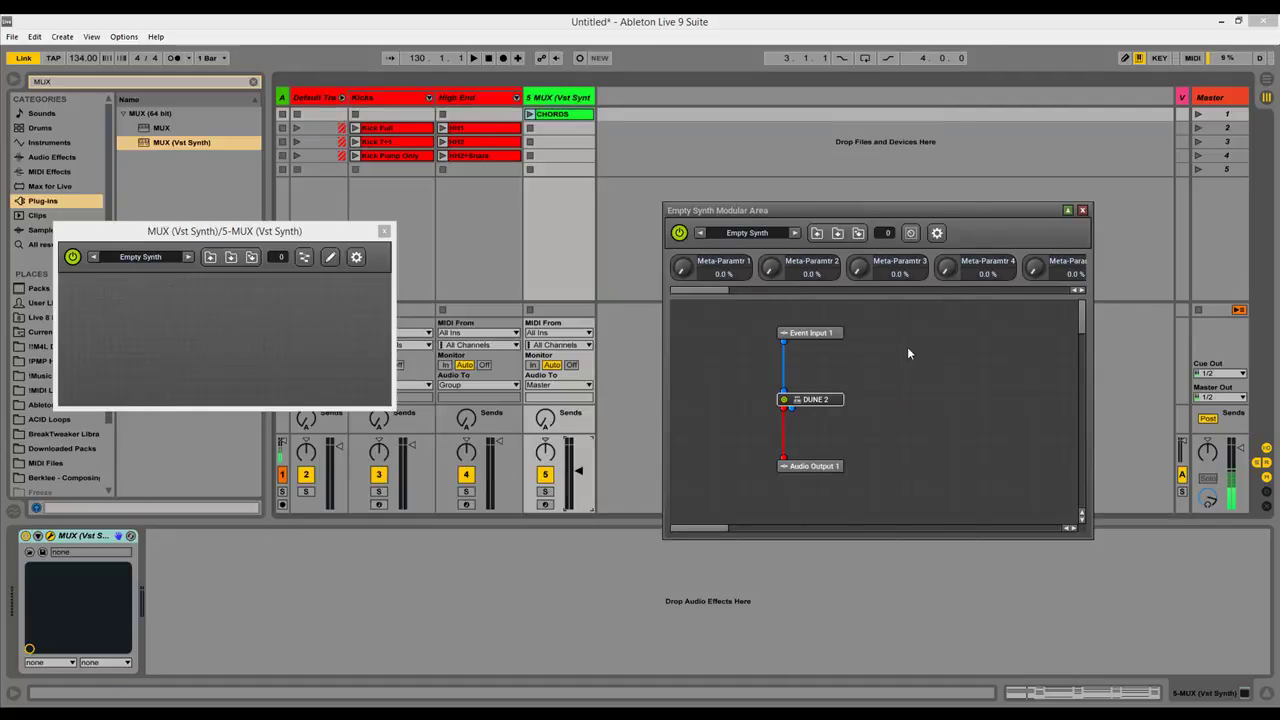
pyautogui.click(530, 114)
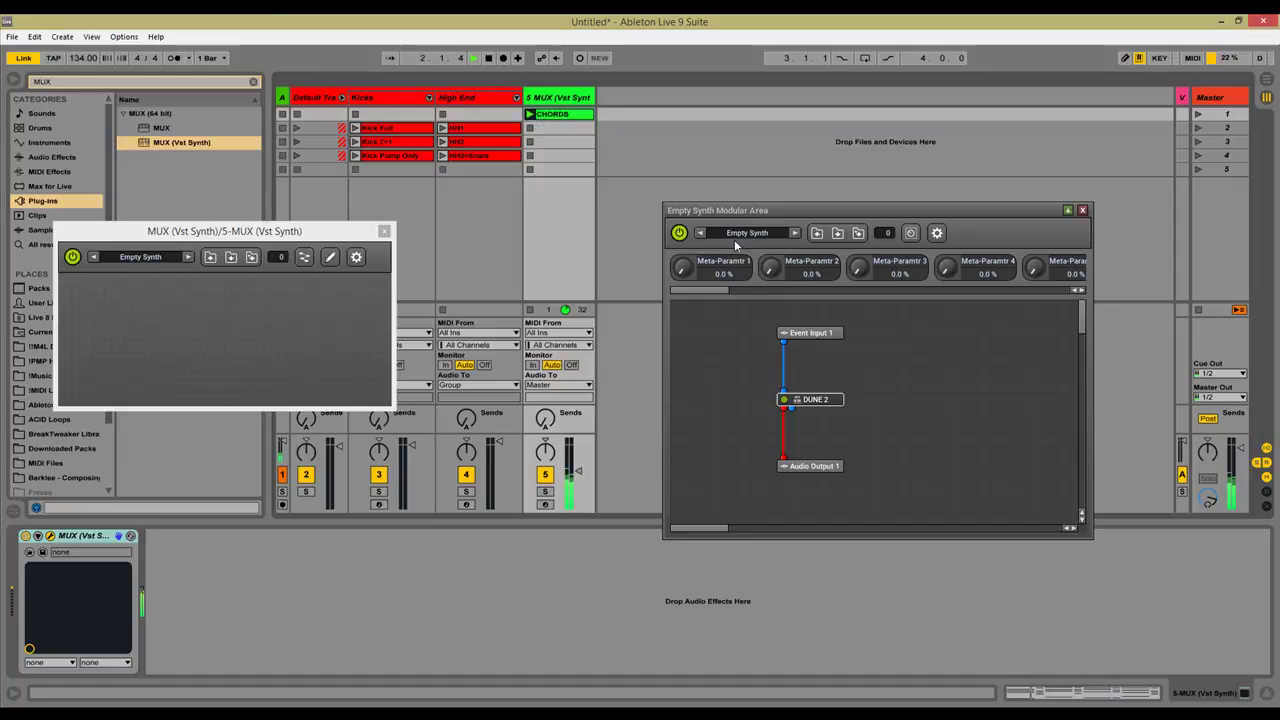
pyautogui.press('XF86AudioLowerVolume')
pyautogui.press('XF86AudioRaiseVolume')
pyautogui.press('XF86AudioRaiseVolume')
pyautogui.press('XF86AudioRaiseVolume')
pyautogui.press('XF86AudioRaiseVolume')
pyautogui.press('XF86AudioRaiseVolume')
pyautogui.press('XF86AudioRaiseVolume')
pyautogui.press('XF86AudioRaiseVolume')
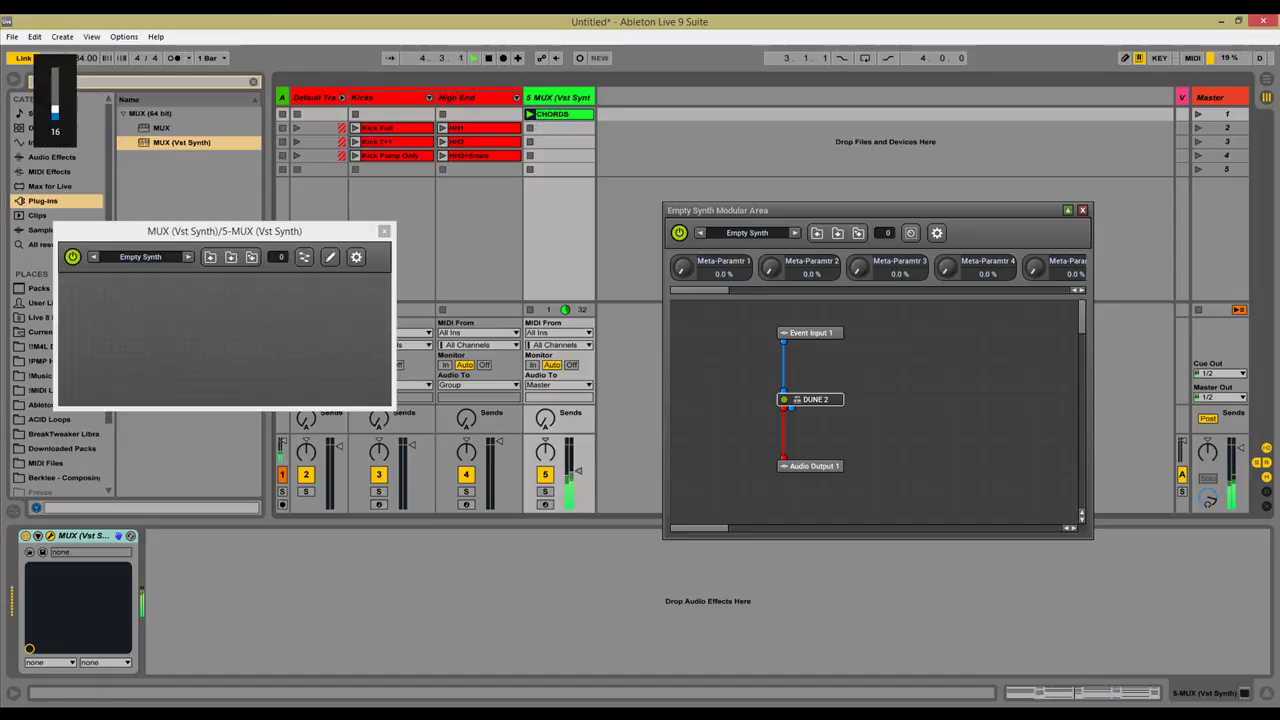
# Switch DUNE 2 back to patch 001: Another World KS.
pyautogui.doubleClick(815, 399)
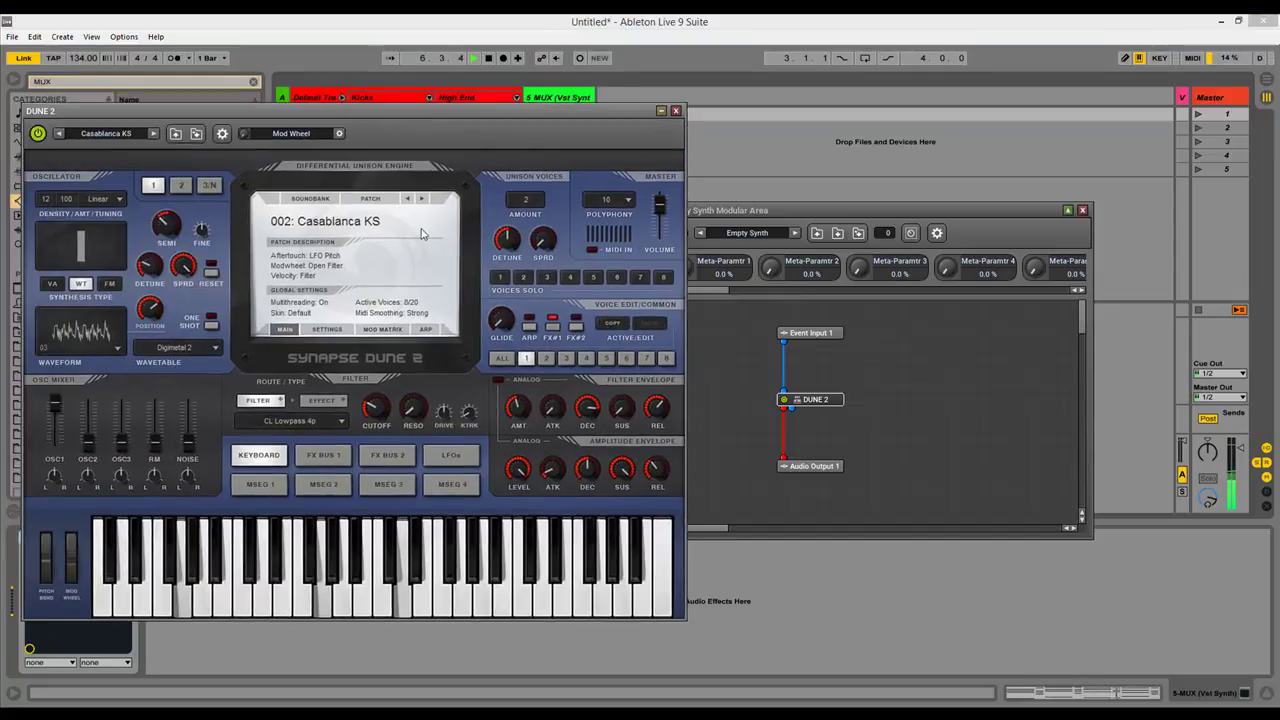
pyautogui.click(409, 200)
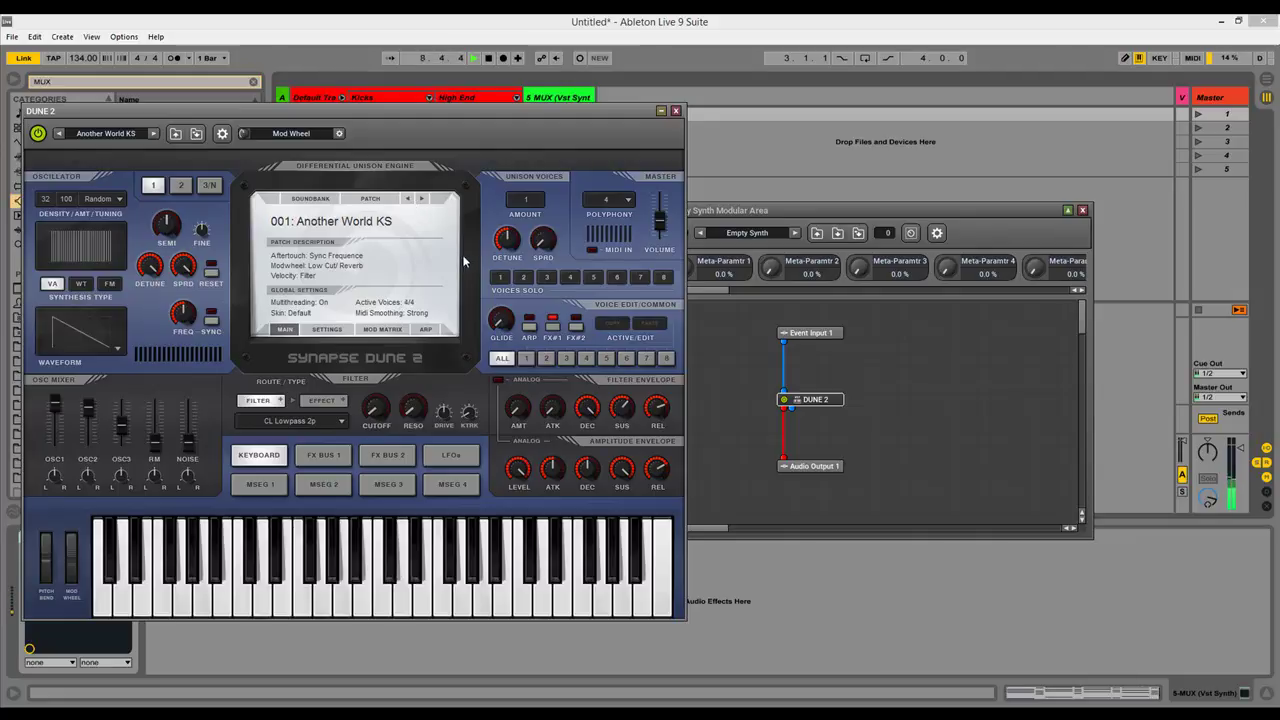
pyautogui.press('XF86AudioLowerVolume')
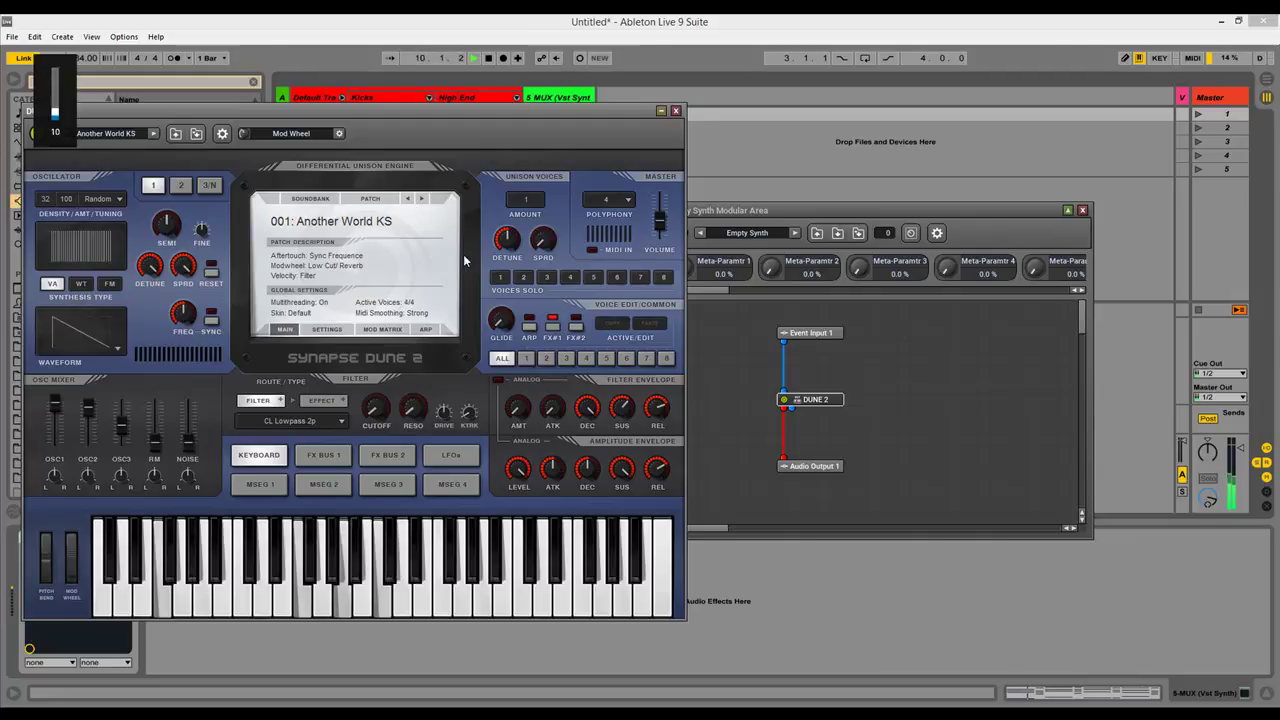
pyautogui.moveTo(530, 114); pyautogui.dragTo(645, 167)
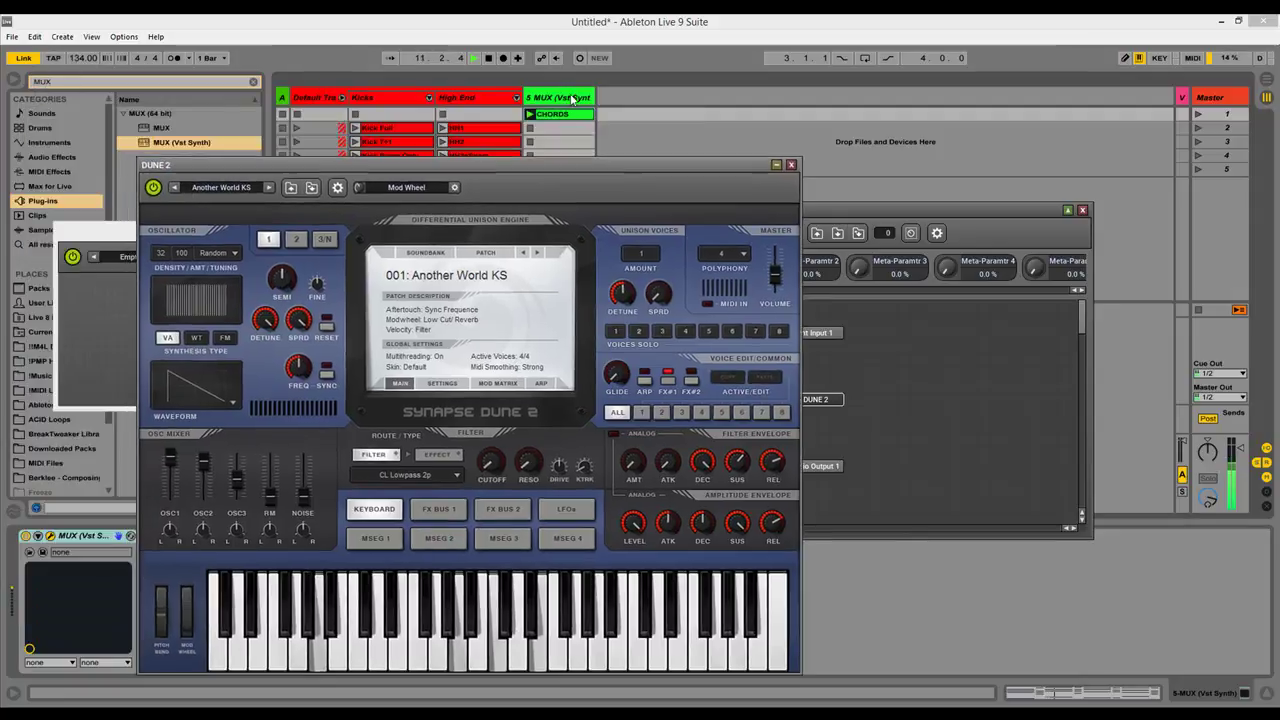
# Stop playback, set DUNE 2's master volume to 67 %, and move its node lower.
pyautogui.click(489, 59)
pyautogui.moveTo(565, 167); pyautogui.dragTo(334, 124)
pyautogui.press('XF86AudioLowerVolume')
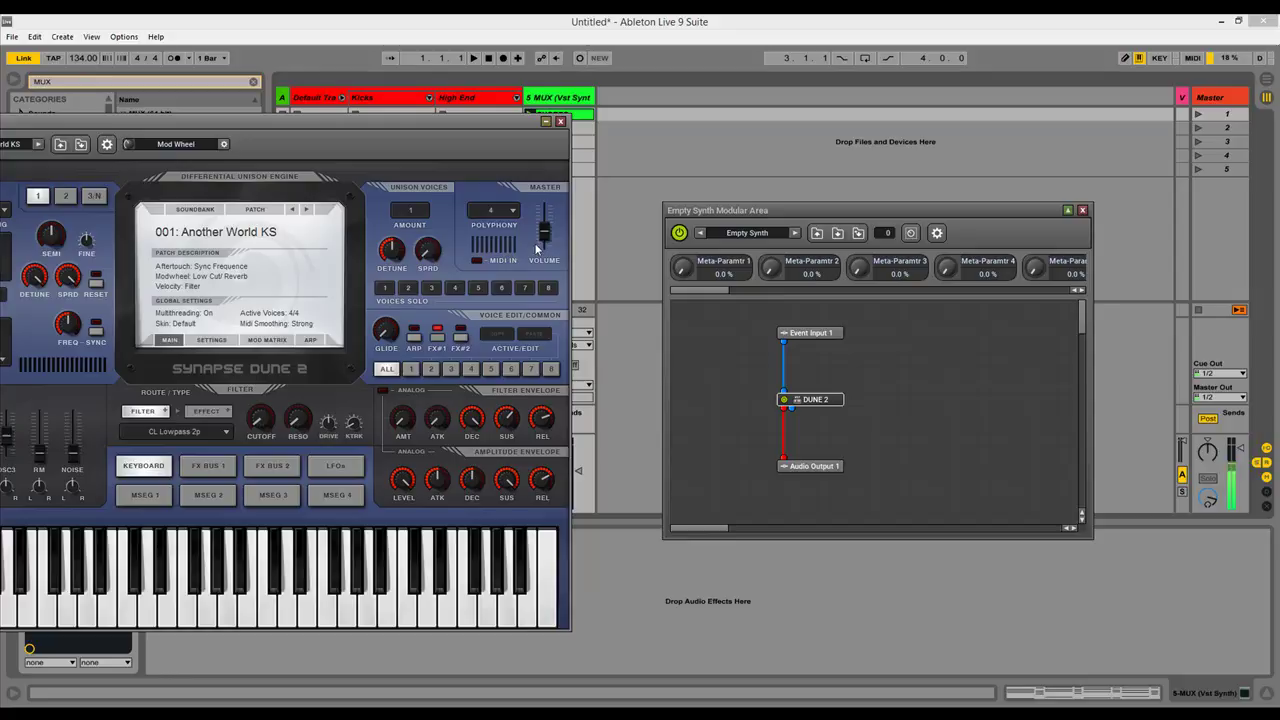
pyautogui.moveTo(544, 232)
pyautogui.mouseDown()
pyautogui.moveTo(546, 215)
pyautogui.moveTo(548, 244)
pyautogui.moveTo(545, 229)
pyautogui.mouseUp()
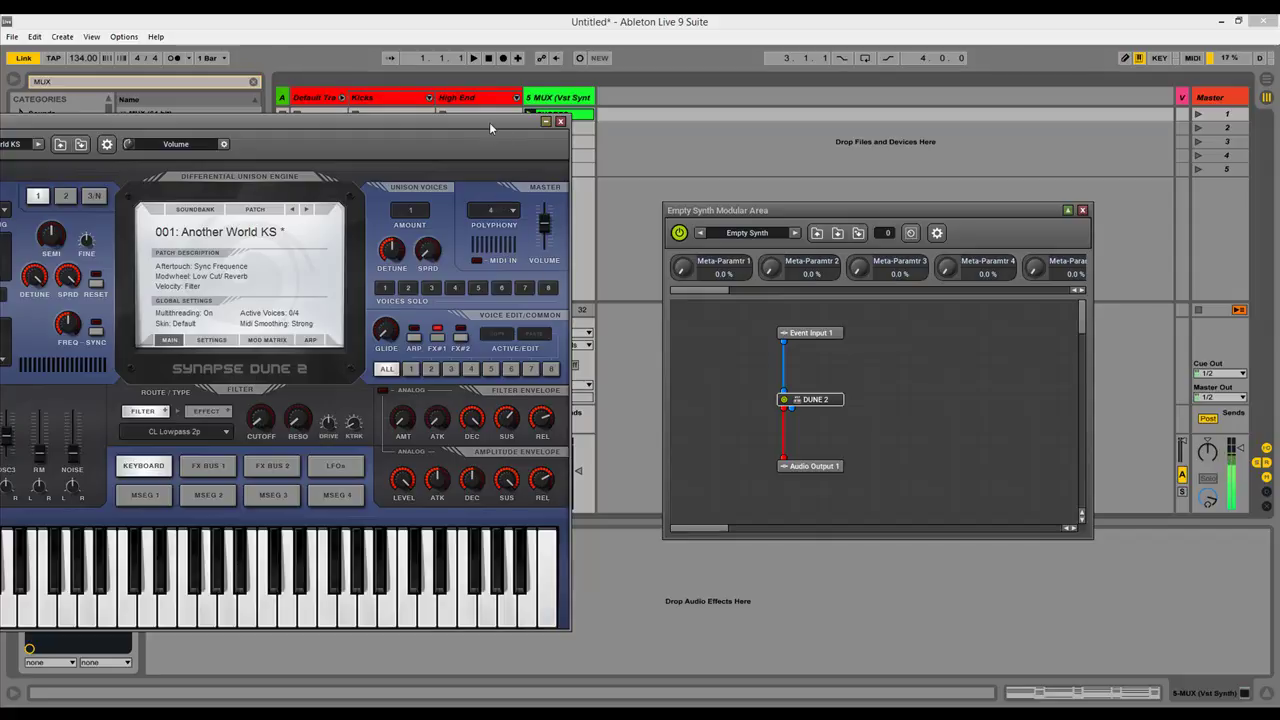
pyautogui.moveTo(489, 122); pyautogui.dragTo(5, 150)
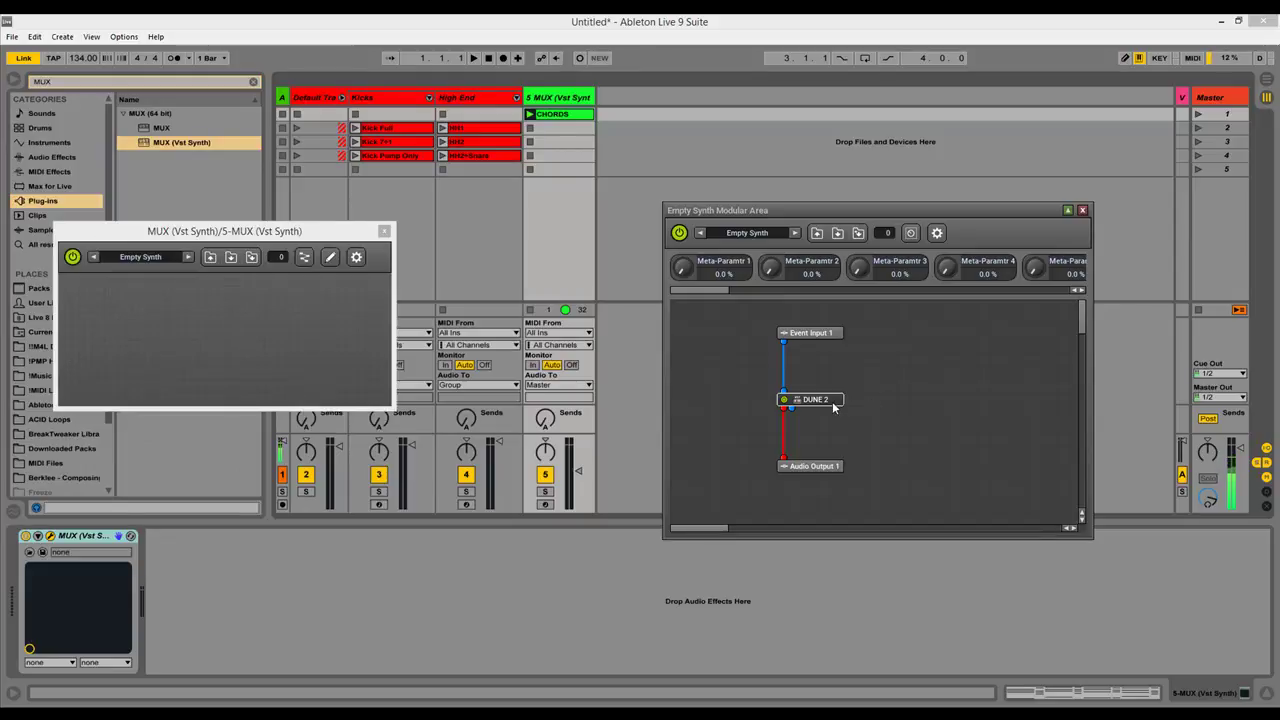
pyautogui.moveTo(833, 406); pyautogui.dragTo(834, 433)
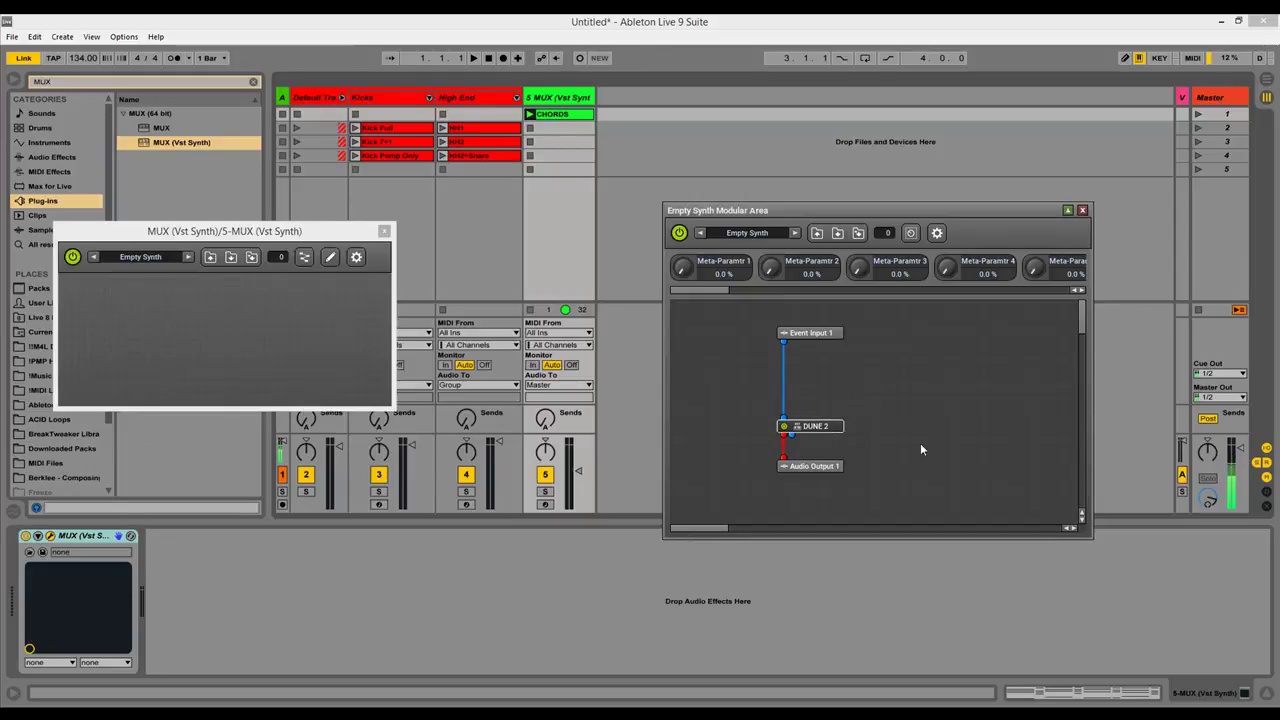
# Show the MUX module browser from the Empty Synth options menu.
pyautogui.rightClick(934, 371)
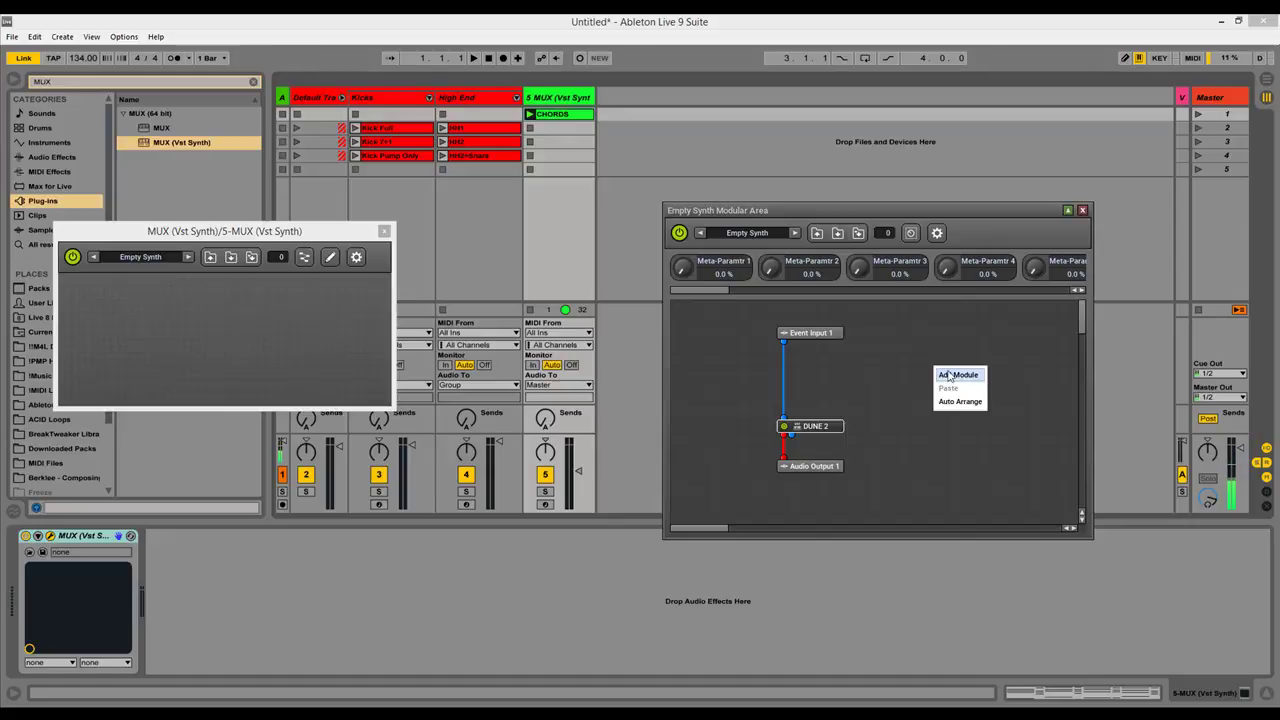
pyautogui.click(949, 375)
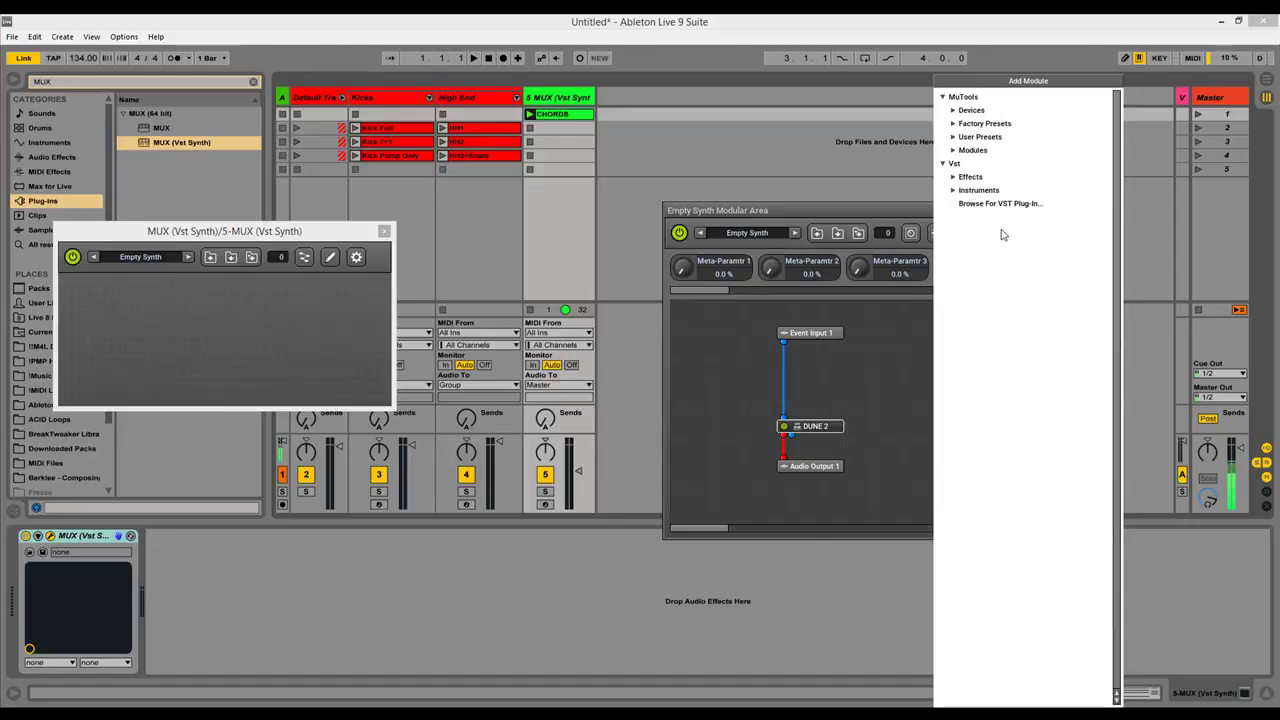
pyautogui.click(878, 371)
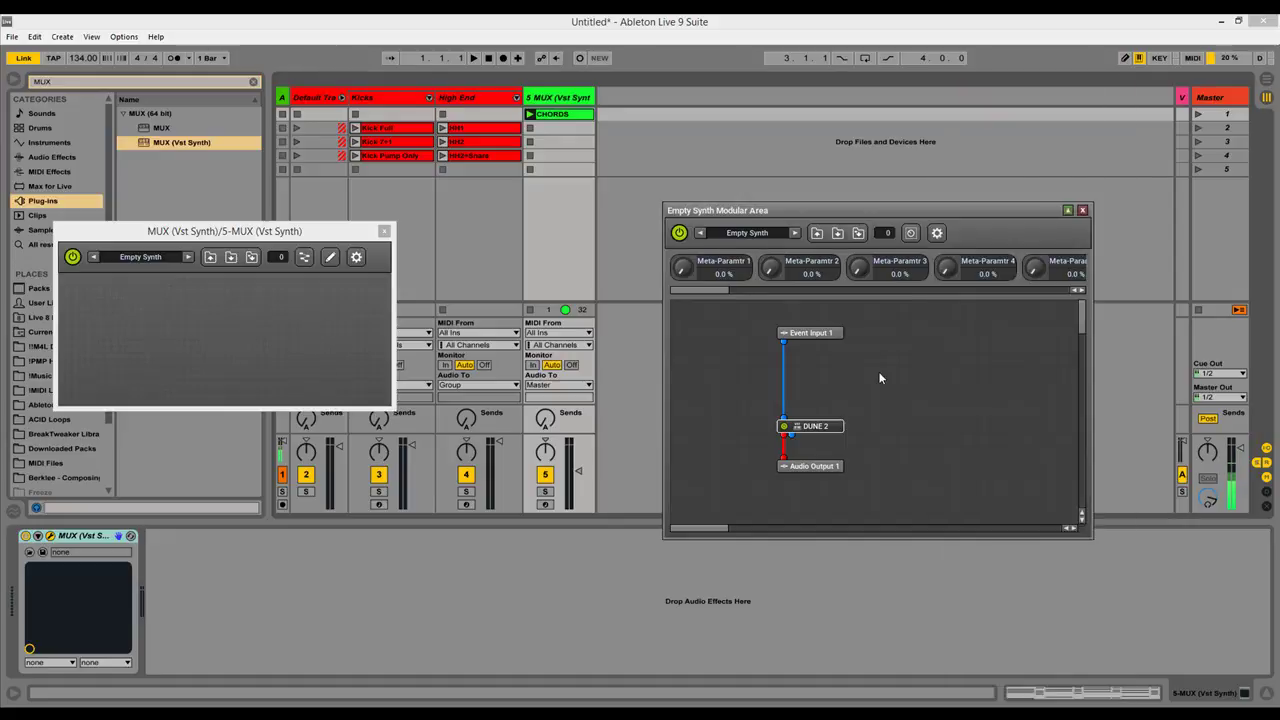
pyautogui.click(936, 233)
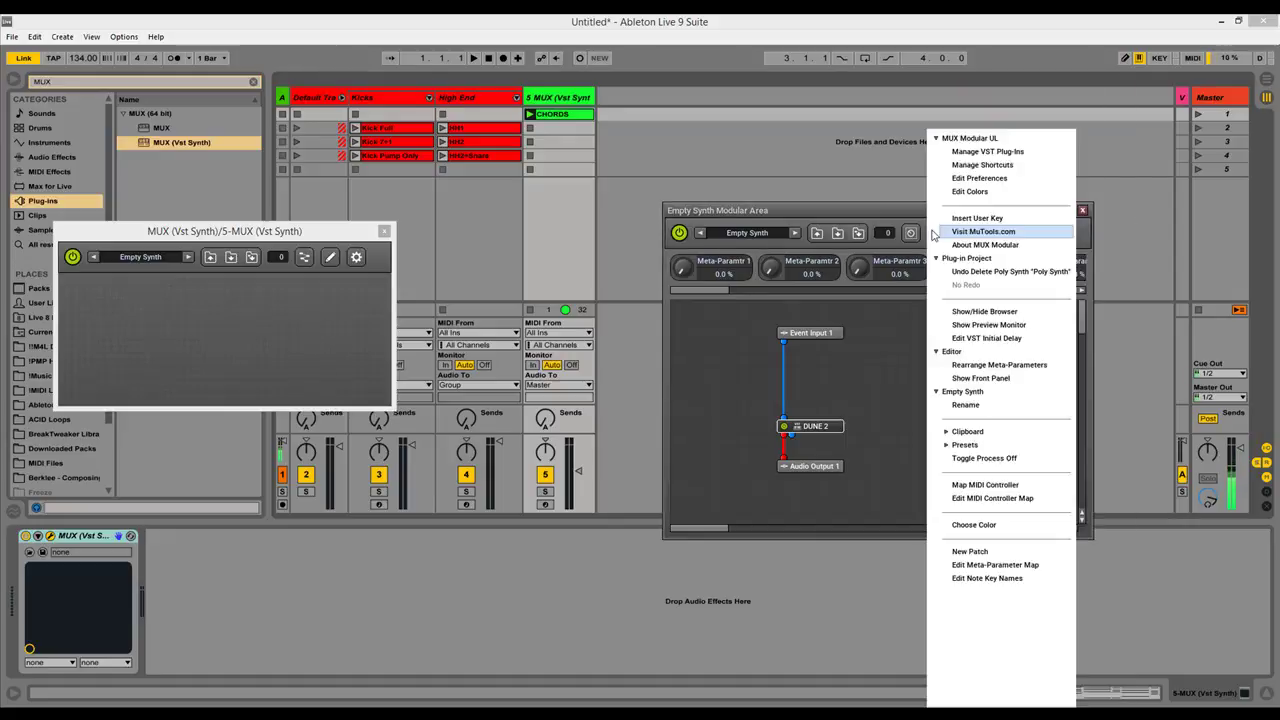
pyautogui.click(1004, 313)
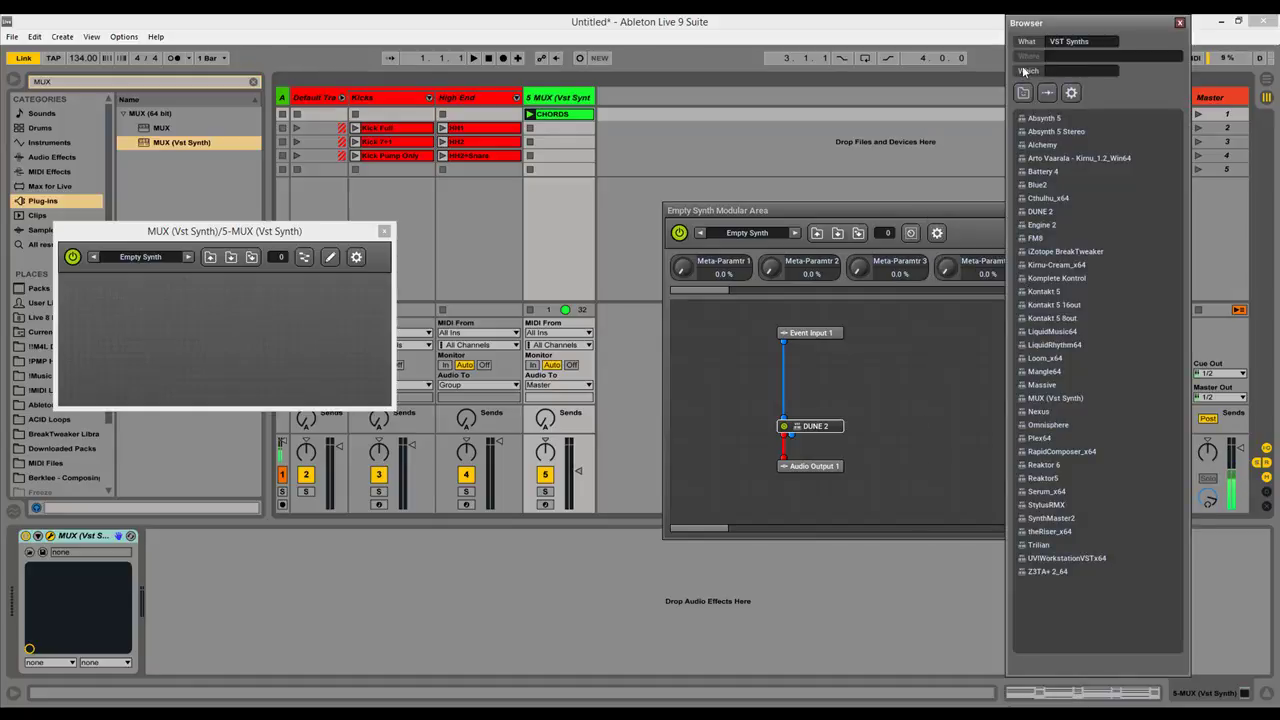
# Browse MUX Modules filtered by 'param' and expand Event Generators.
pyautogui.click(1030, 71)
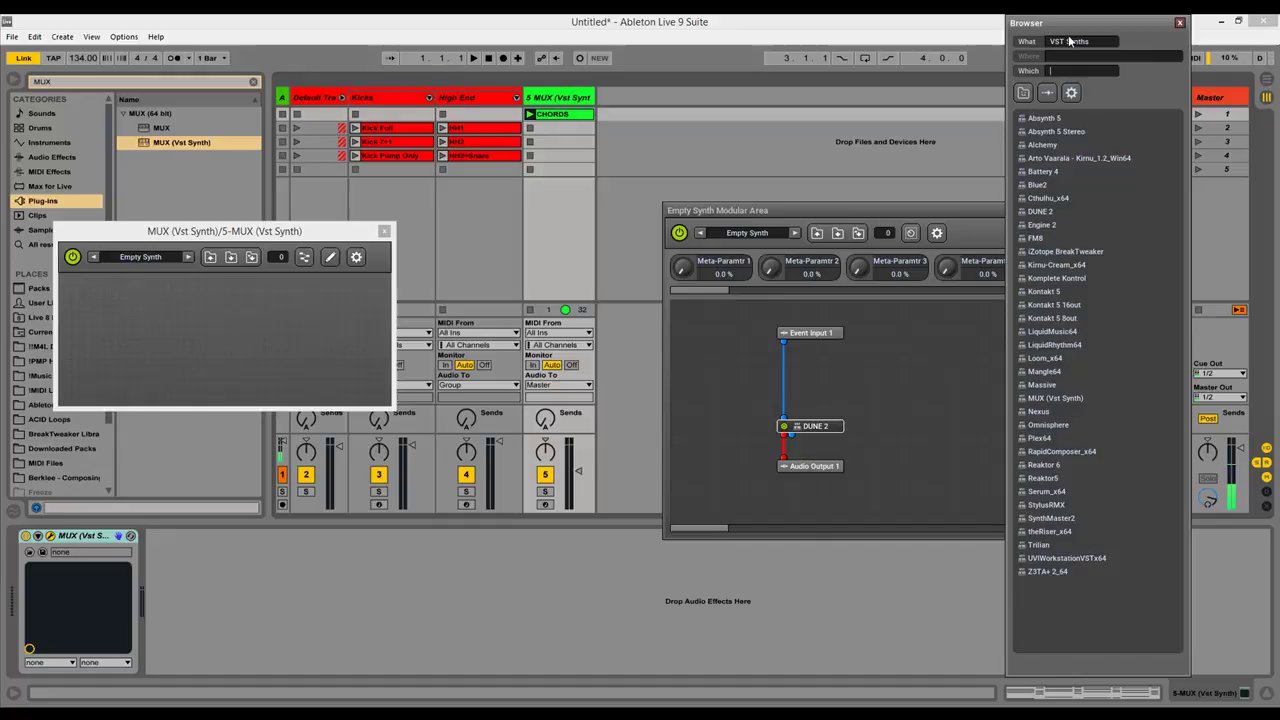
pyautogui.click(1070, 41)
pyautogui.click(1075, 183)
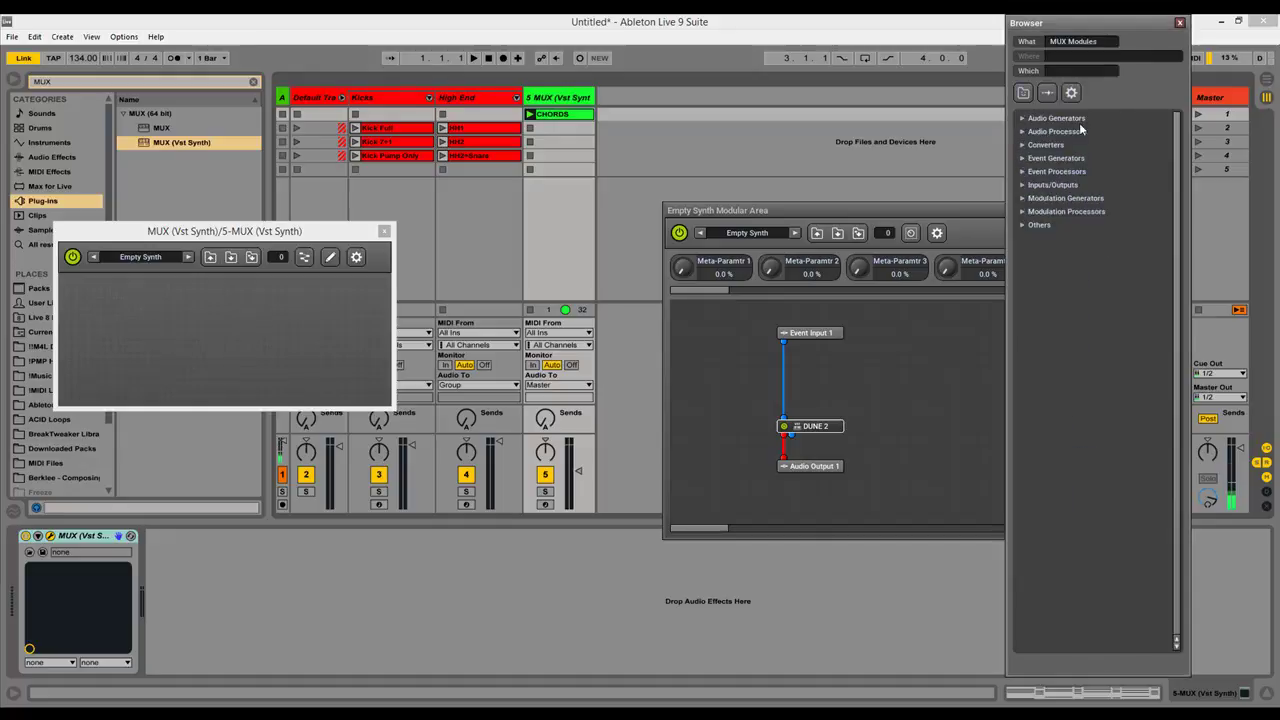
pyautogui.click(1070, 72)
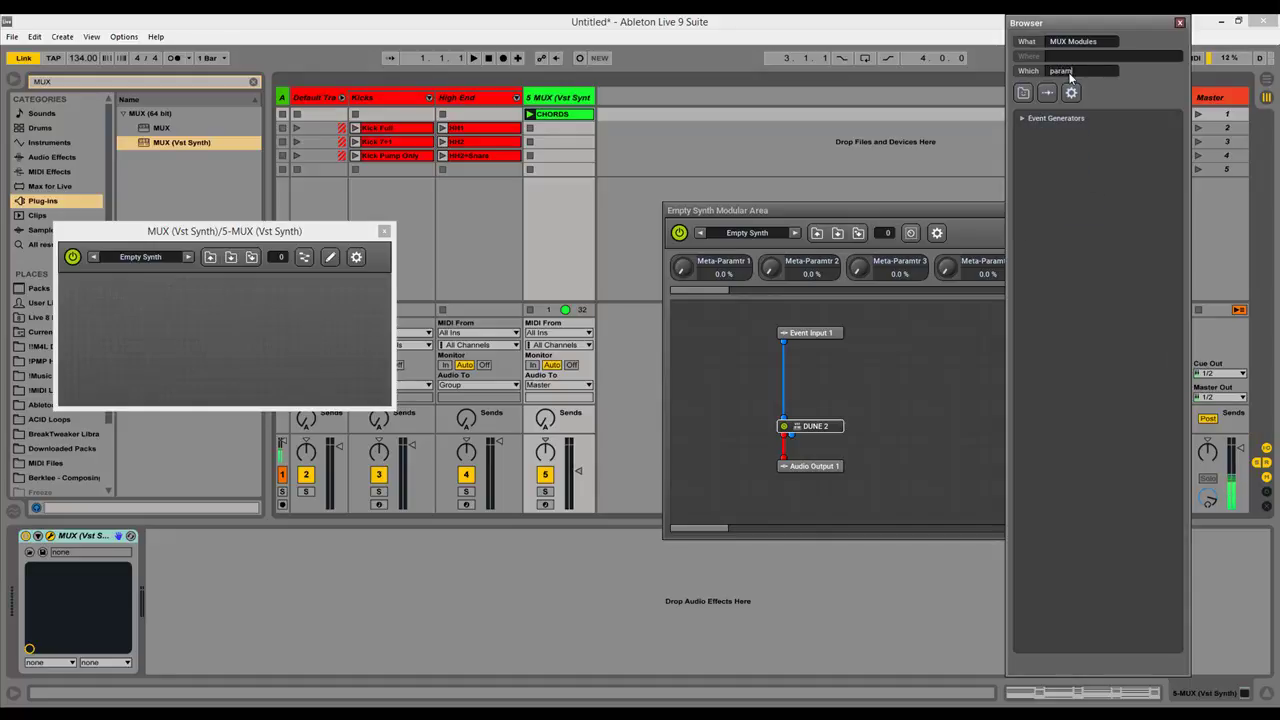
pyautogui.click(1019, 118)
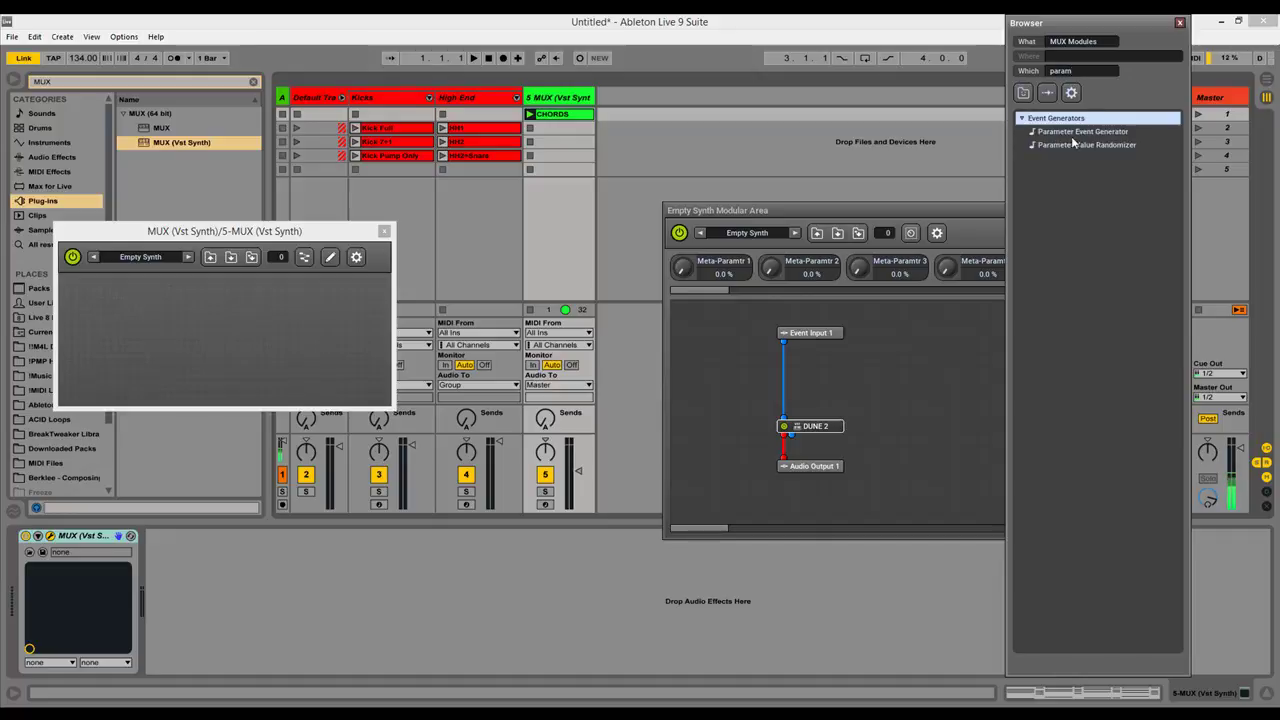
# Add a Parameter Event Generator and connect its output into DUNE 2.
pyautogui.moveTo(1081, 133); pyautogui.dragTo(857, 428)
pyautogui.click(1180, 22)
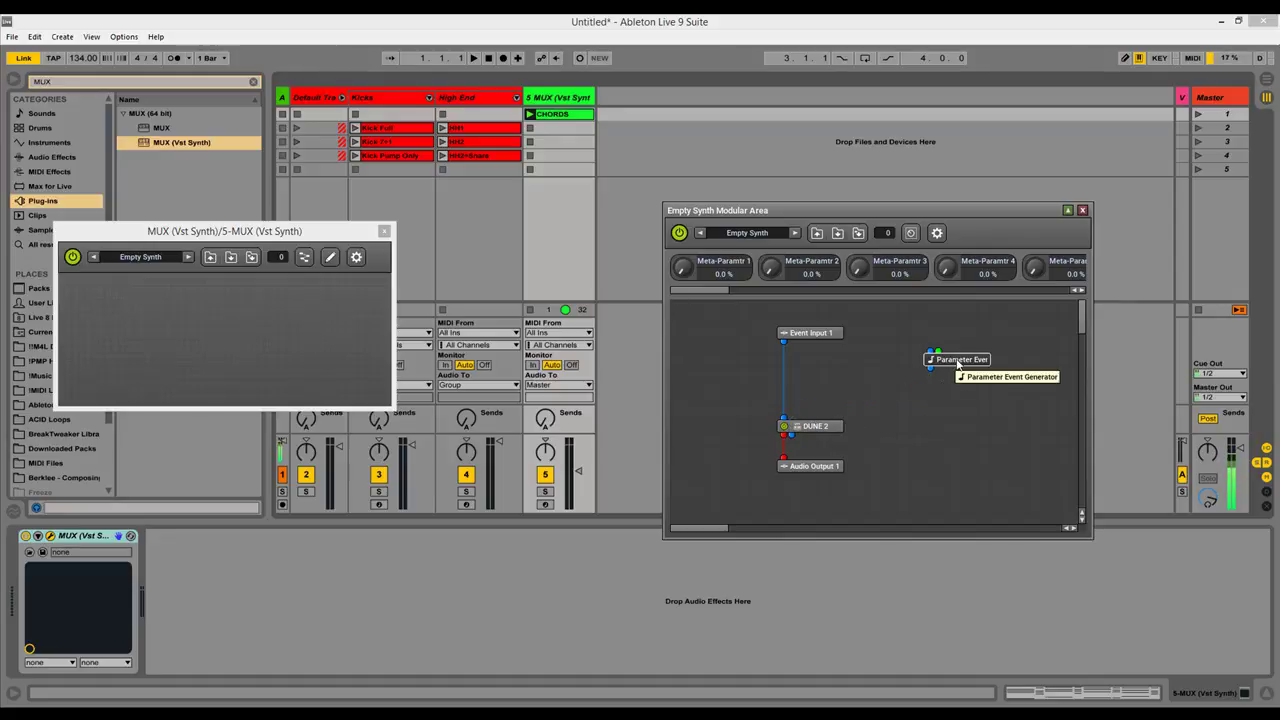
pyautogui.click(957, 365)
pyautogui.click(671, 394)
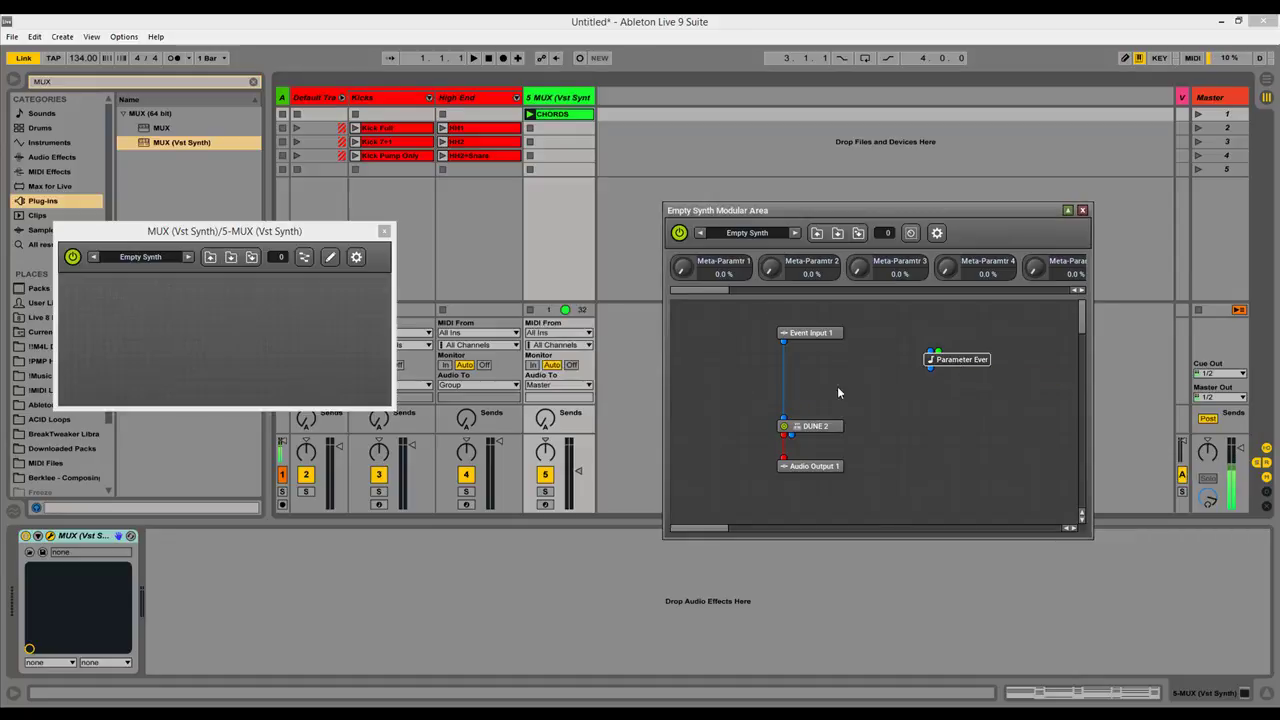
pyautogui.moveTo(929, 374); pyautogui.dragTo(792, 417)
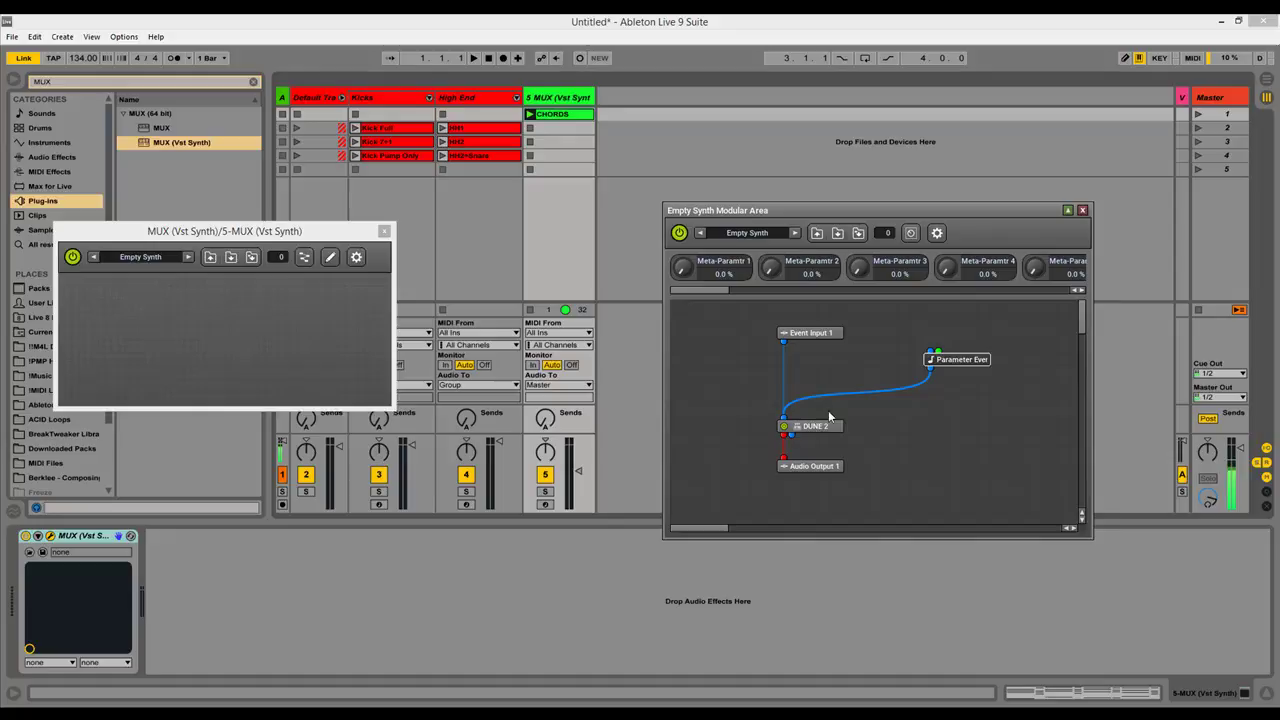
# Target DUNE 2's Volume with the generator, Value set to 42.0 %.
pyautogui.doubleClick(966, 362)
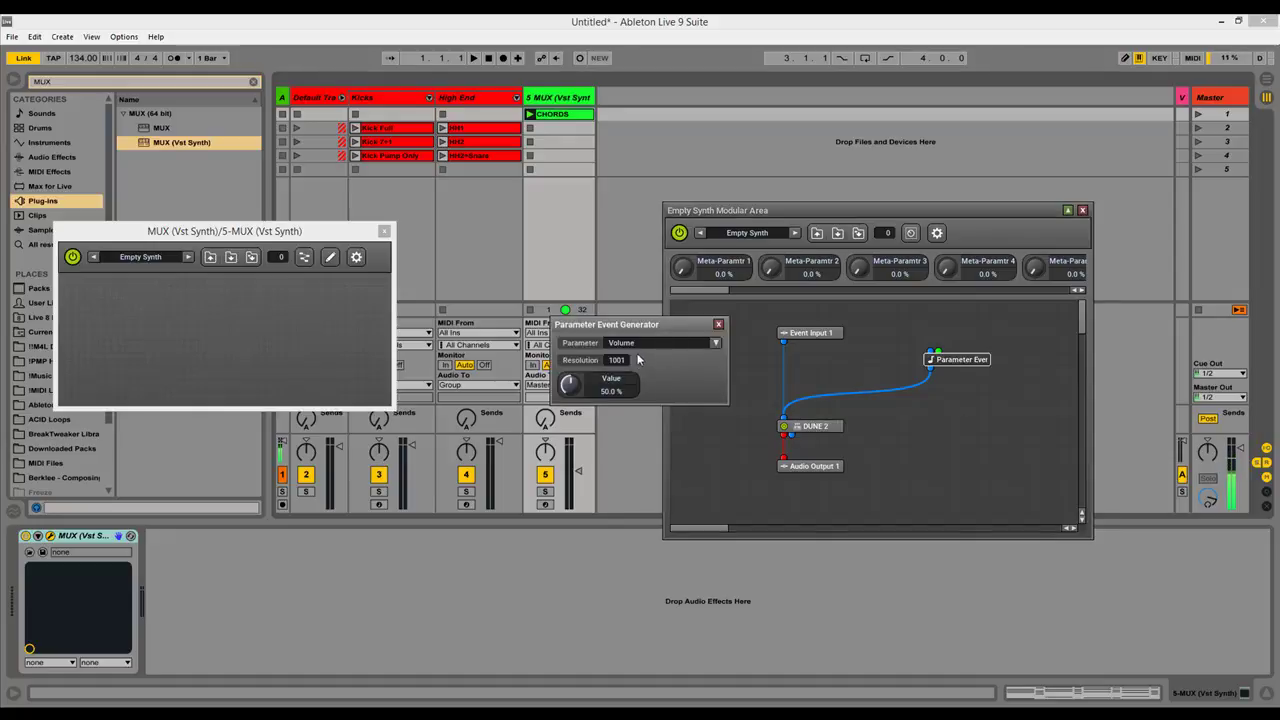
pyautogui.click(715, 342)
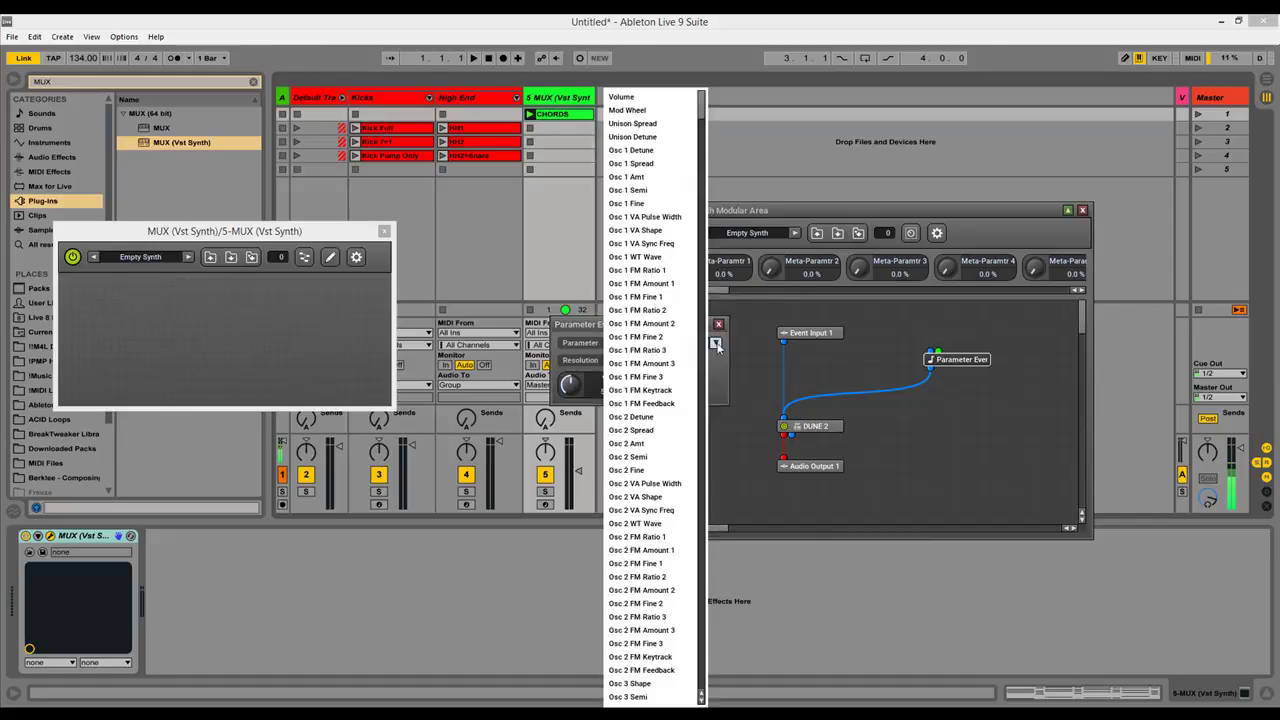
pyautogui.scroll(-10, 686, 273)
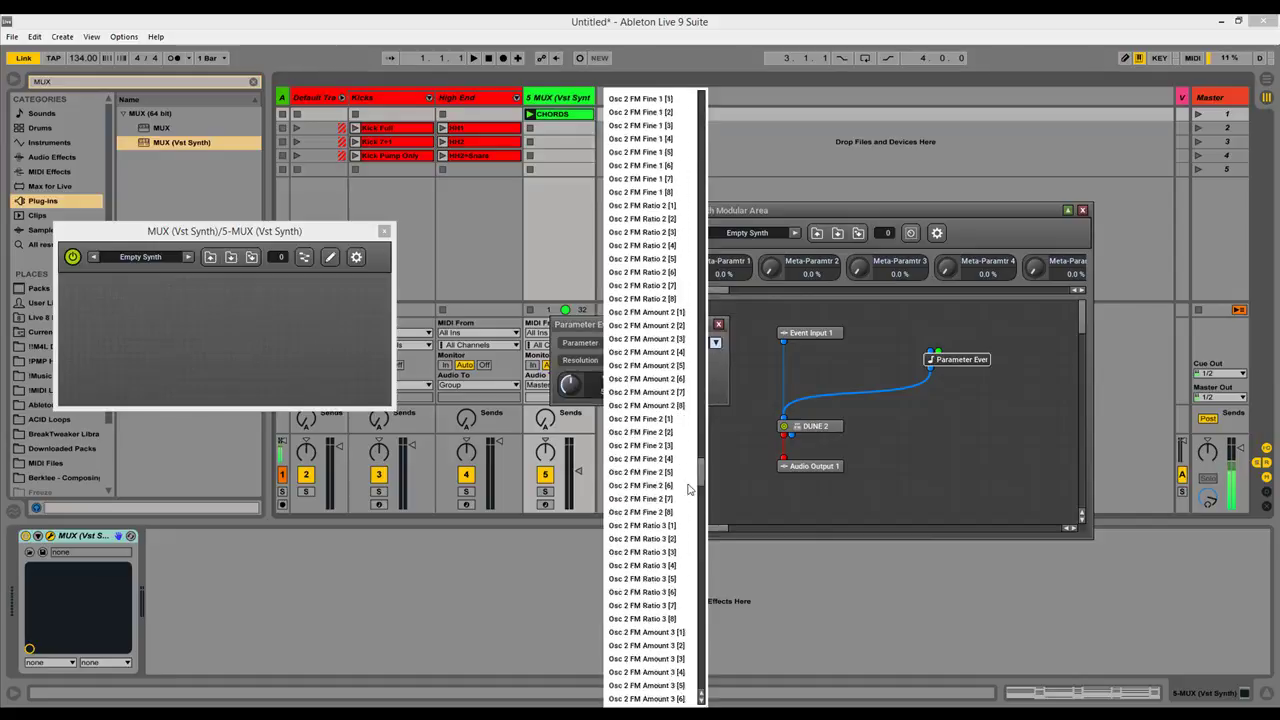
pyautogui.moveTo(690, 488); pyautogui.dragTo(700, 110)
pyautogui.click(630, 104)
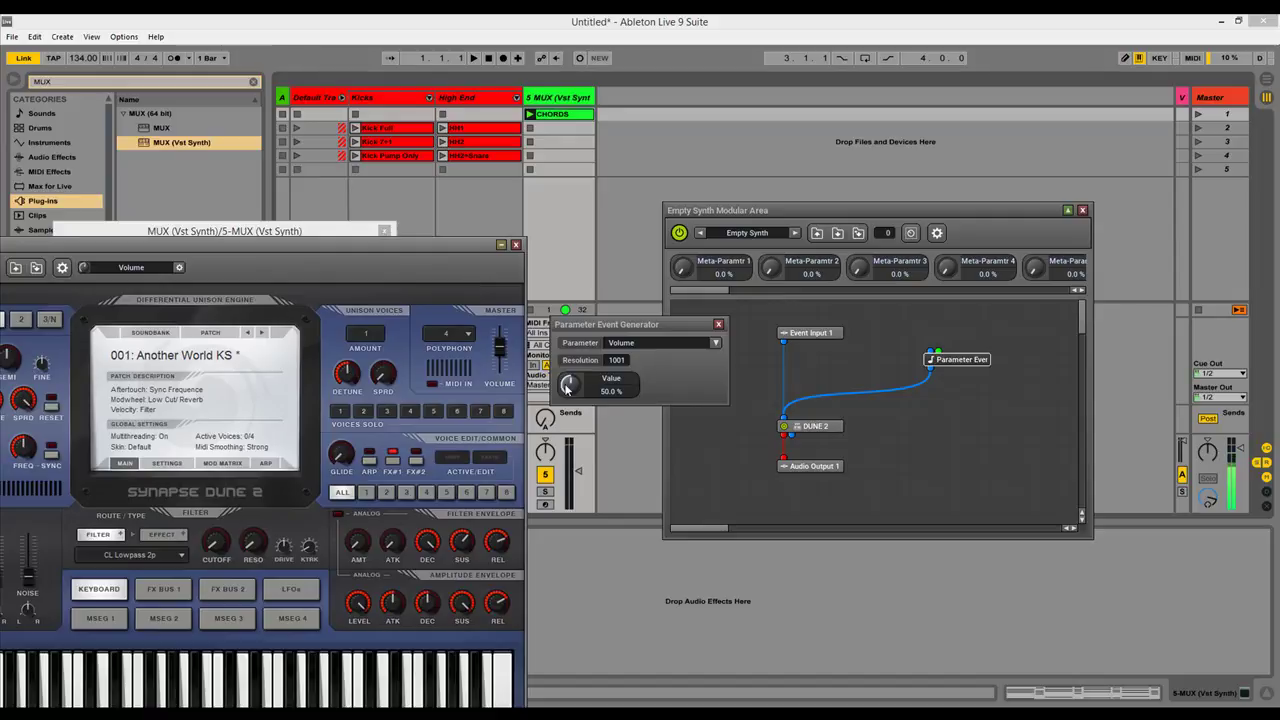
pyautogui.moveTo(569, 384)
pyautogui.mouseDown()
pyautogui.moveTo(559, 416)
pyautogui.moveTo(573, 418)
pyautogui.moveTo(566, 378)
pyautogui.moveTo(566, 390)
pyautogui.mouseUp()
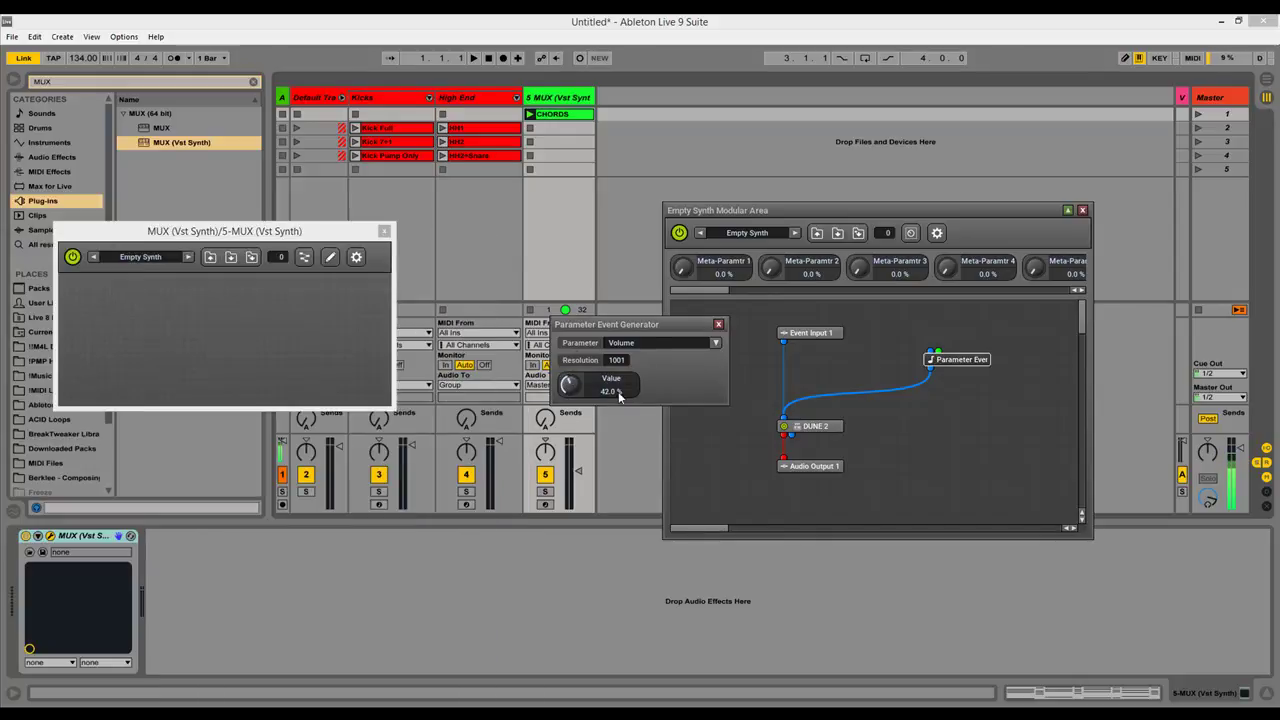
# Put a Value knob at 51.5 % on the MUX panel, centre it, and close both editors.
pyautogui.moveTo(133, 305); pyautogui.dragTo(130, 305)
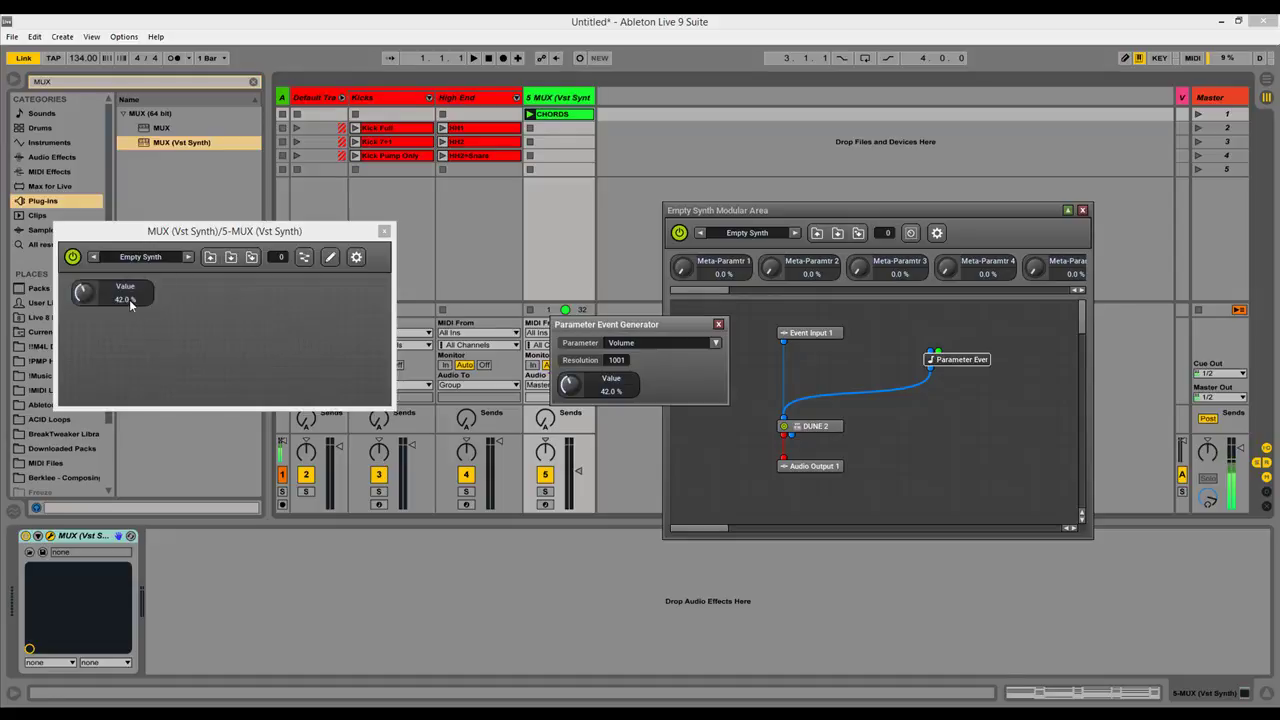
pyautogui.moveTo(218, 229)
pyautogui.mouseDown()
pyautogui.moveTo(705, 157)
pyautogui.moveTo(685, 109)
pyautogui.mouseUp()
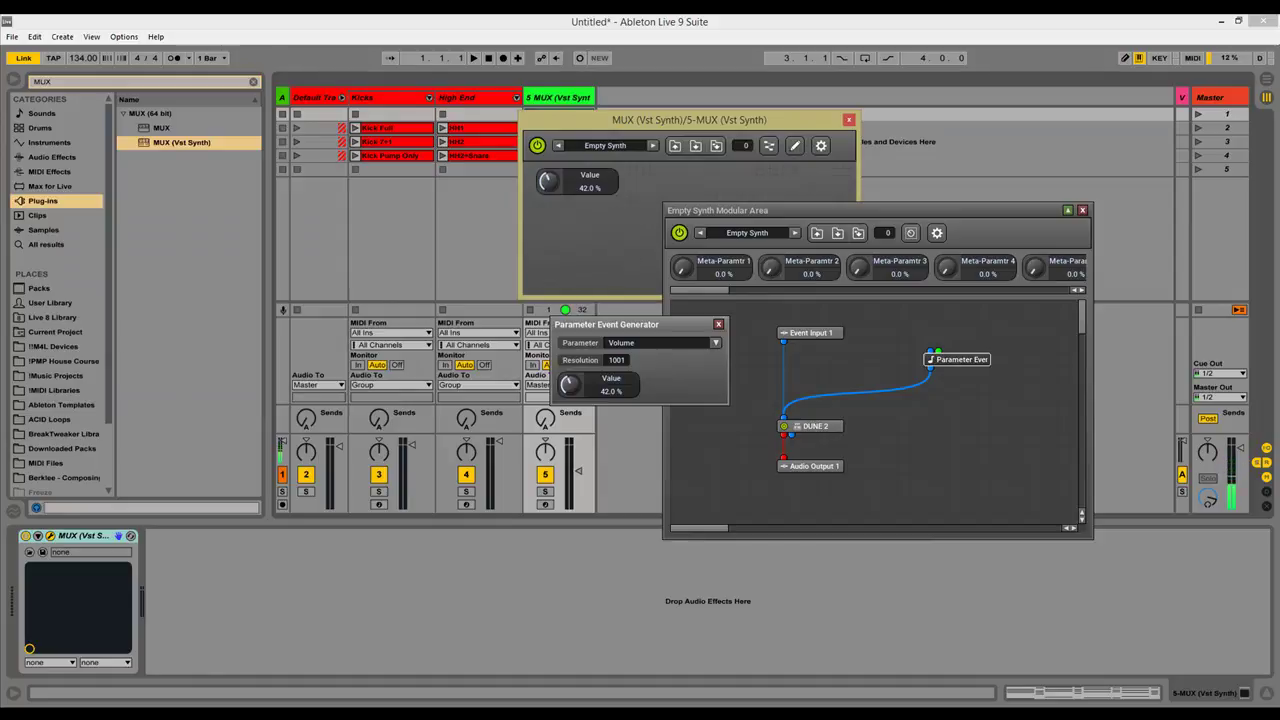
pyautogui.moveTo(261, 137); pyautogui.dragTo(337, 111)
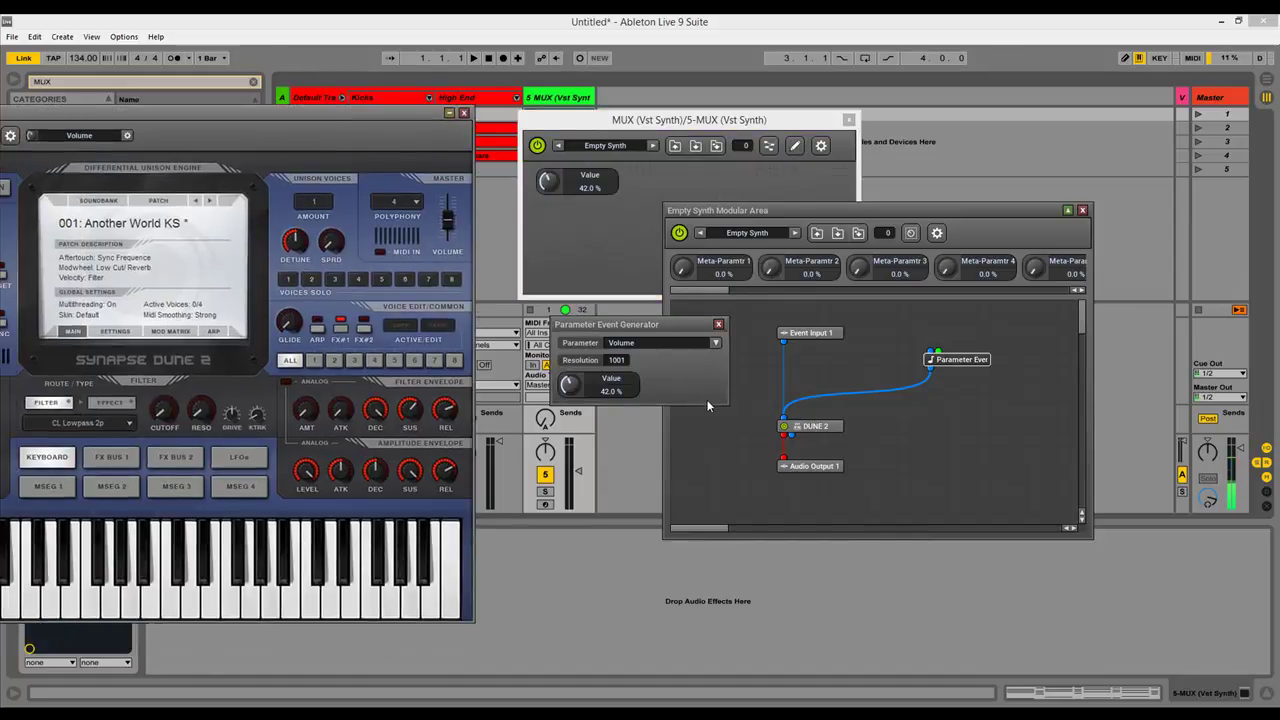
pyautogui.click(718, 324)
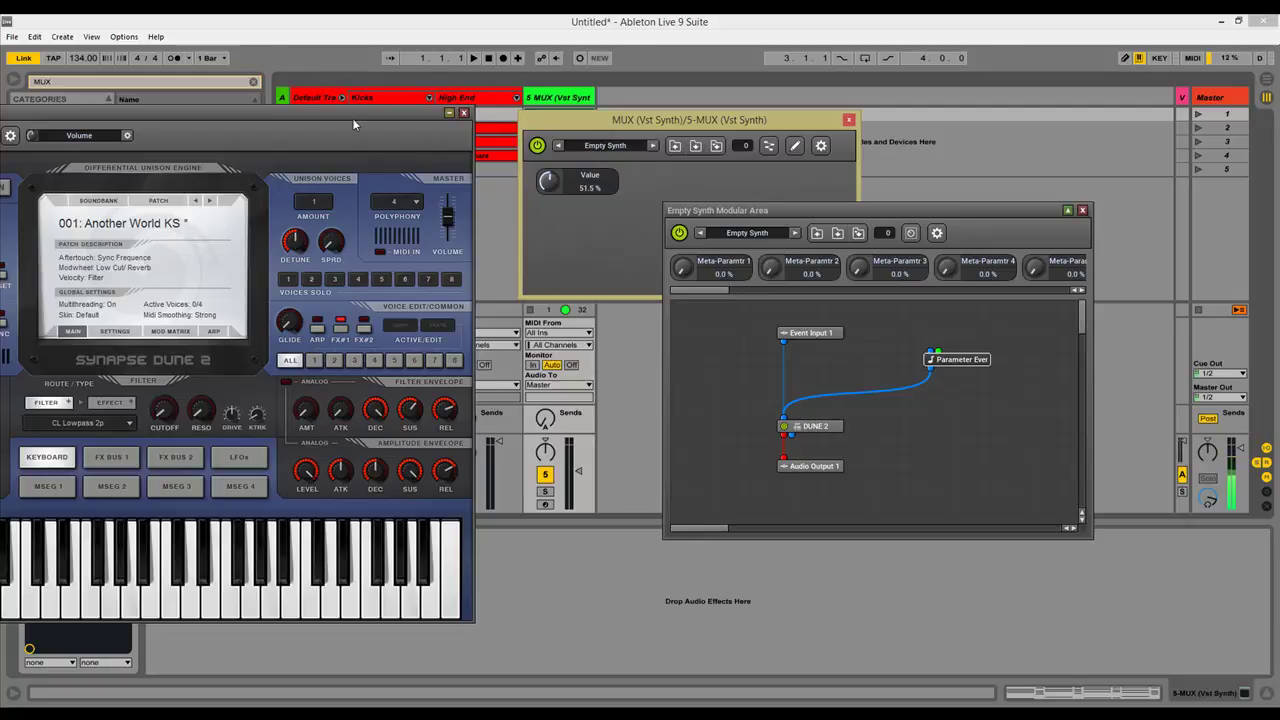
pyautogui.click(463, 112)
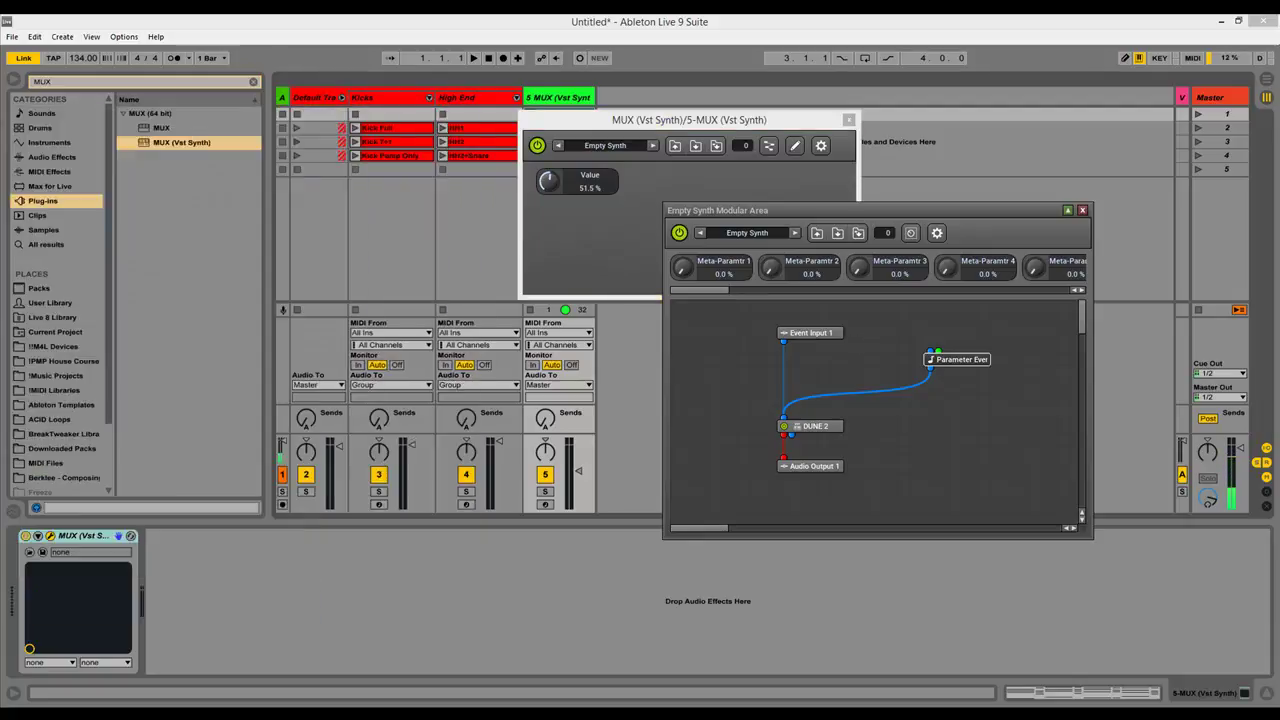
# Remove the Value knob, unwire the Parameter Event node from DUNE 2, and rearrange the windows.
pyautogui.rightClick(588, 186)
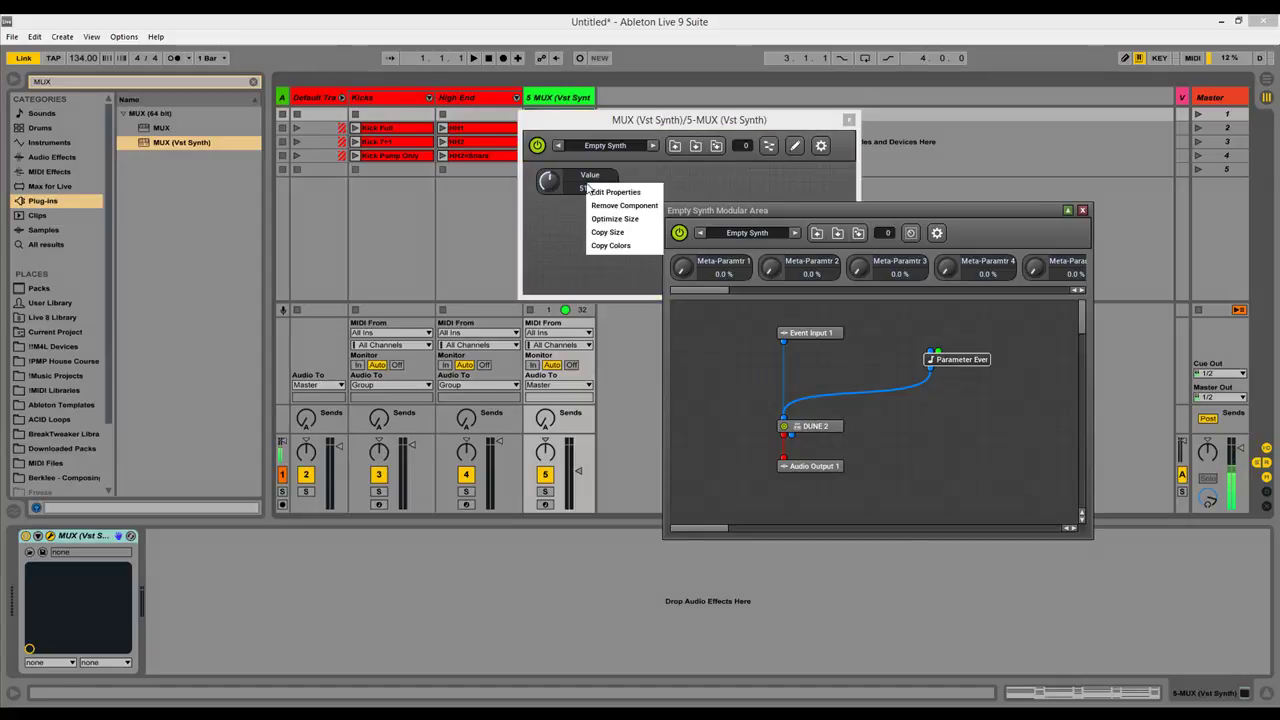
pyautogui.click(624, 205)
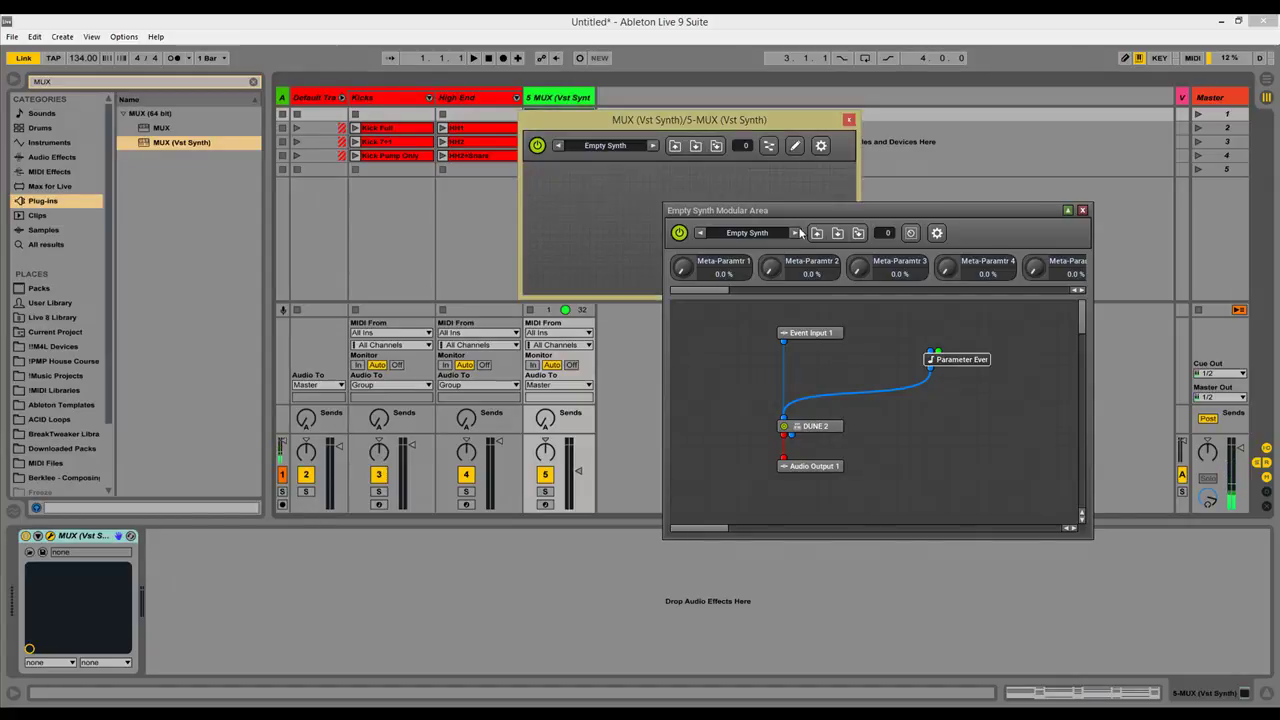
pyautogui.click(951, 361)
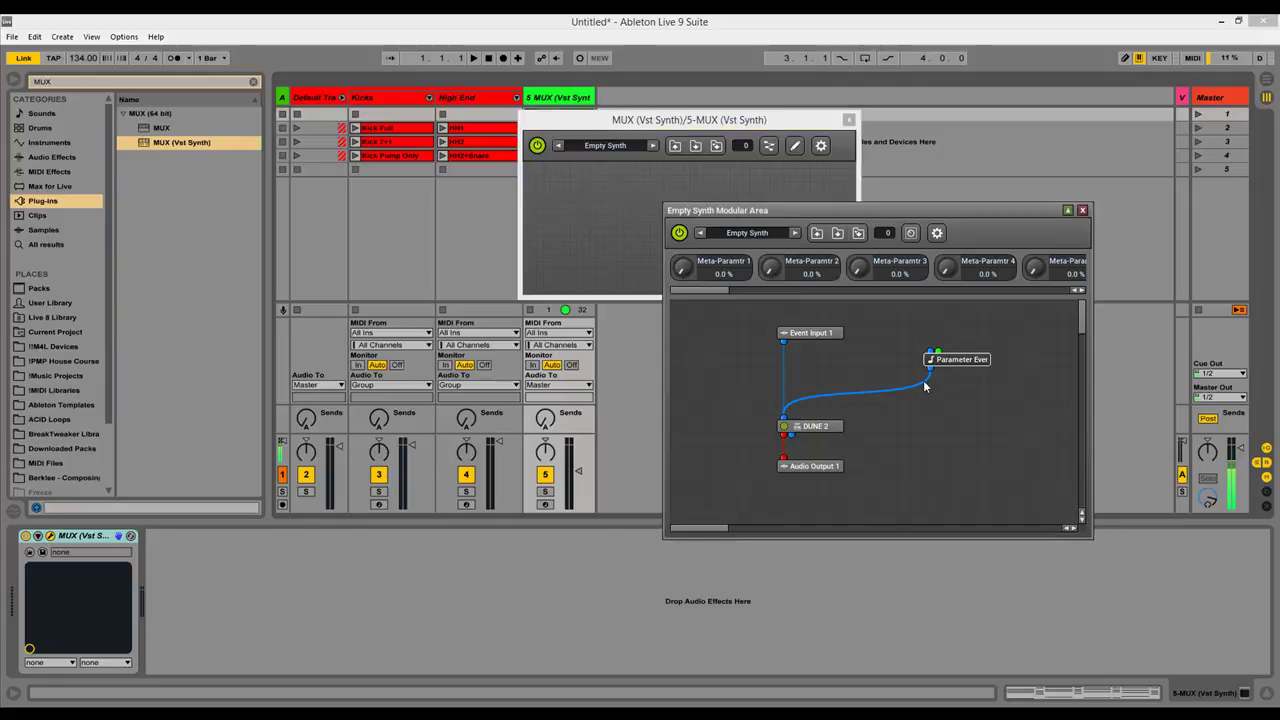
pyautogui.moveTo(925, 386); pyautogui.dragTo(927, 382)
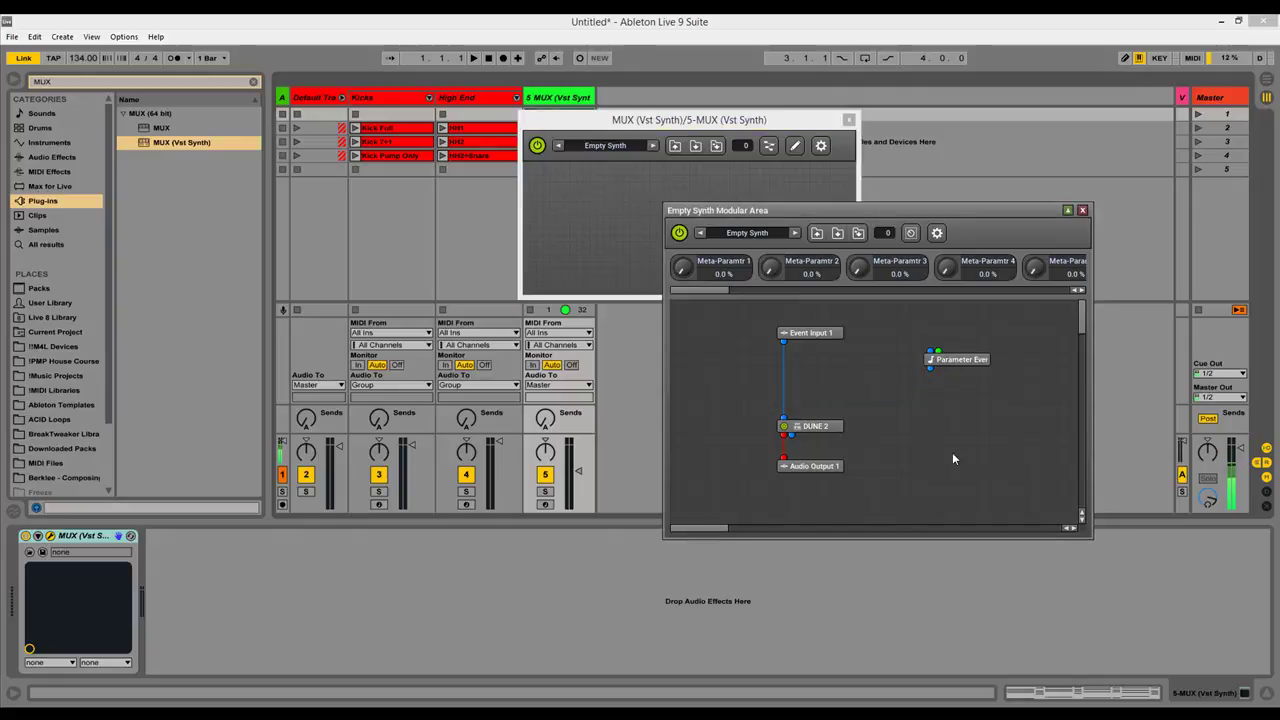
pyautogui.moveTo(984, 426); pyautogui.dragTo(984, 438)
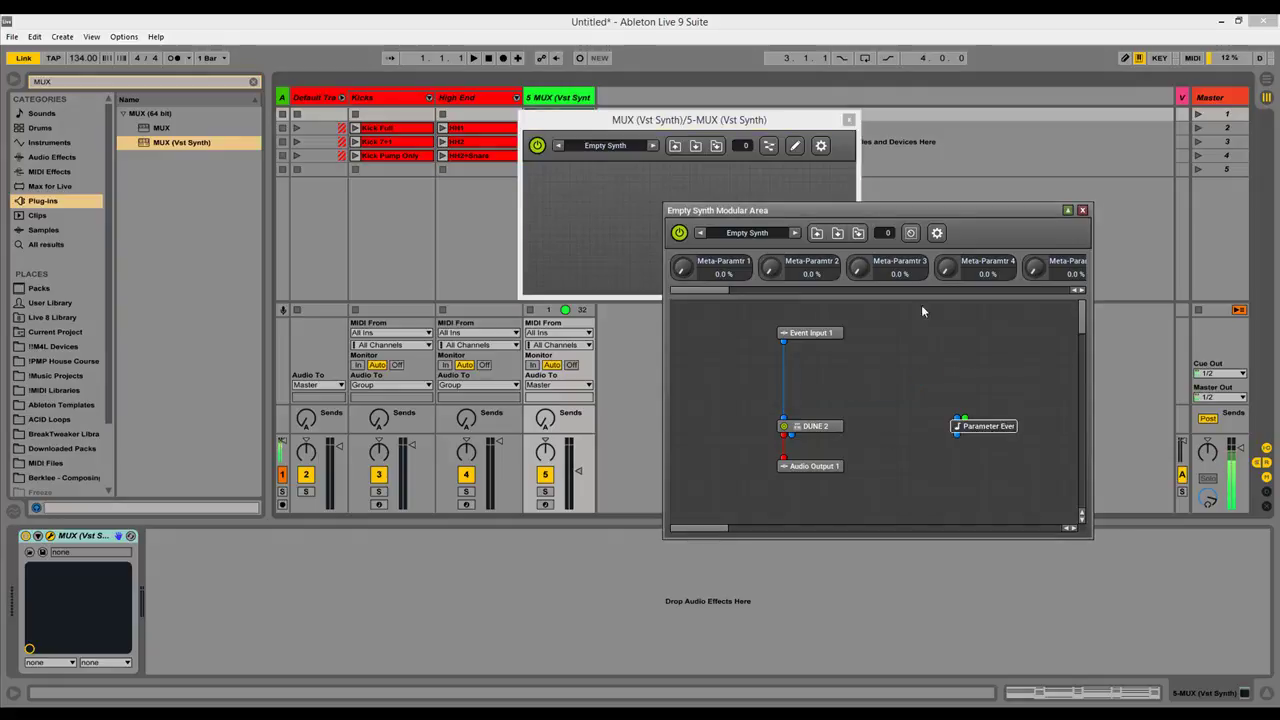
pyautogui.moveTo(683, 120); pyautogui.dragTo(212, 222)
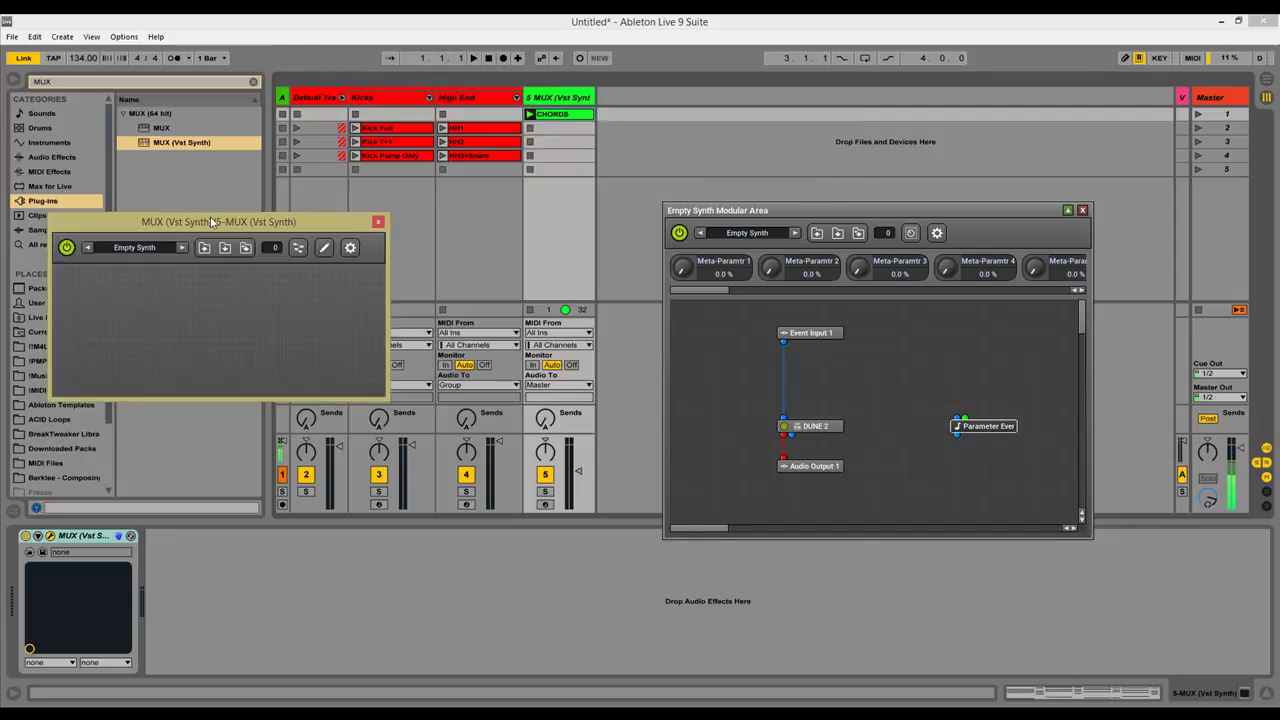
pyautogui.moveTo(846, 212); pyautogui.dragTo(634, 199)
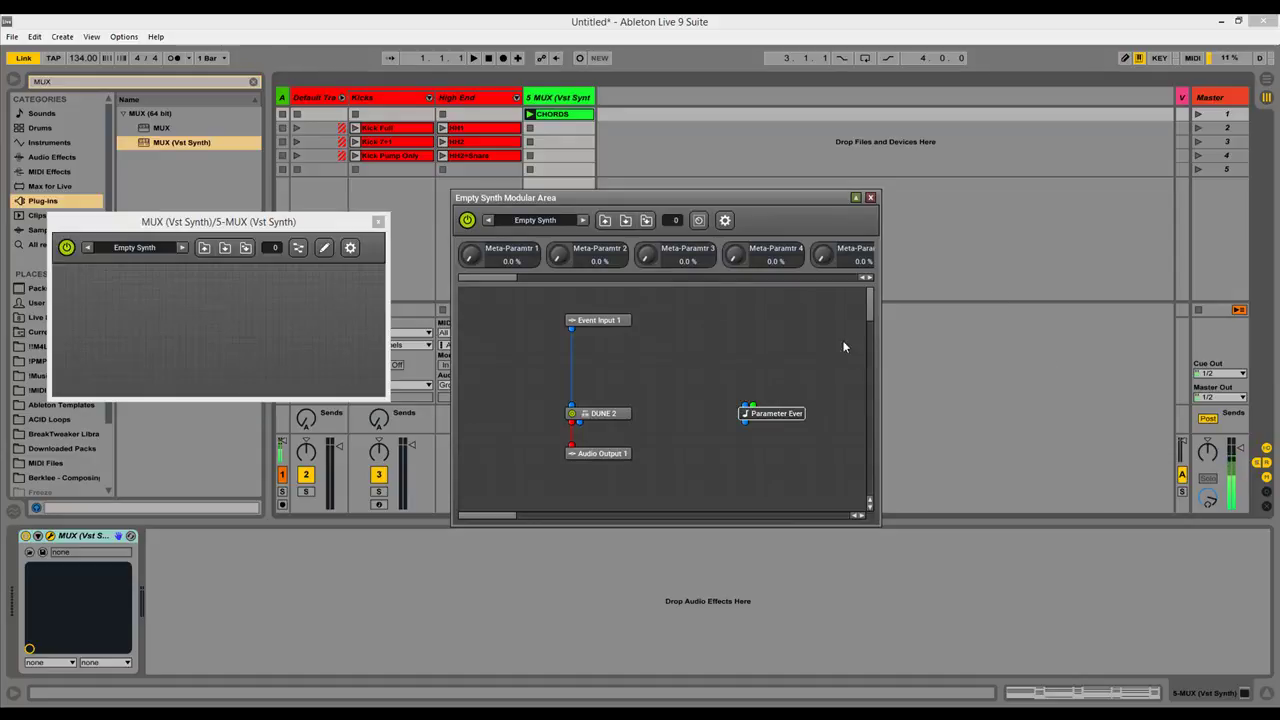
# Add an LFO from the browser's Modulation Generators into the modular area.
pyautogui.click(726, 221)
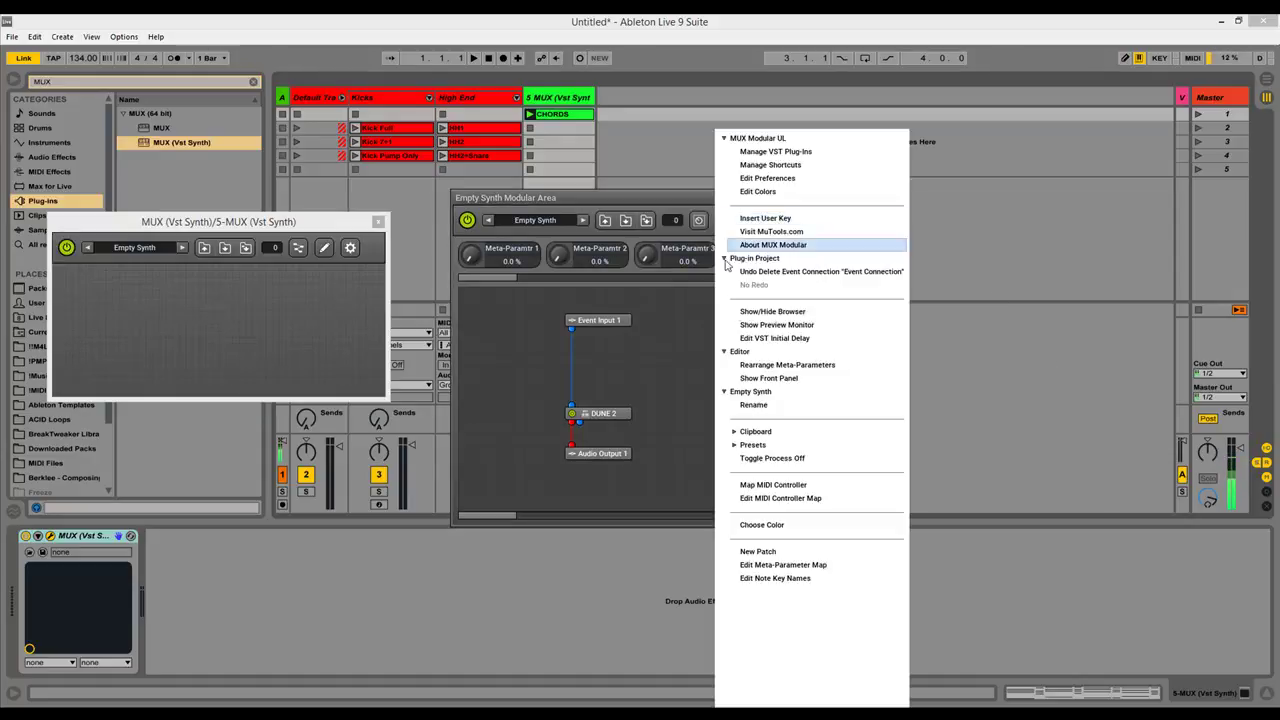
pyautogui.click(786, 313)
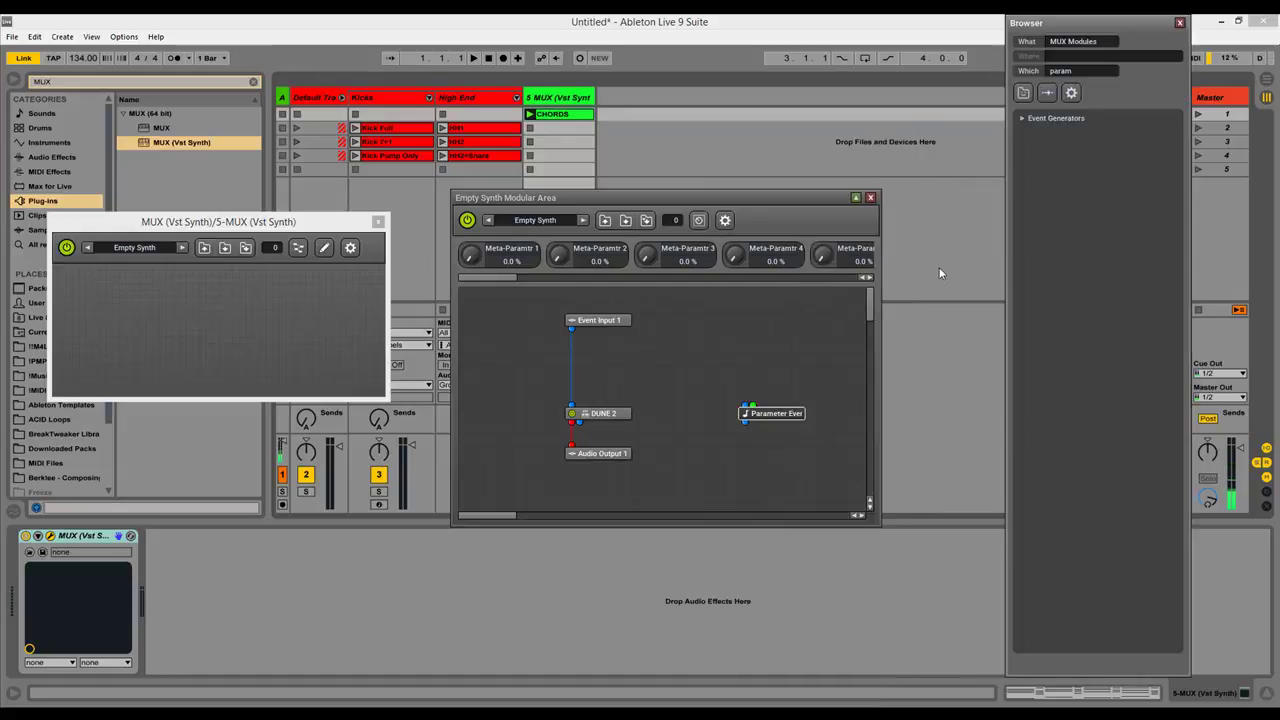
pyautogui.doubleClick(1076, 74)
pyautogui.write('lfo')
pyautogui.click(1021, 119)
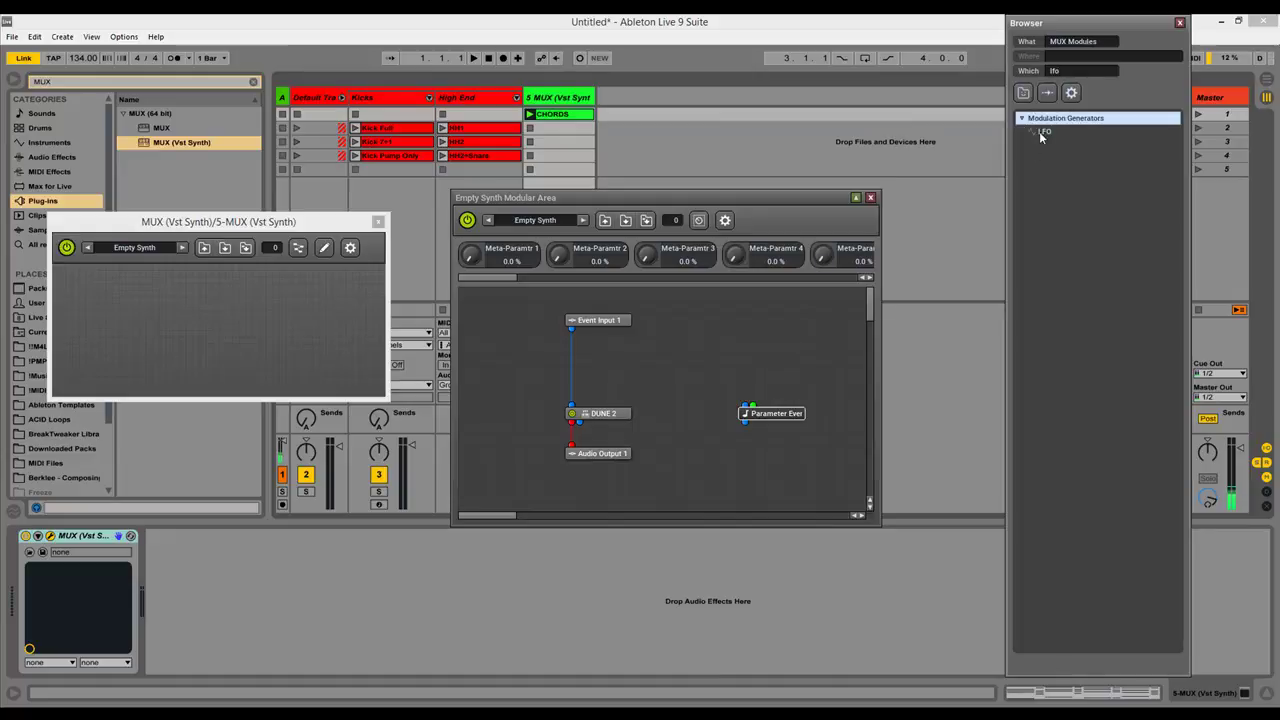
pyautogui.click(1044, 131)
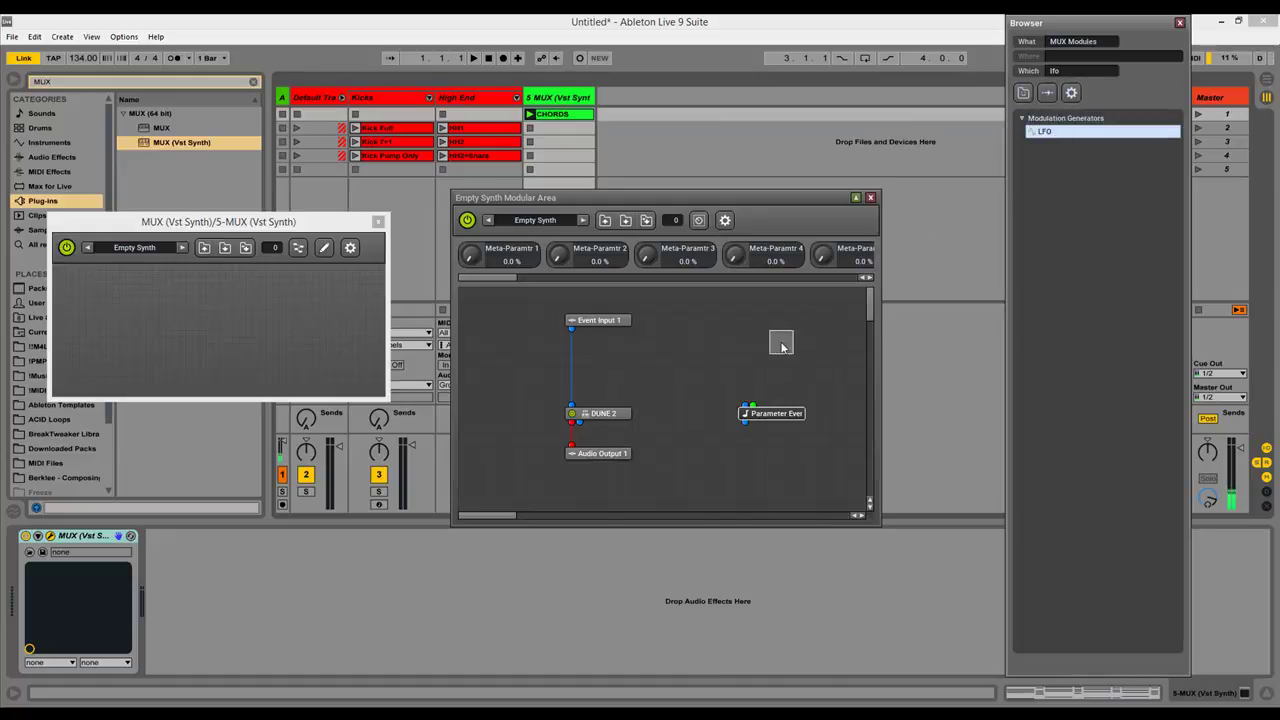
pyautogui.click(796, 346)
pyautogui.click(766, 328)
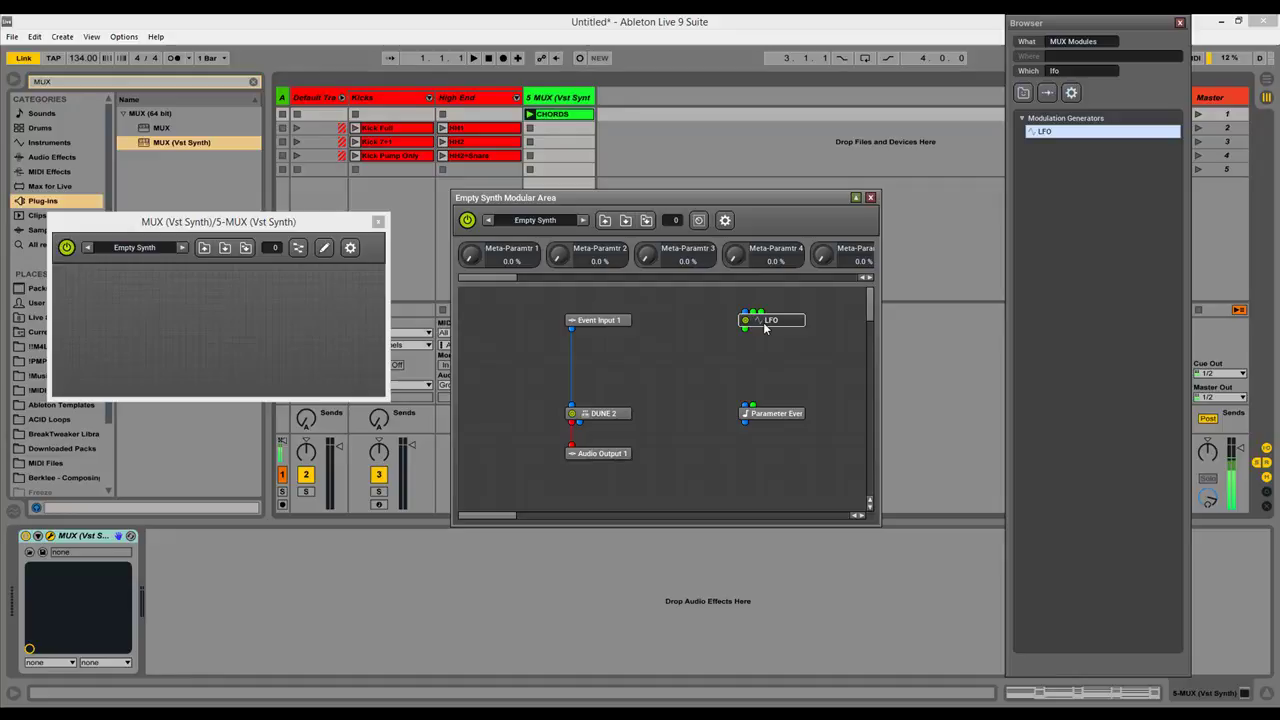
# Tempo-sync the LFO and enter 3 as its frequency, giving 0.67 Cpb.
pyautogui.doubleClick(763, 322)
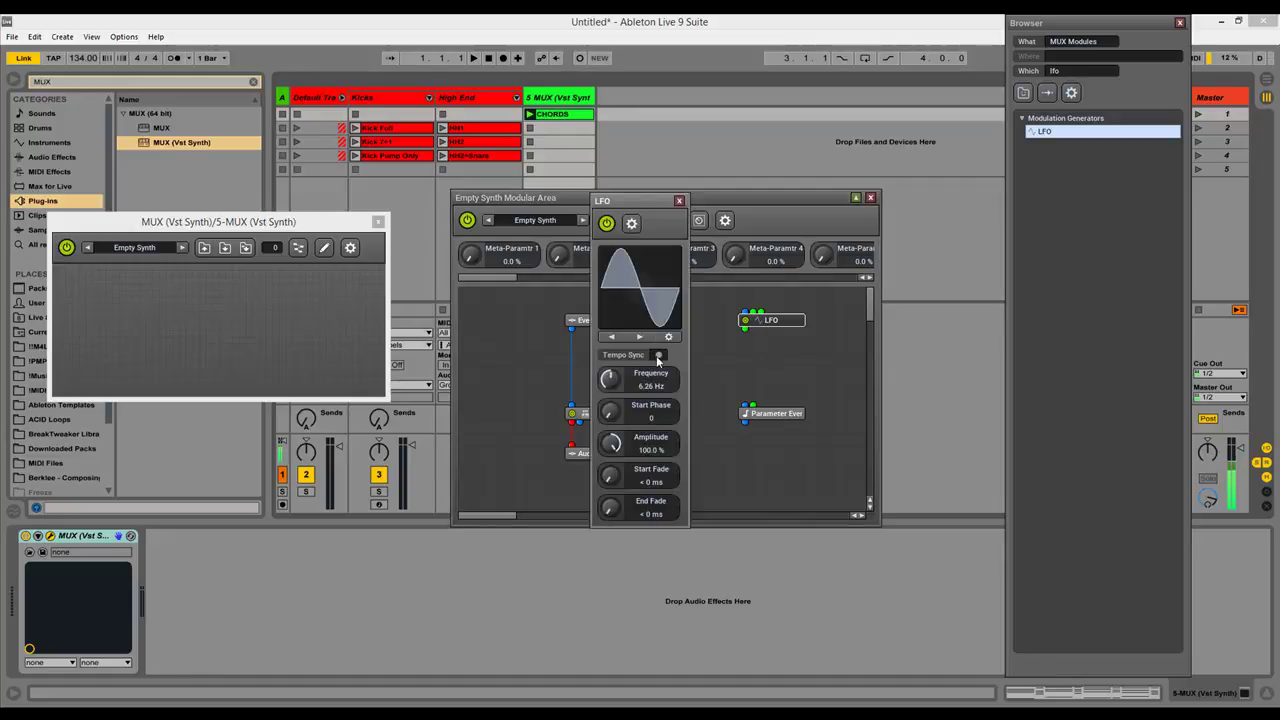
pyautogui.doubleClick(648, 388)
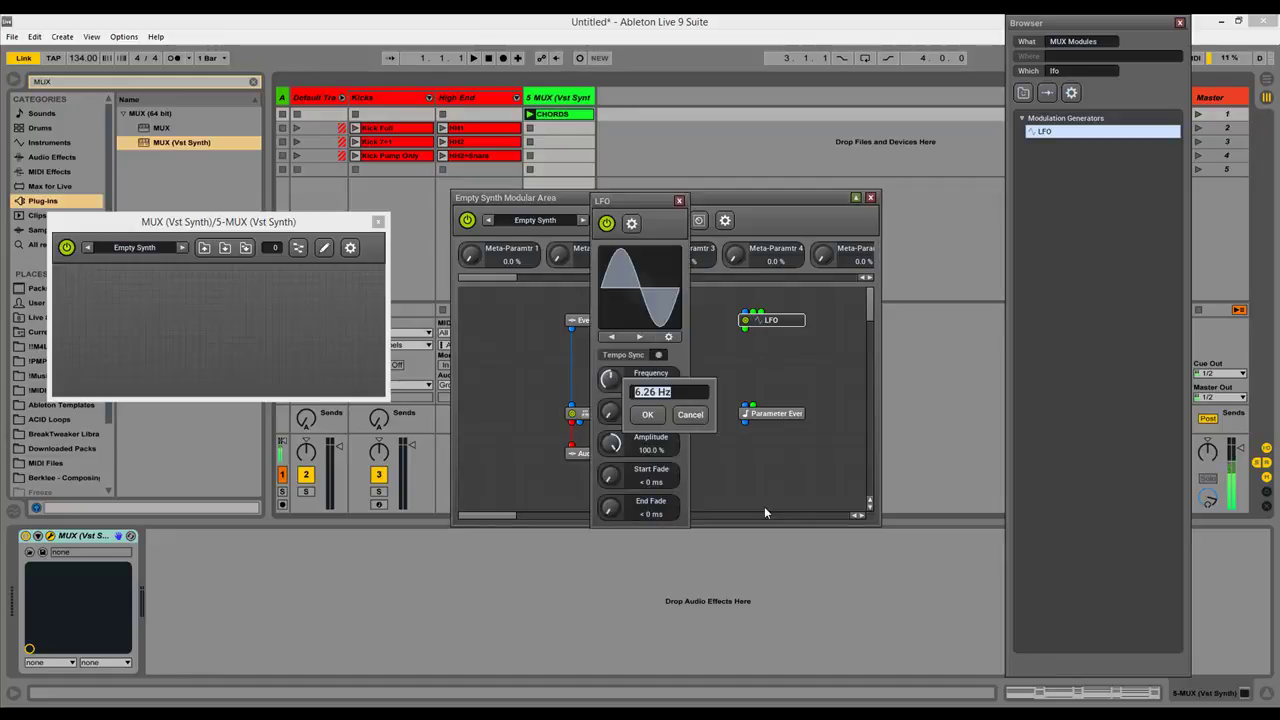
pyautogui.write('3/8')
pyautogui.press('Return')
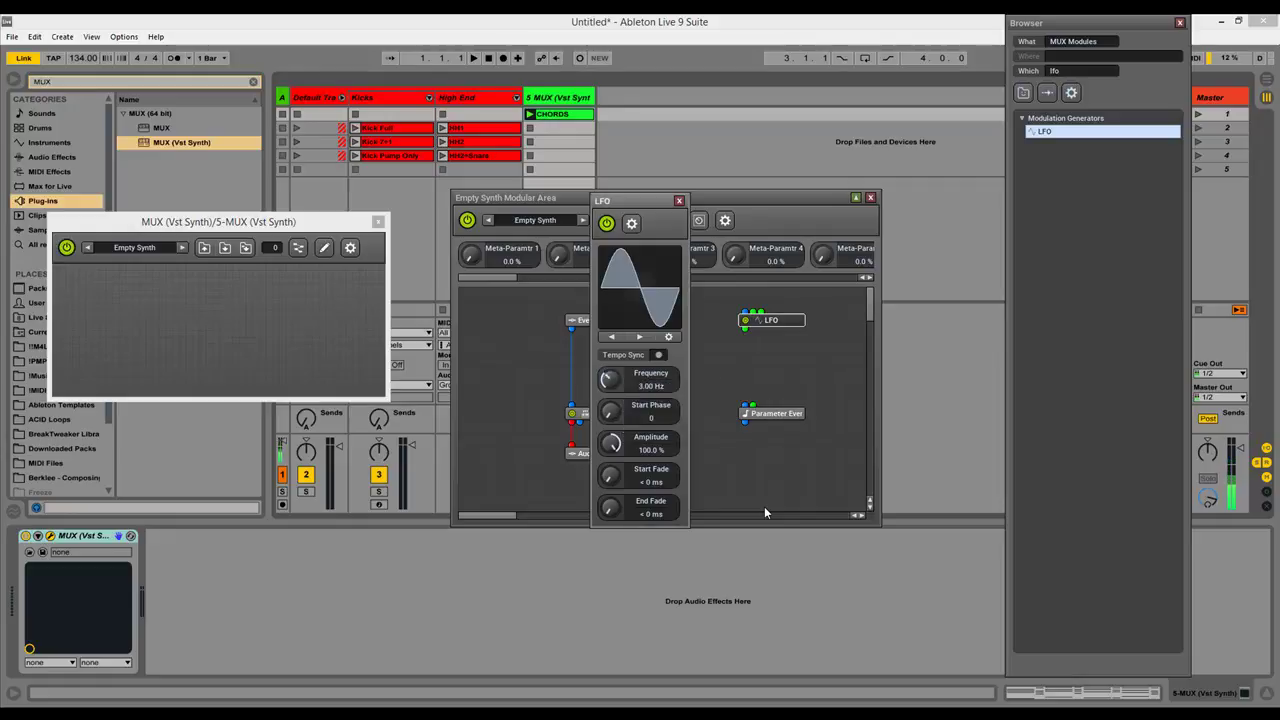
pyautogui.click(659, 355)
pyautogui.doubleClick(659, 386)
pyautogui.write('3/')
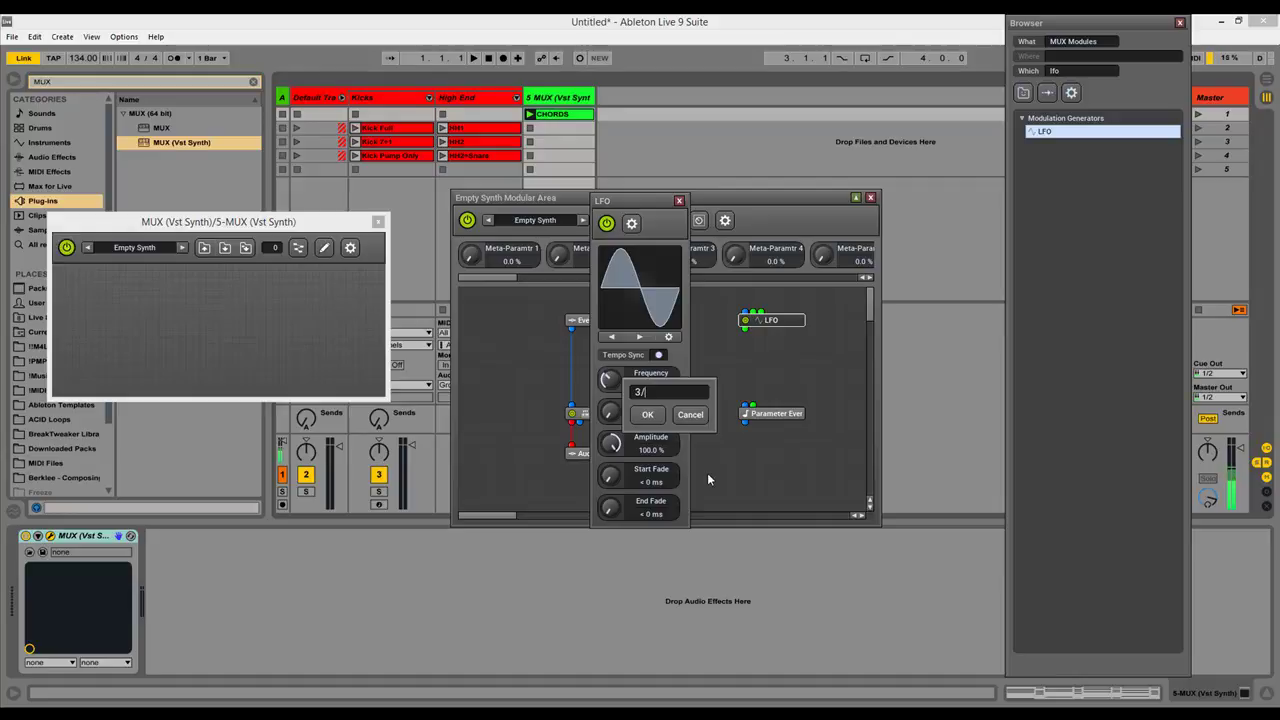
pyautogui.press('Return')
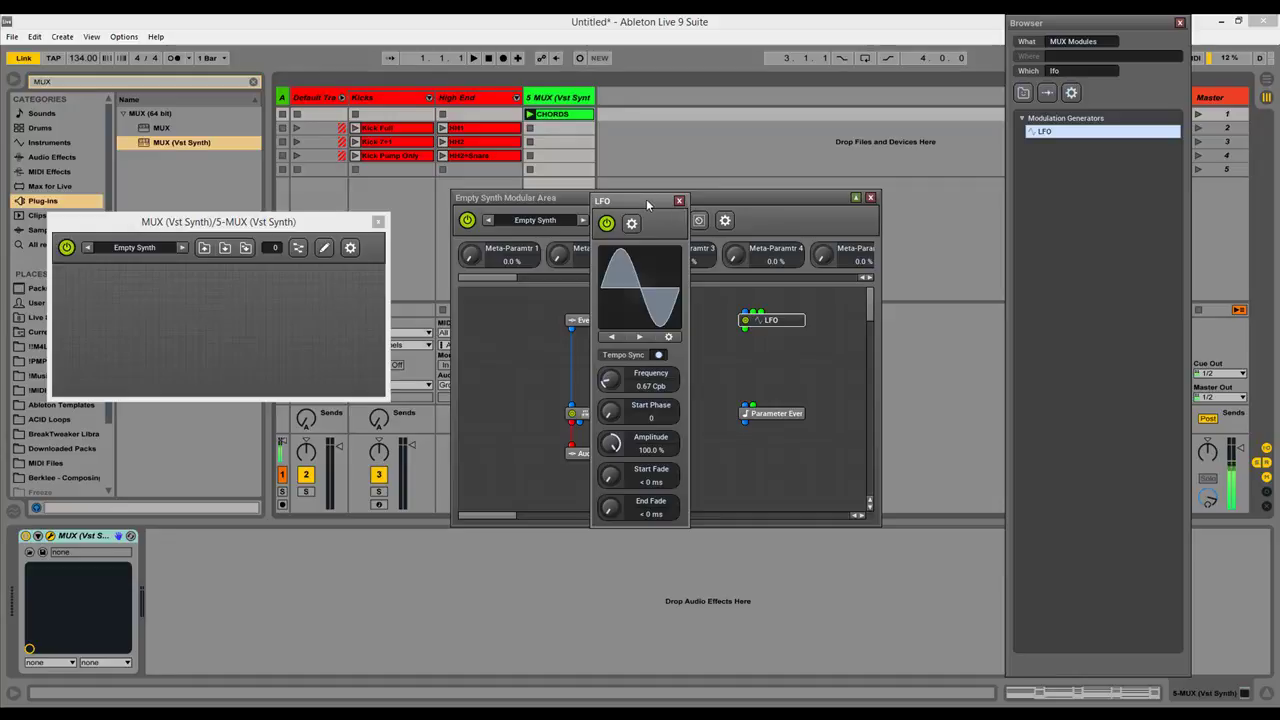
pyautogui.moveTo(646, 205); pyautogui.dragTo(1062, 201)
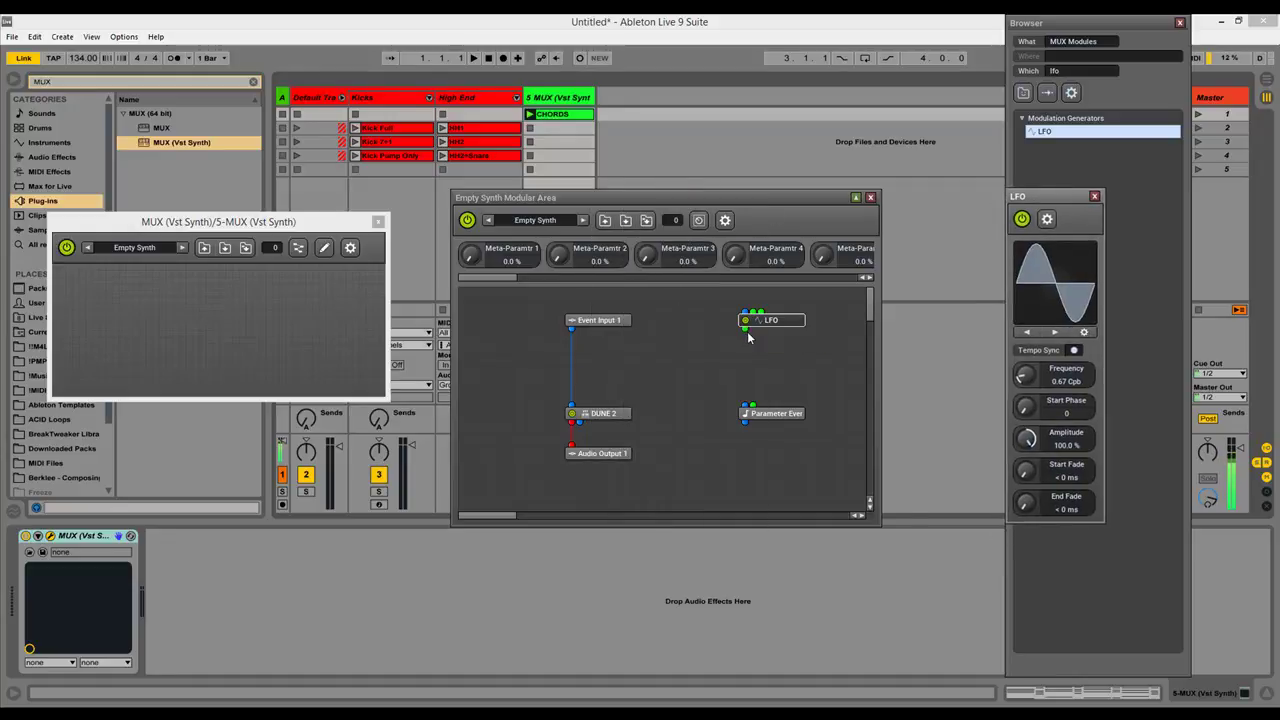
# Cable the LFO output into the Parameter Event Generator and confirm it targets Volume.
pyautogui.moveTo(745, 331); pyautogui.dragTo(574, 408)
pyautogui.click(758, 414)
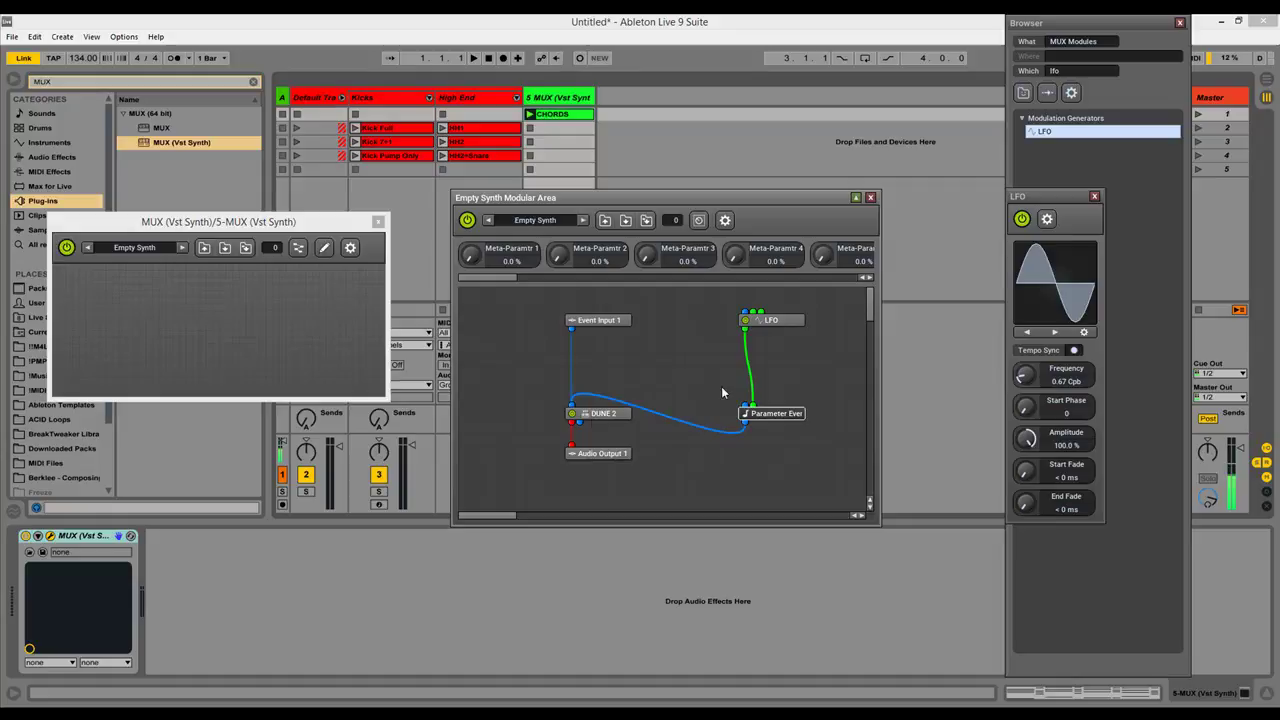
pyautogui.doubleClick(770, 418)
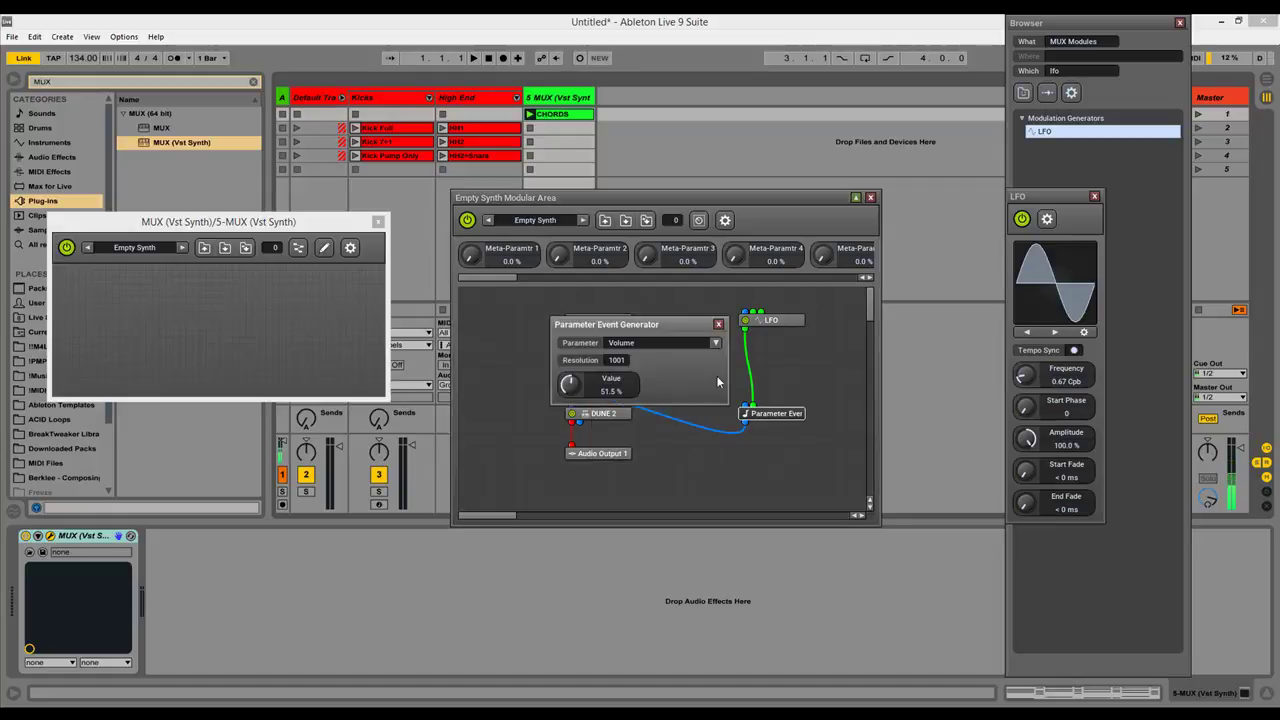
pyautogui.click(719, 325)
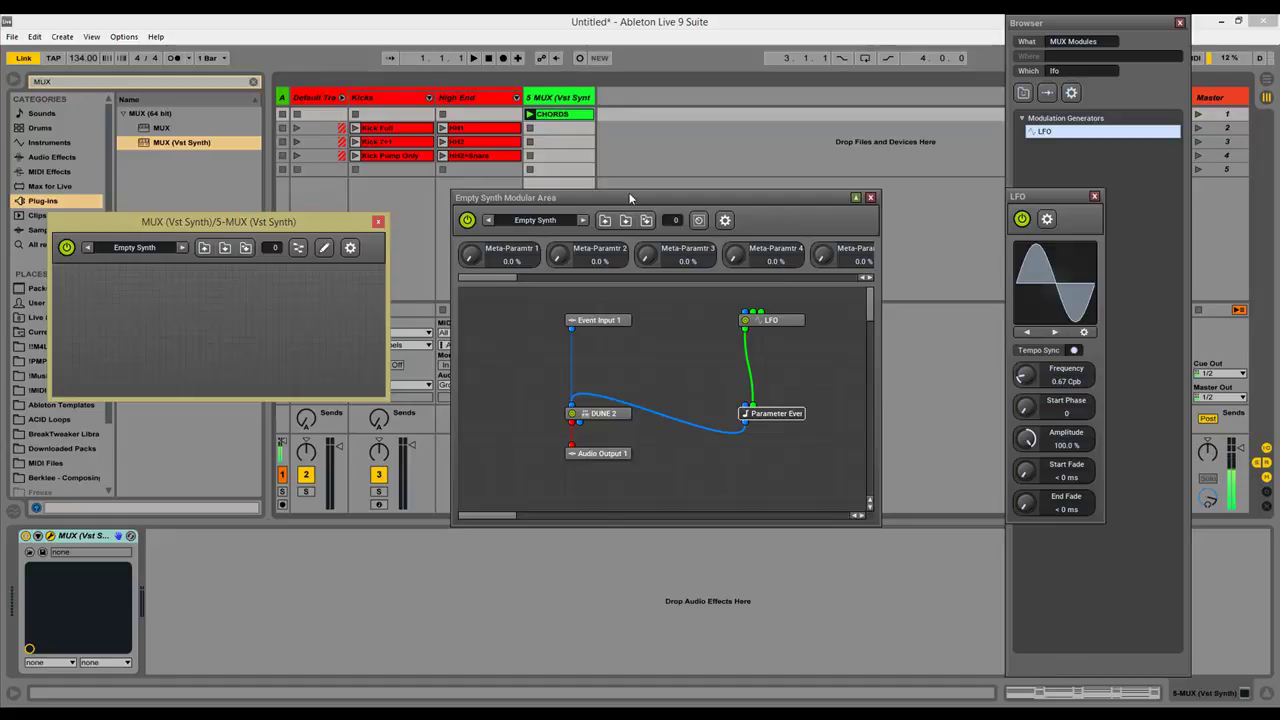
# Launch the CHORDS clip to hear the patch.
pyautogui.moveTo(630, 198); pyautogui.dragTo(748, 160)
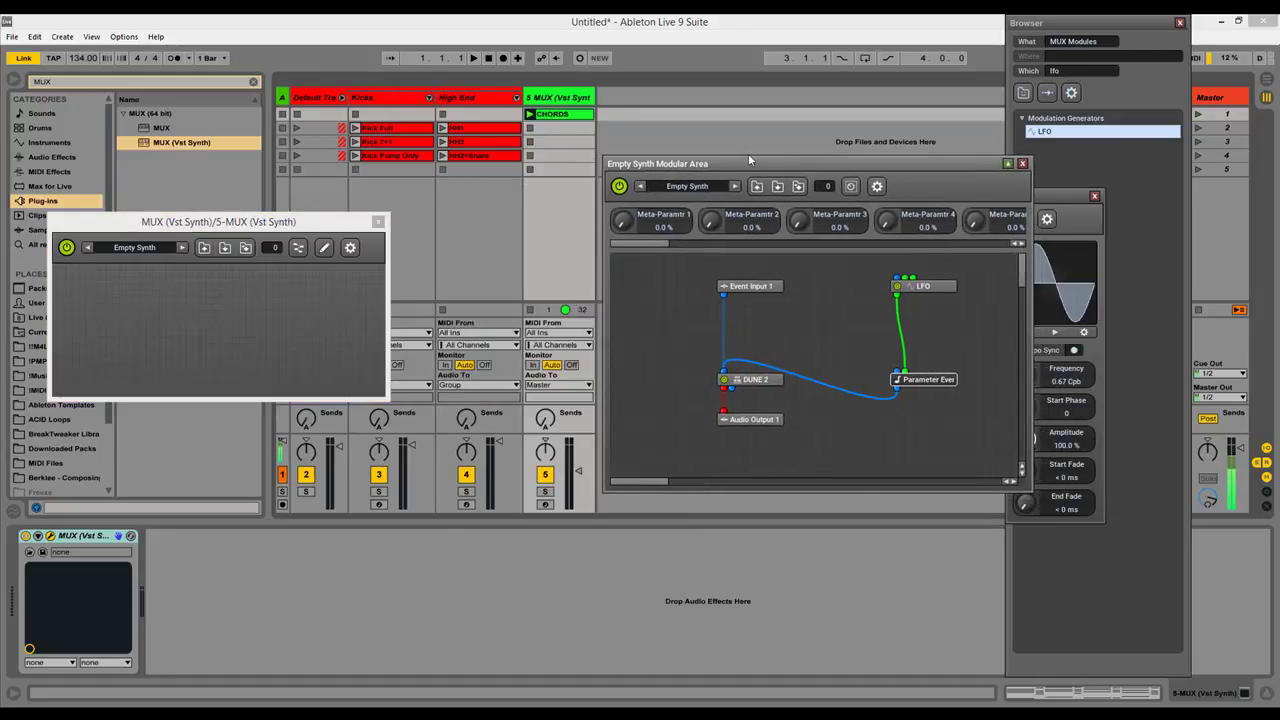
pyautogui.click(530, 115)
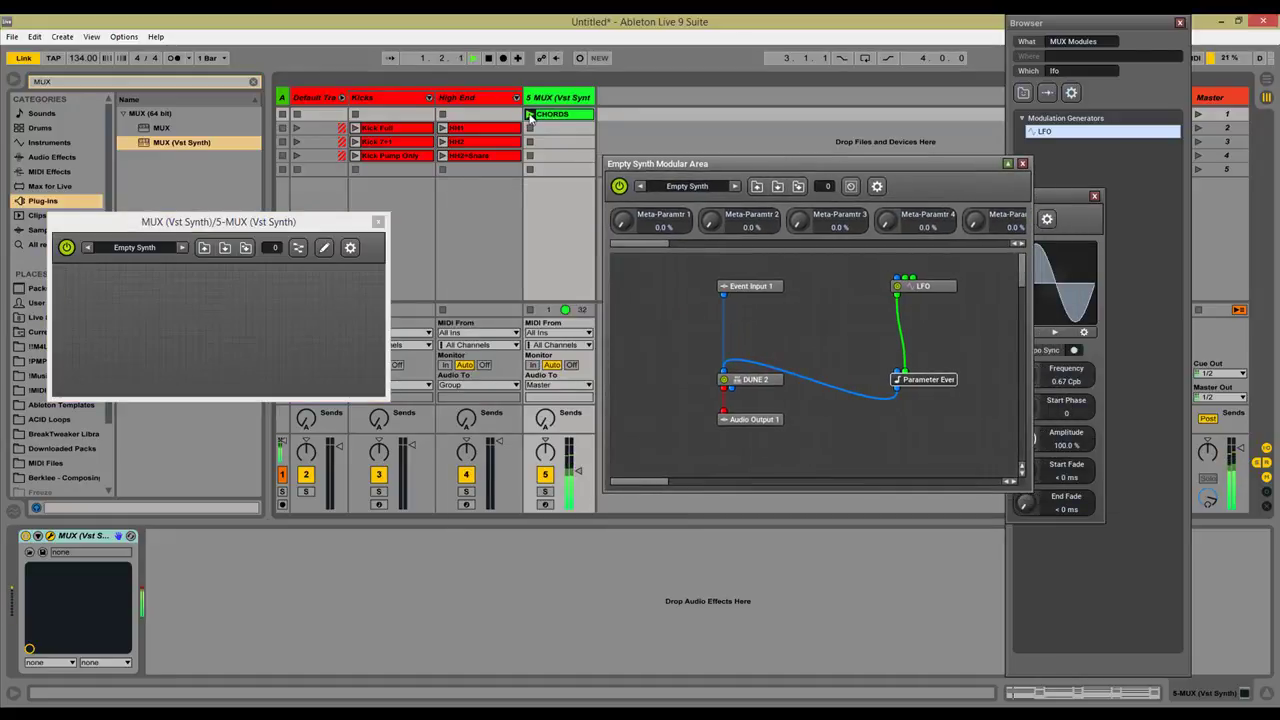
pyautogui.press('XF86AudioLowerVolume')
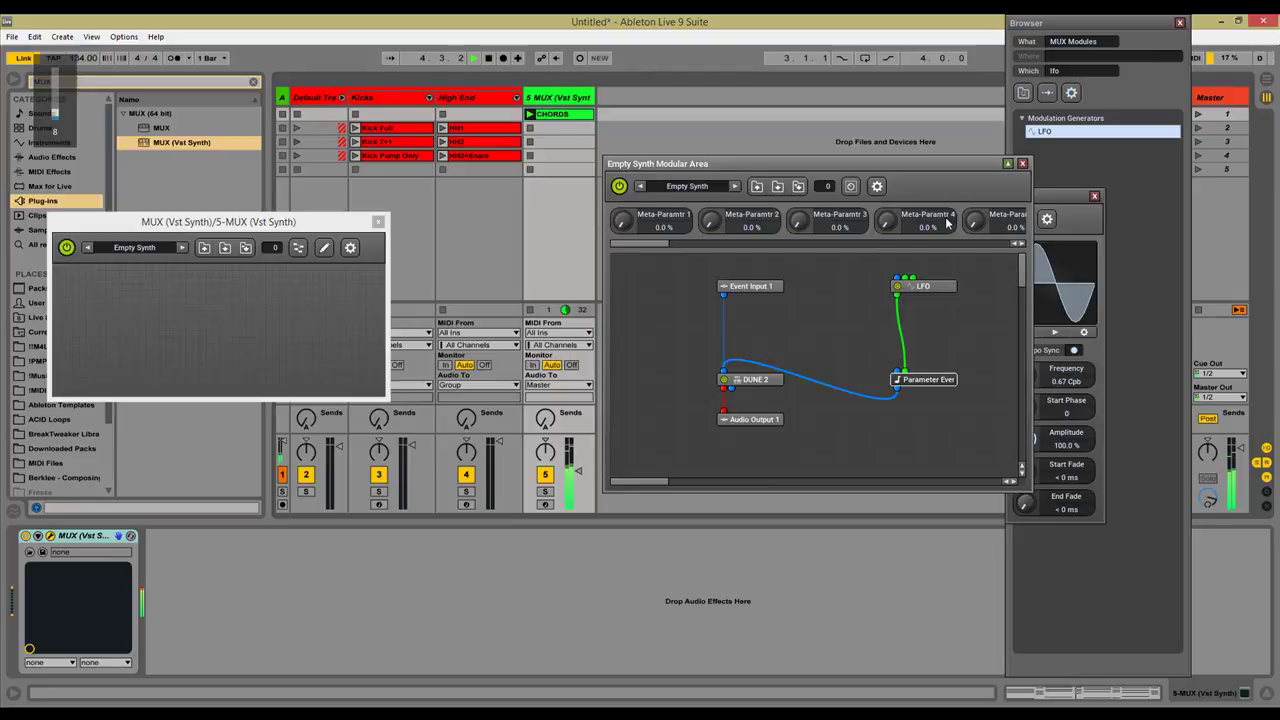
# Set the LFO frequency to 1.00 Cpb.
pyautogui.moveTo(822, 165); pyautogui.dragTo(690, 150)
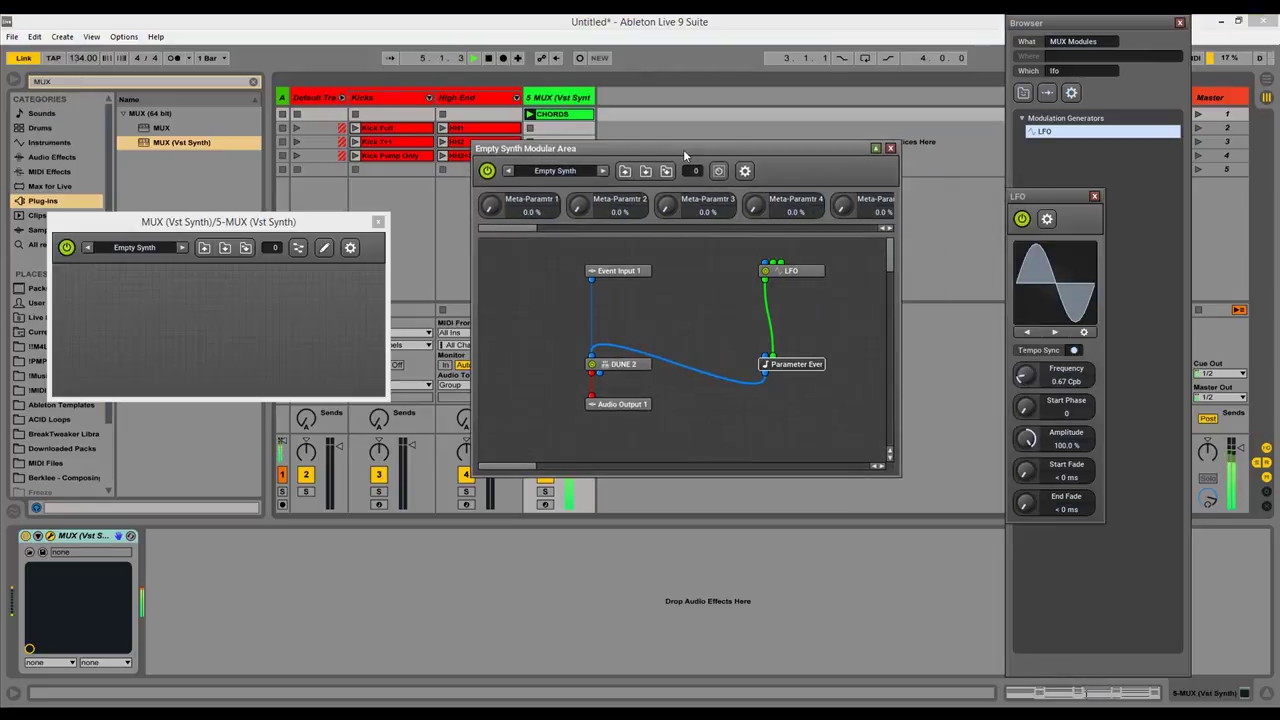
pyautogui.doubleClick(1065, 382)
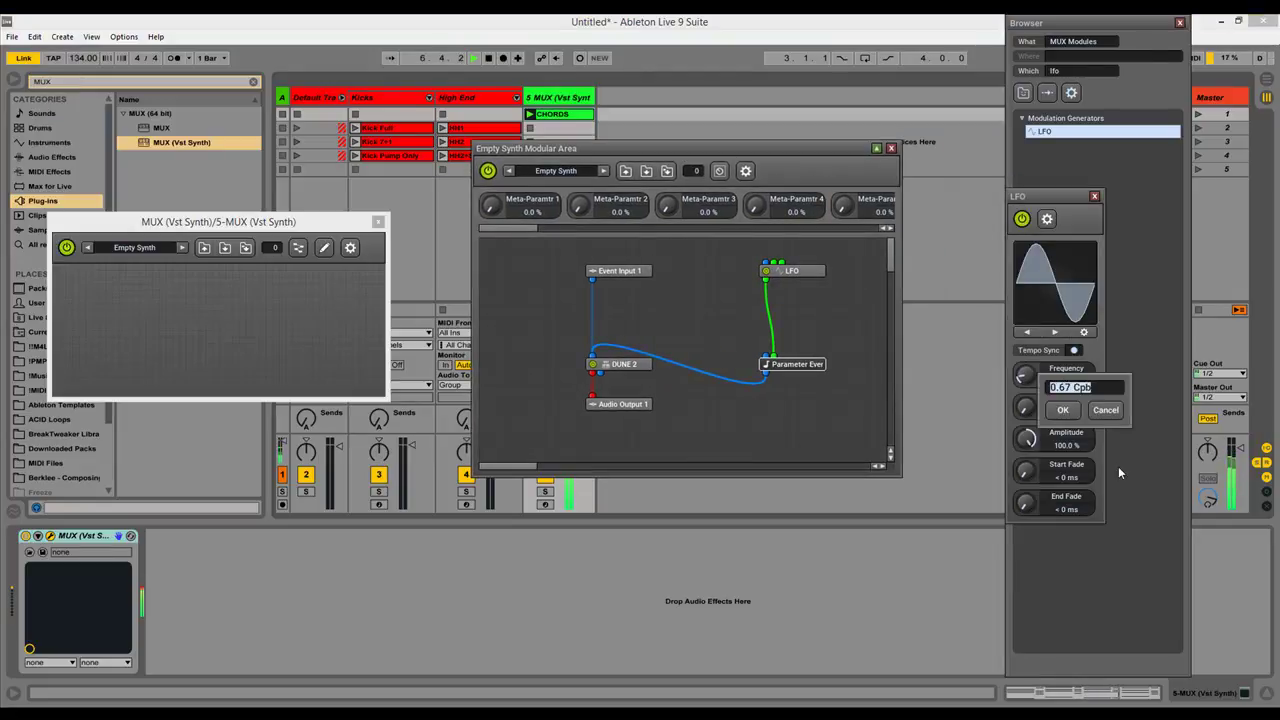
pyautogui.write('1')
pyautogui.press('Return')
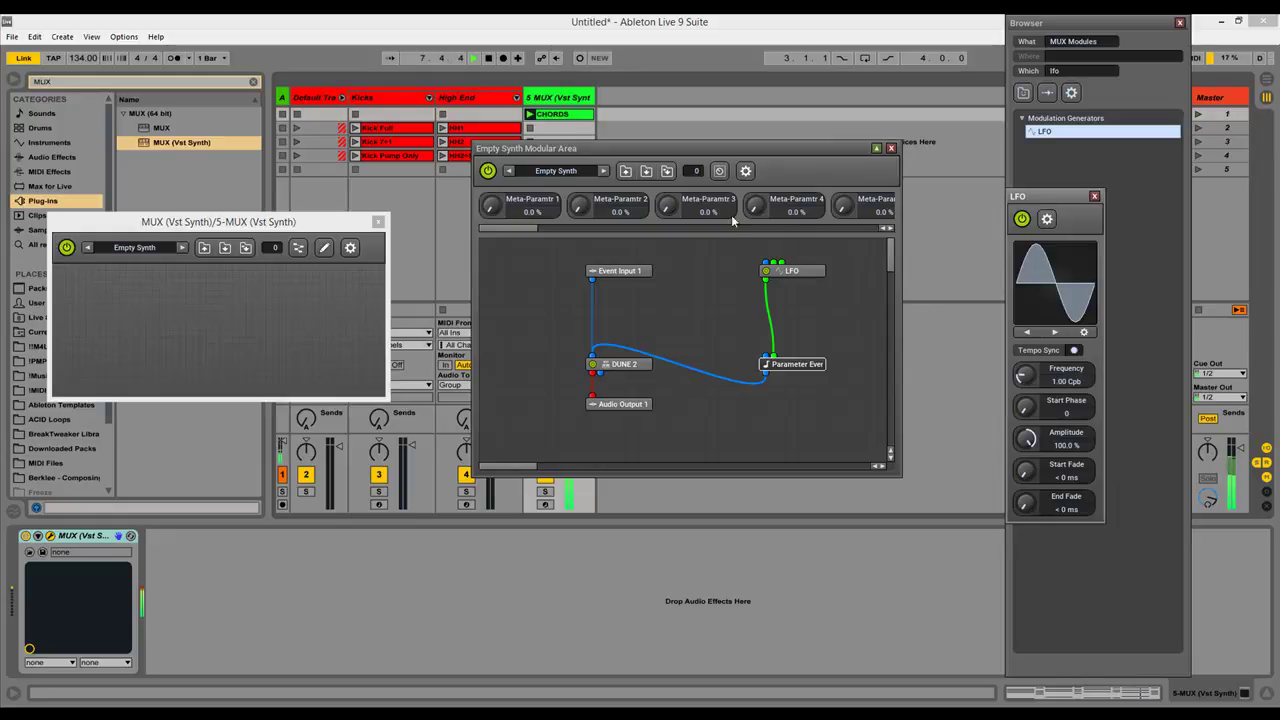
pyautogui.moveTo(670, 152); pyautogui.dragTo(829, 163)
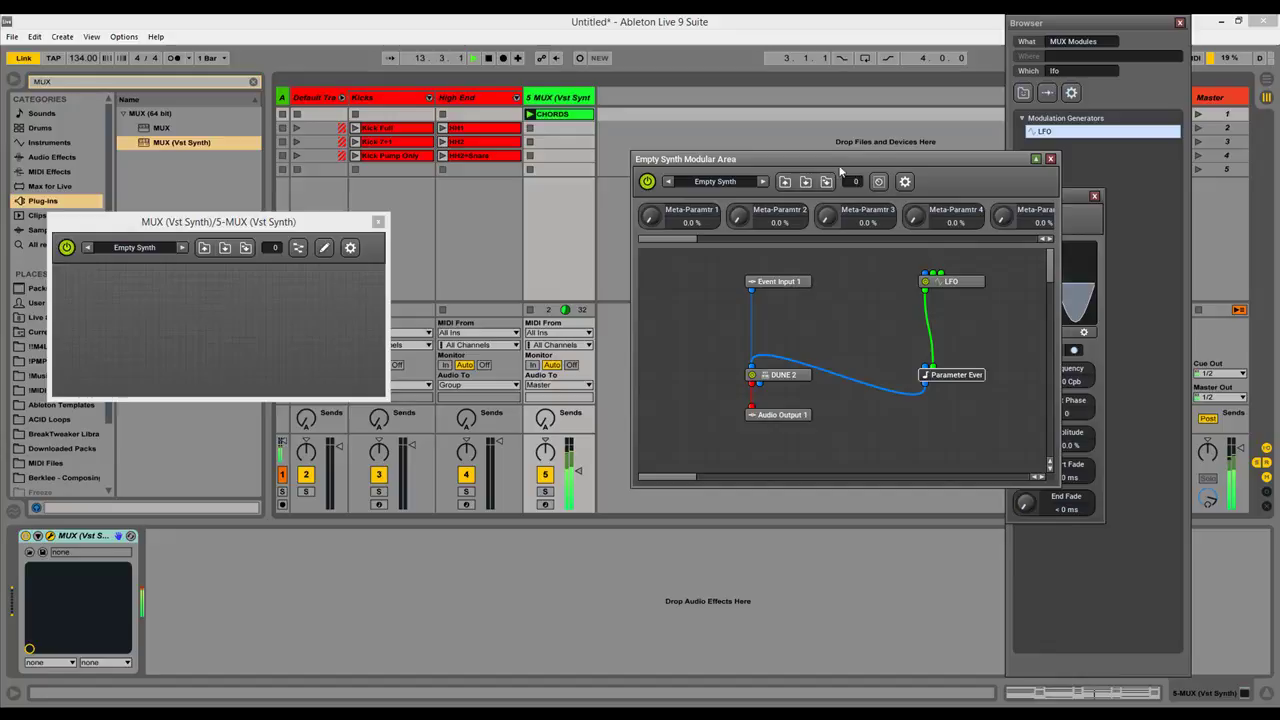
# Change the LFO frequency so it reads 4.00 Cpb.
pyautogui.moveTo(850, 152); pyautogui.dragTo(646, 129)
pyautogui.press('XF86AudioLowerVolume')
pyautogui.press('XF86AudioLowerVolume')
pyautogui.press('XF86AudioLowerVolume')
pyautogui.press('XF86AudioLowerVolume')
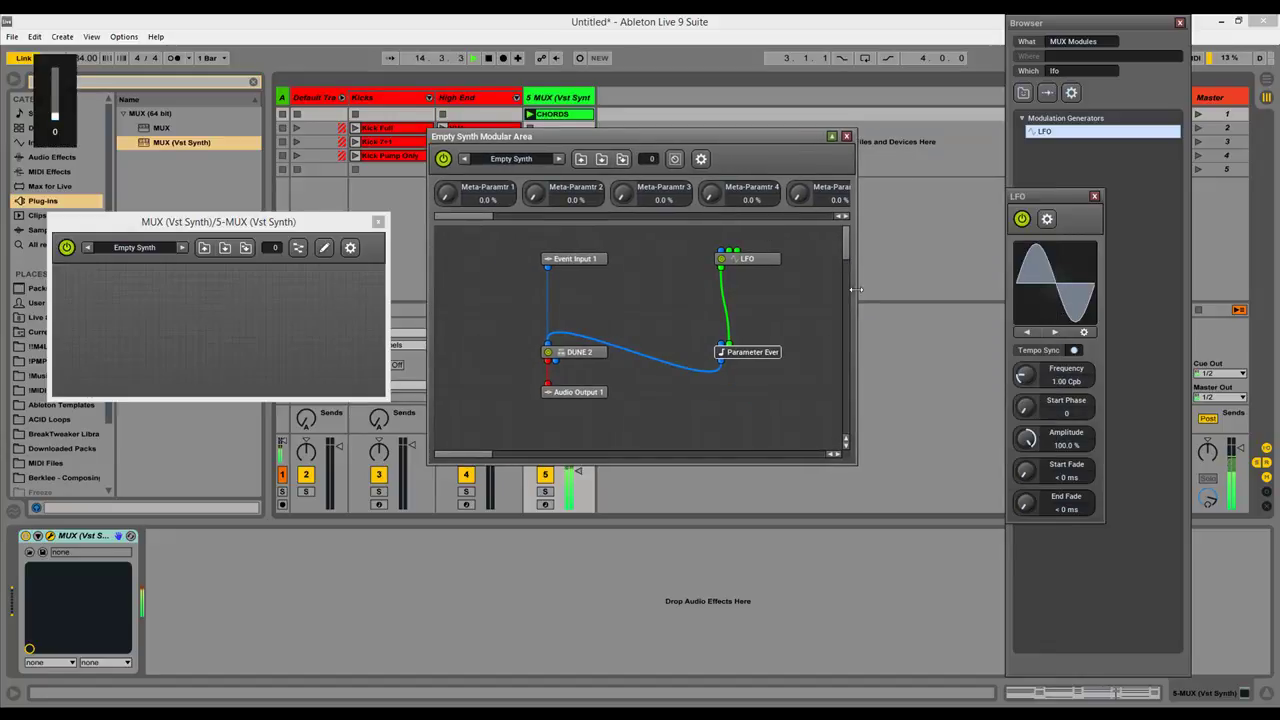
pyautogui.doubleClick(1054, 389)
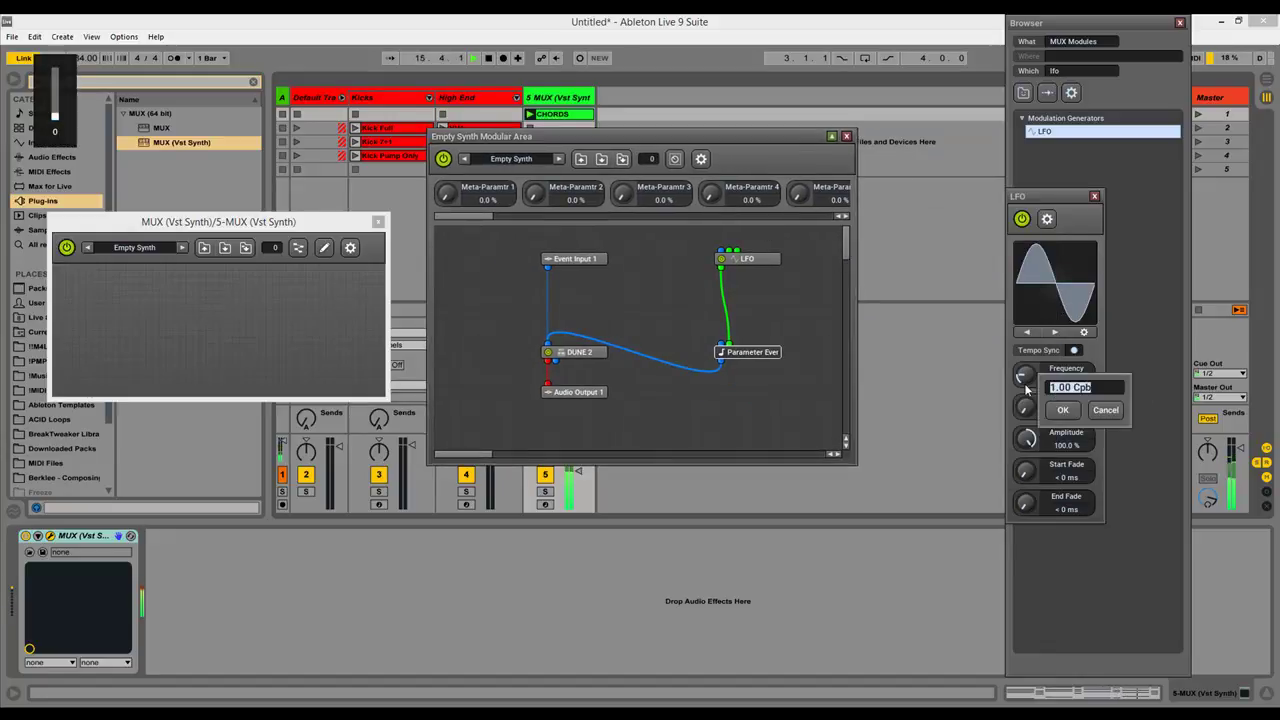
pyautogui.write('1')
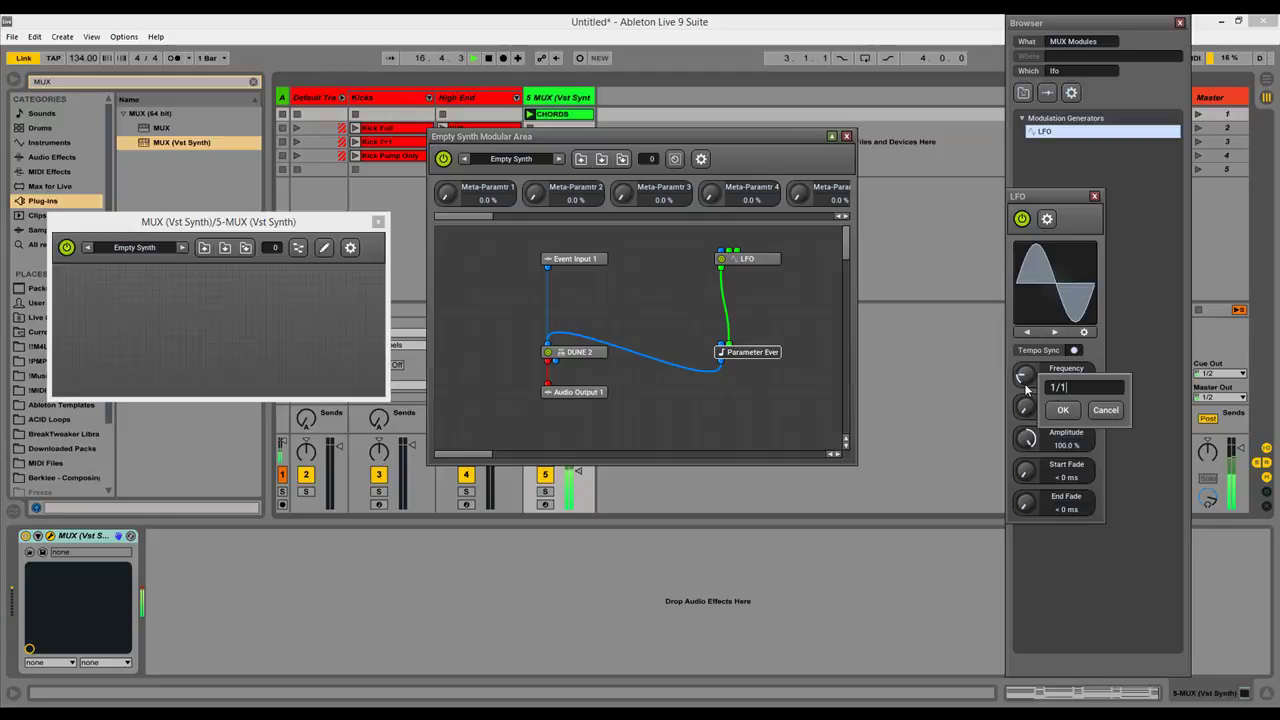
pyautogui.write('//6')
pyautogui.press('Return')
pyautogui.press('XF86AudioRaiseVolume')
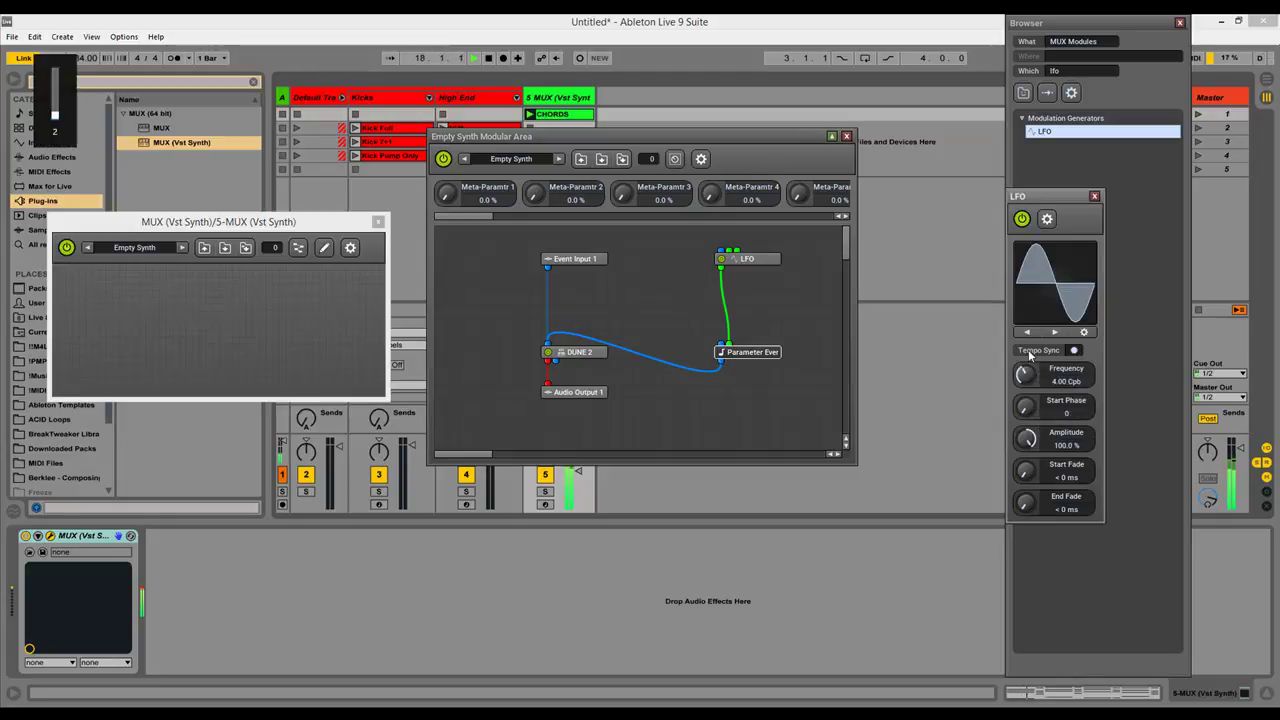
pyautogui.press('XF86AudioRaiseVolume')
pyautogui.press('XF86AudioRaiseVolume')
pyautogui.press('XF86AudioRaiseVolume')
pyautogui.press('XF86AudioRaiseVolume')
pyautogui.press('XF86AudioRaiseVolume')
pyautogui.press('XF86AudioRaiseVolume')
pyautogui.press('XF86AudioRaiseVolume')
pyautogui.press('XF86AudioRaiseVolume')
pyautogui.press('XF86AudioRaiseVolume')
# Move the Parameter Event node up toward the LFO.
pyautogui.moveTo(654, 134); pyautogui.dragTo(839, 138)
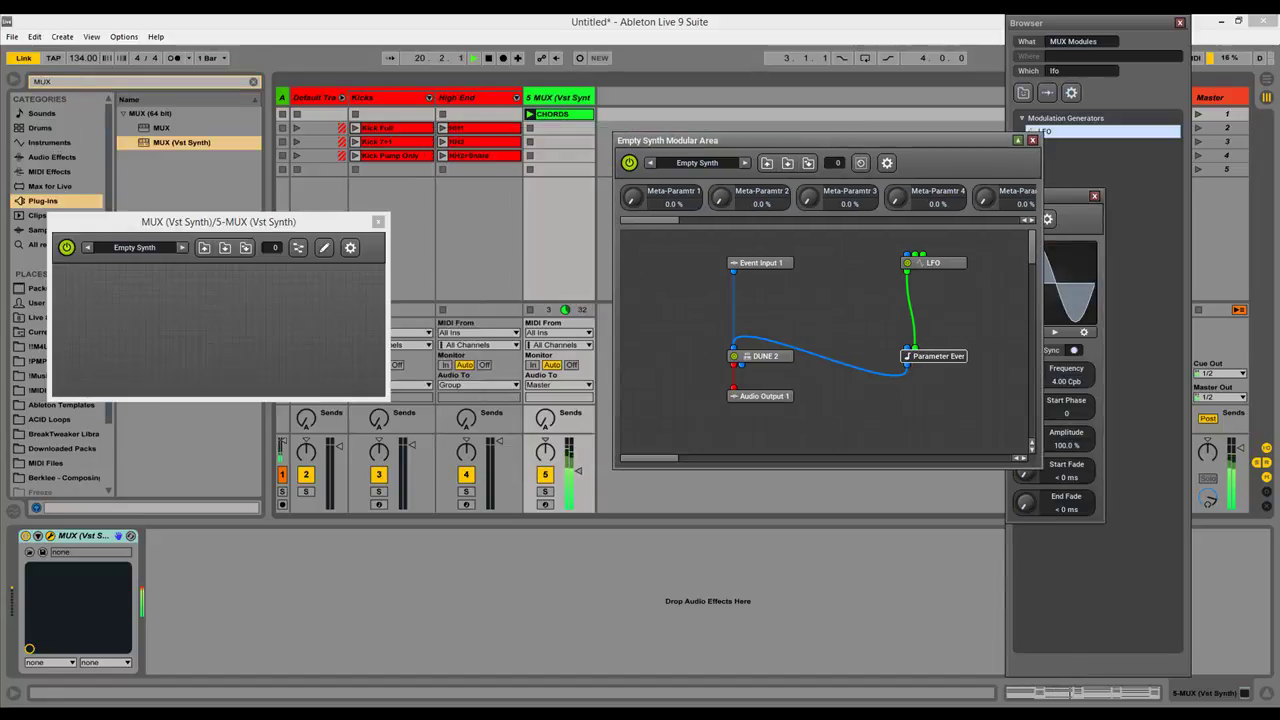
pyautogui.press('XF86AudioLowerVolume')
pyautogui.press('XF86AudioLowerVolume')
pyautogui.press('XF86AudioLowerVolume')
pyautogui.press('XF86AudioLowerVolume')
pyautogui.press('XF86AudioLowerVolume')
pyautogui.press('XF86AudioLowerVolume')
pyautogui.press('XF86AudioLowerVolume')
pyautogui.press('XF86AudioLowerVolume')
pyautogui.press('XF86AudioLowerVolume')
pyautogui.press('XF86AudioLowerVolume')
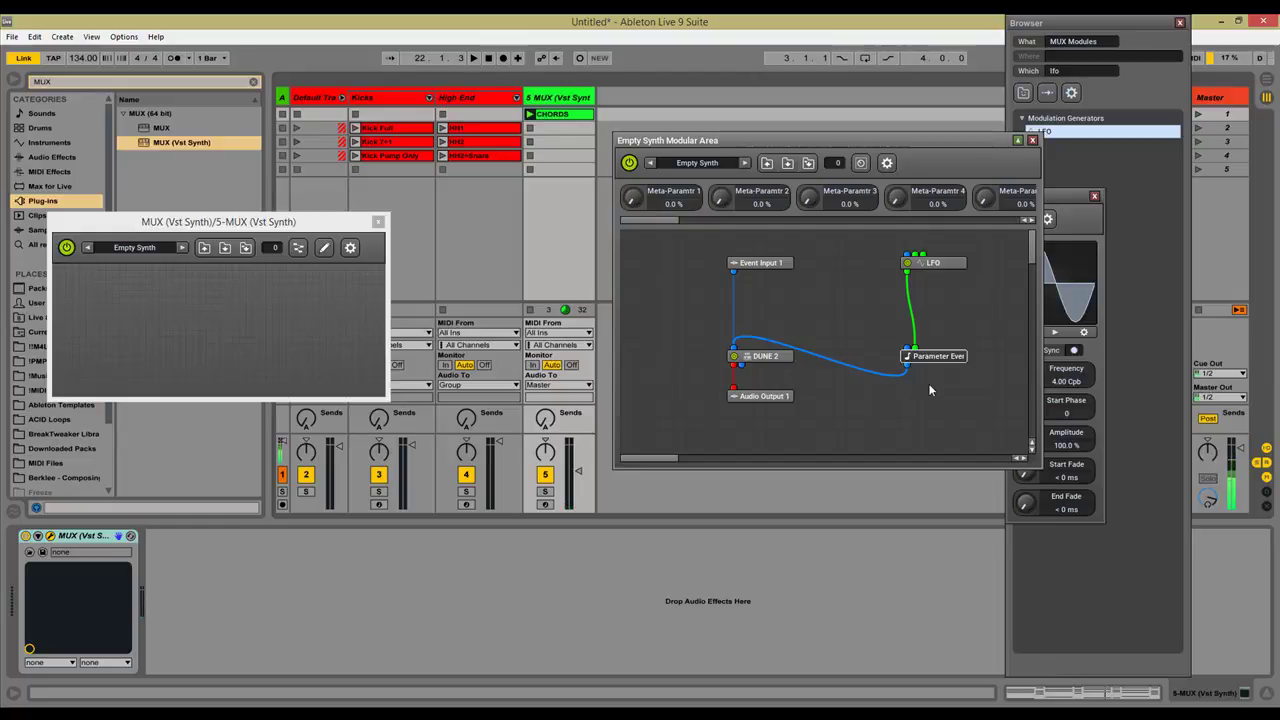
pyautogui.moveTo(936, 355); pyautogui.dragTo(903, 324)
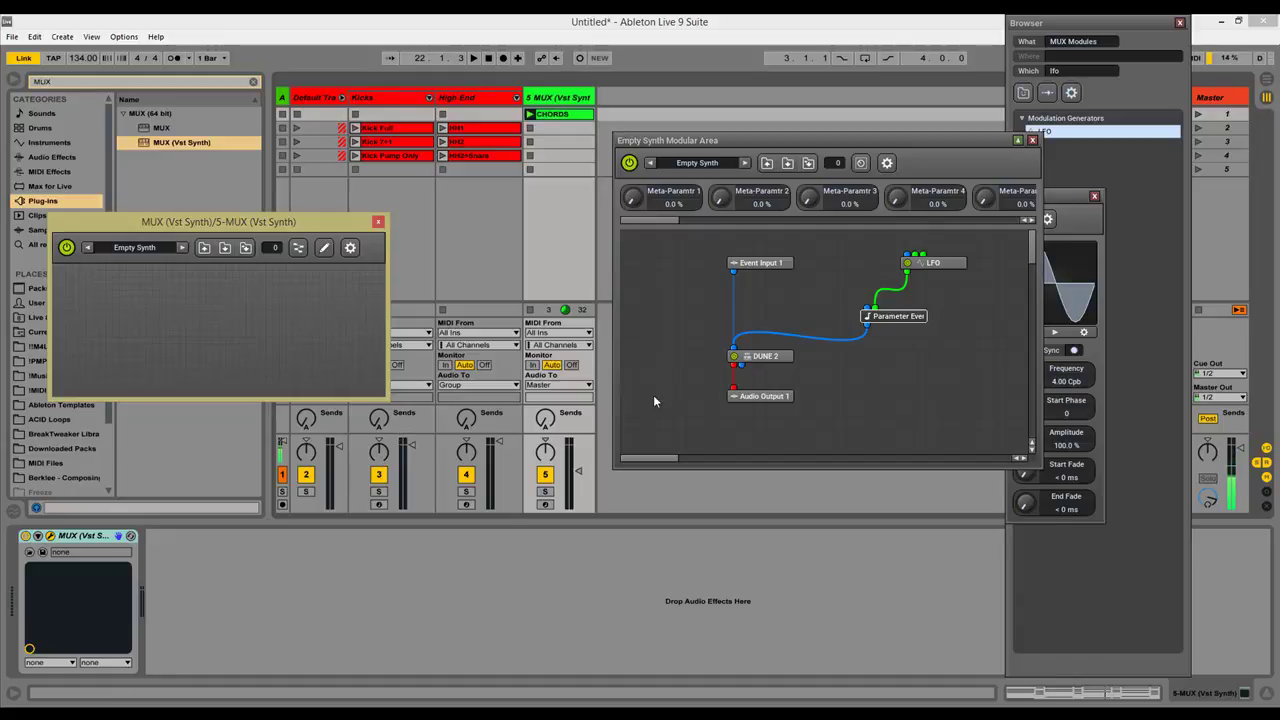
# Close the LFO settings and search the module browser for 'modu'.
pyautogui.moveTo(860, 145); pyautogui.dragTo(726, 142)
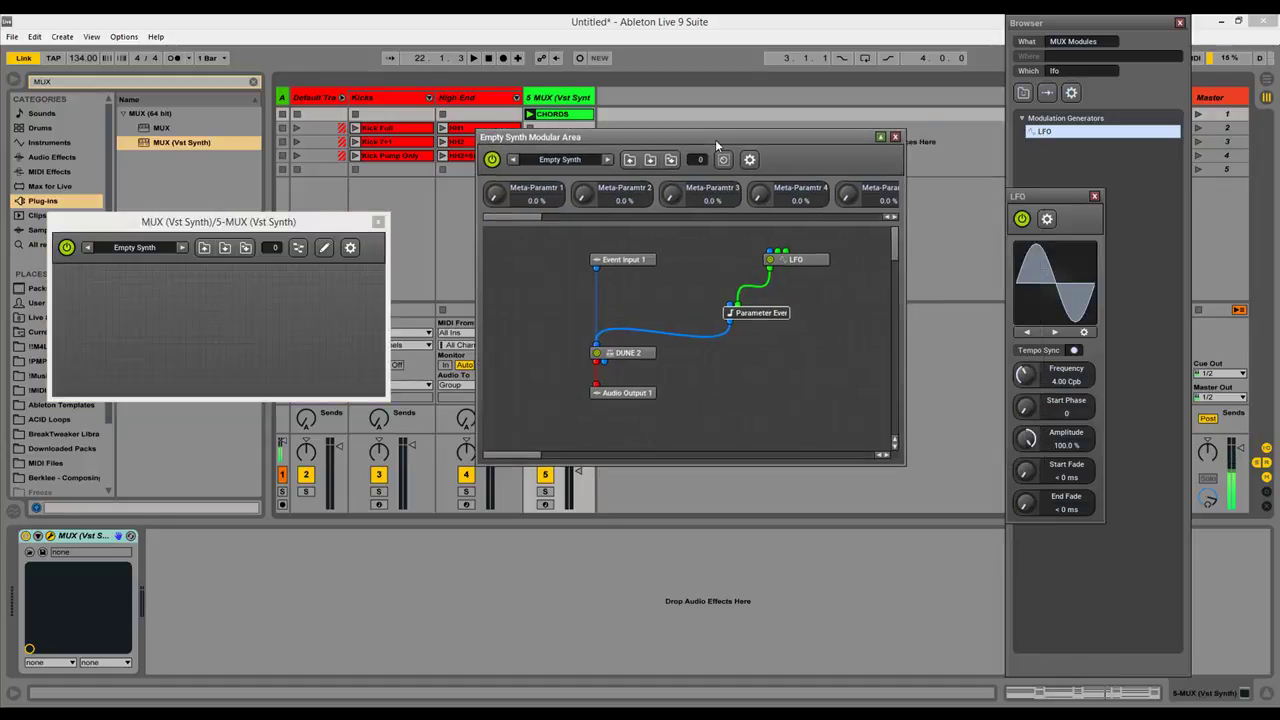
pyautogui.click(1094, 196)
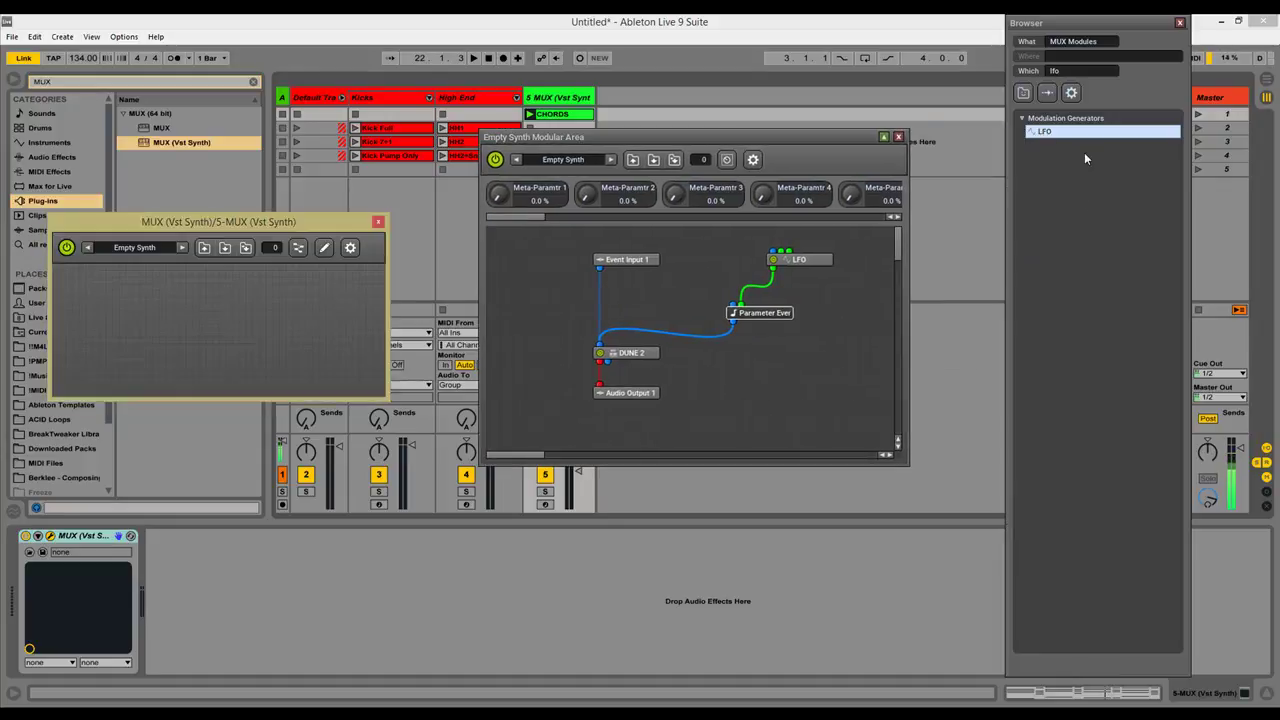
pyautogui.click(1071, 74)
pyautogui.doubleClick(1066, 74)
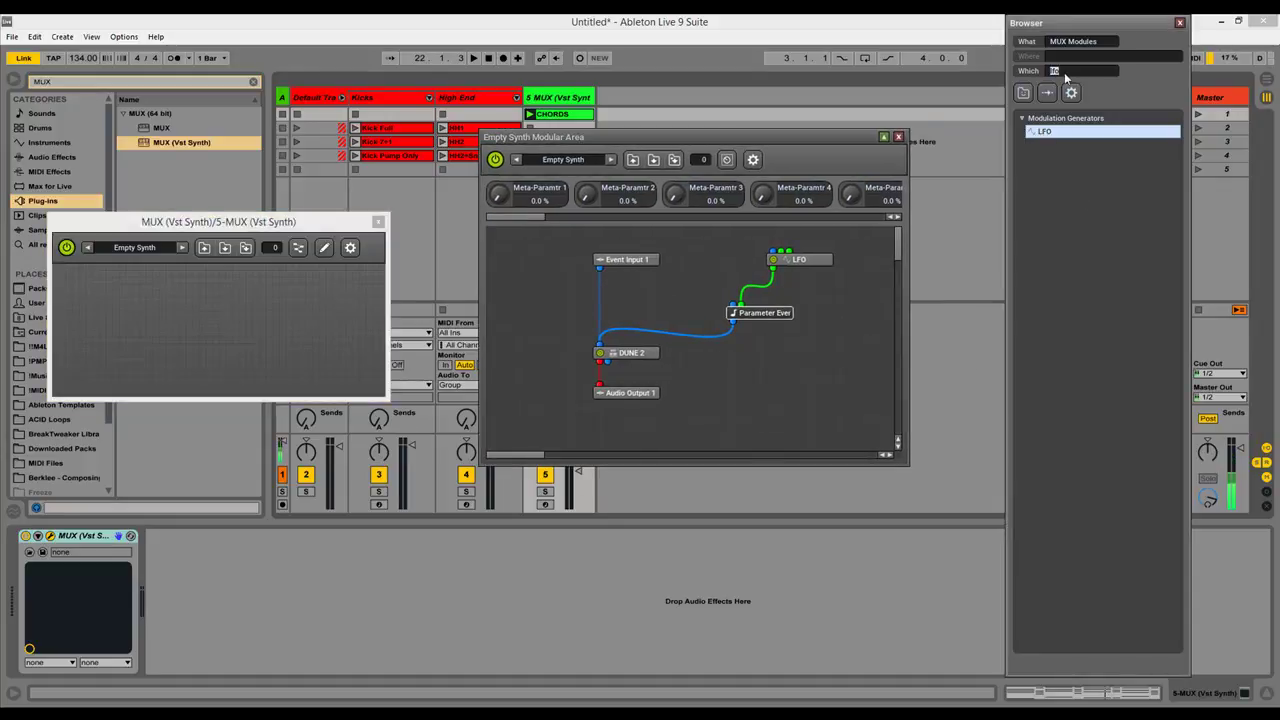
pyautogui.write('modulation m')
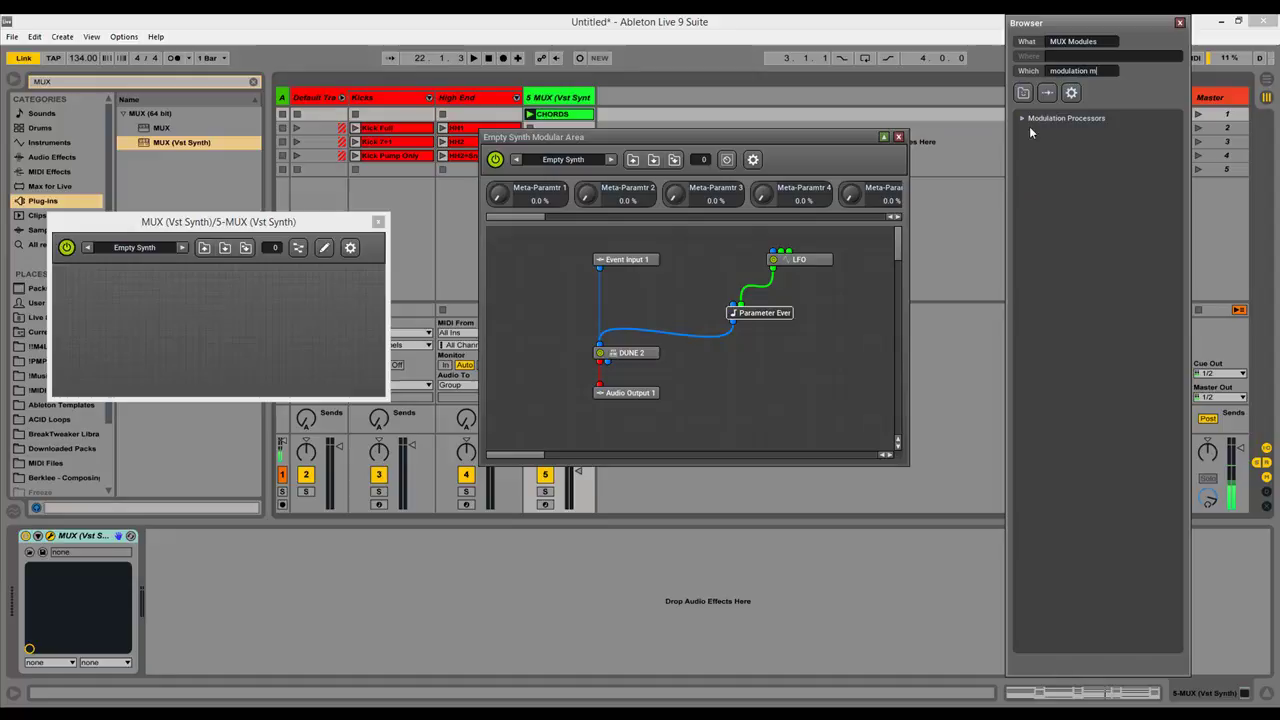
# Add a Modulation Mapper and delete the direct LFO-to-Parameter Event cable.
pyautogui.click(1022, 118)
pyautogui.moveTo(1055, 135); pyautogui.dragTo(768, 366)
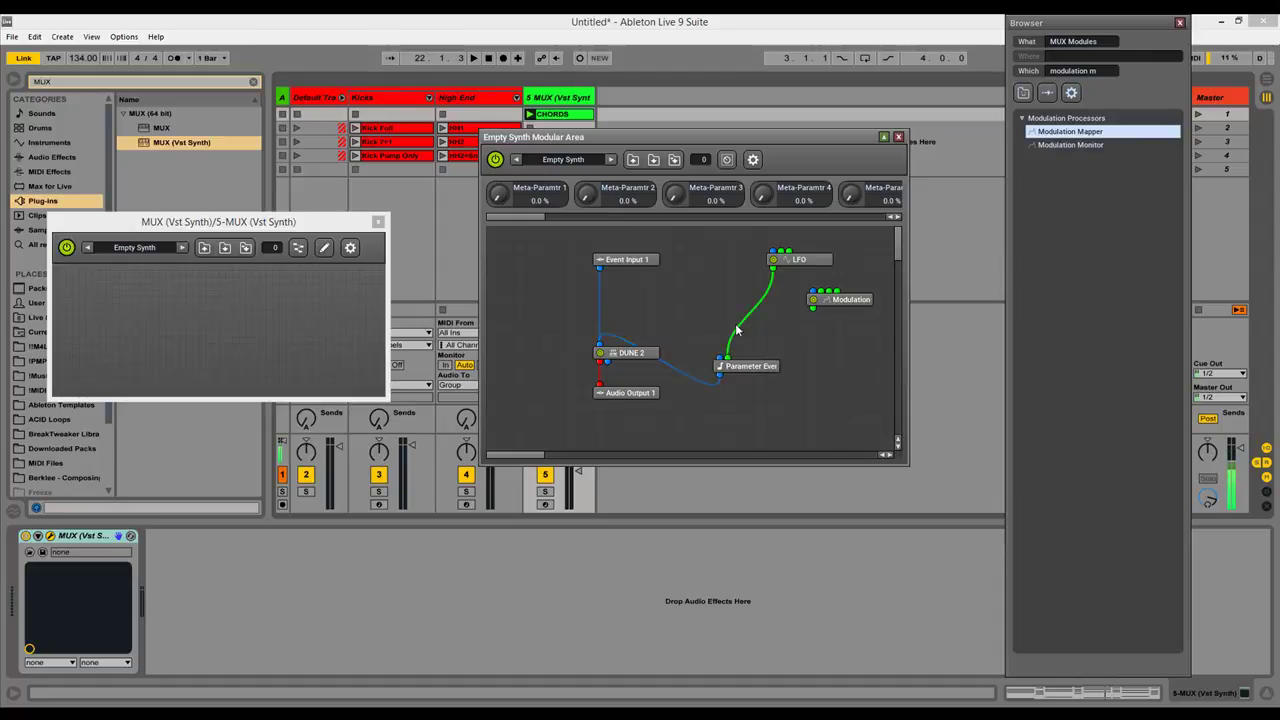
pyautogui.click(737, 330)
pyautogui.press('Delete')
# Patch LFO into Modulation Input 1 and the mapper output into Parameter Event.
pyautogui.moveTo(772, 270); pyautogui.dragTo(834, 300)
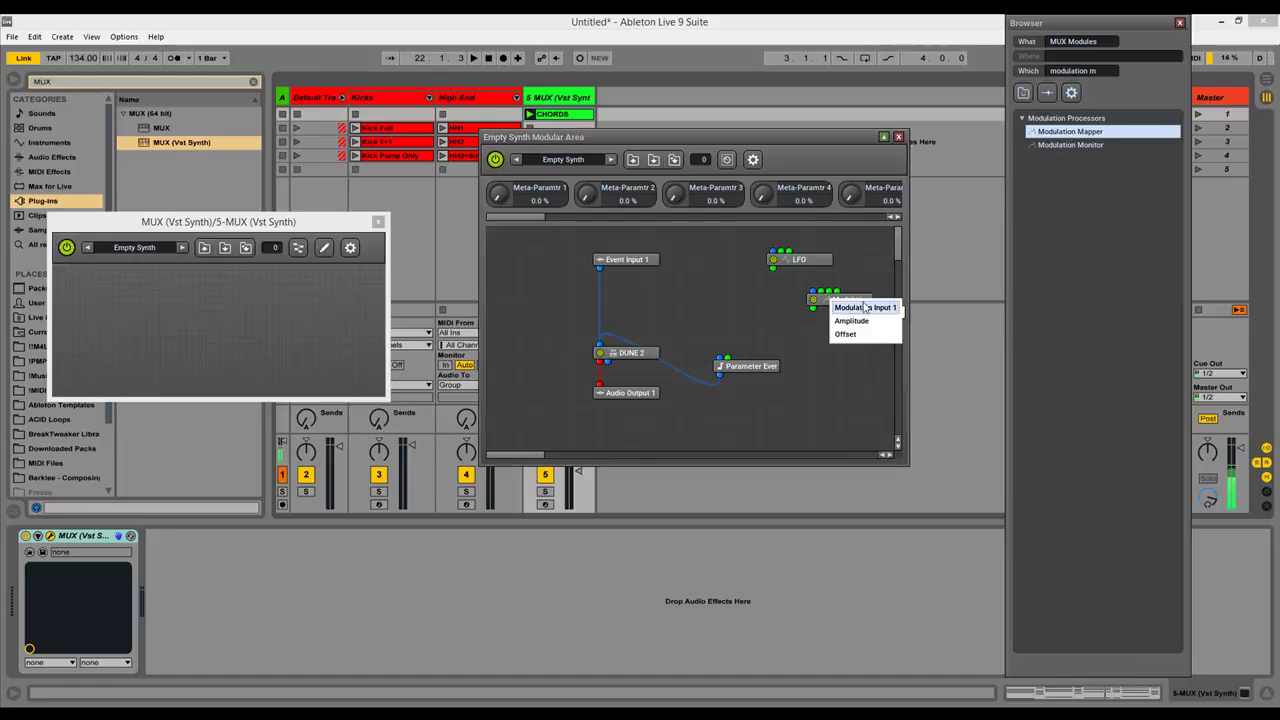
pyautogui.click(866, 307)
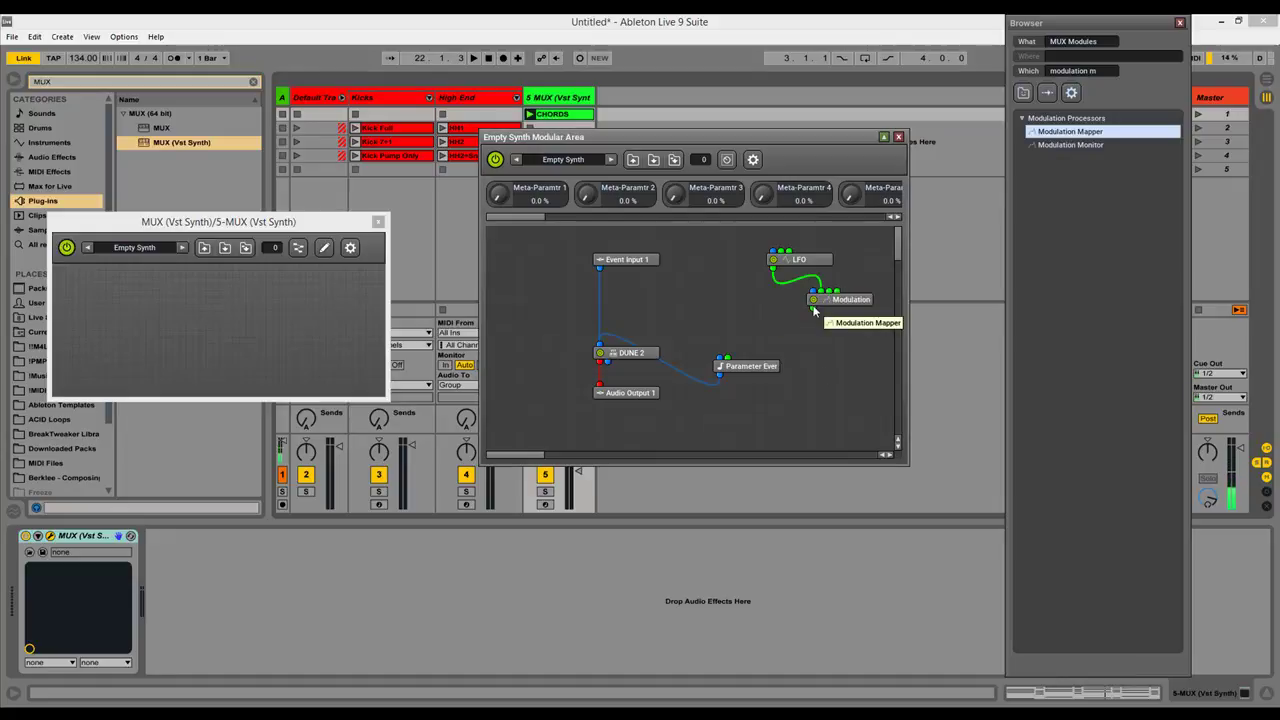
pyautogui.moveTo(813, 311); pyautogui.dragTo(735, 358)
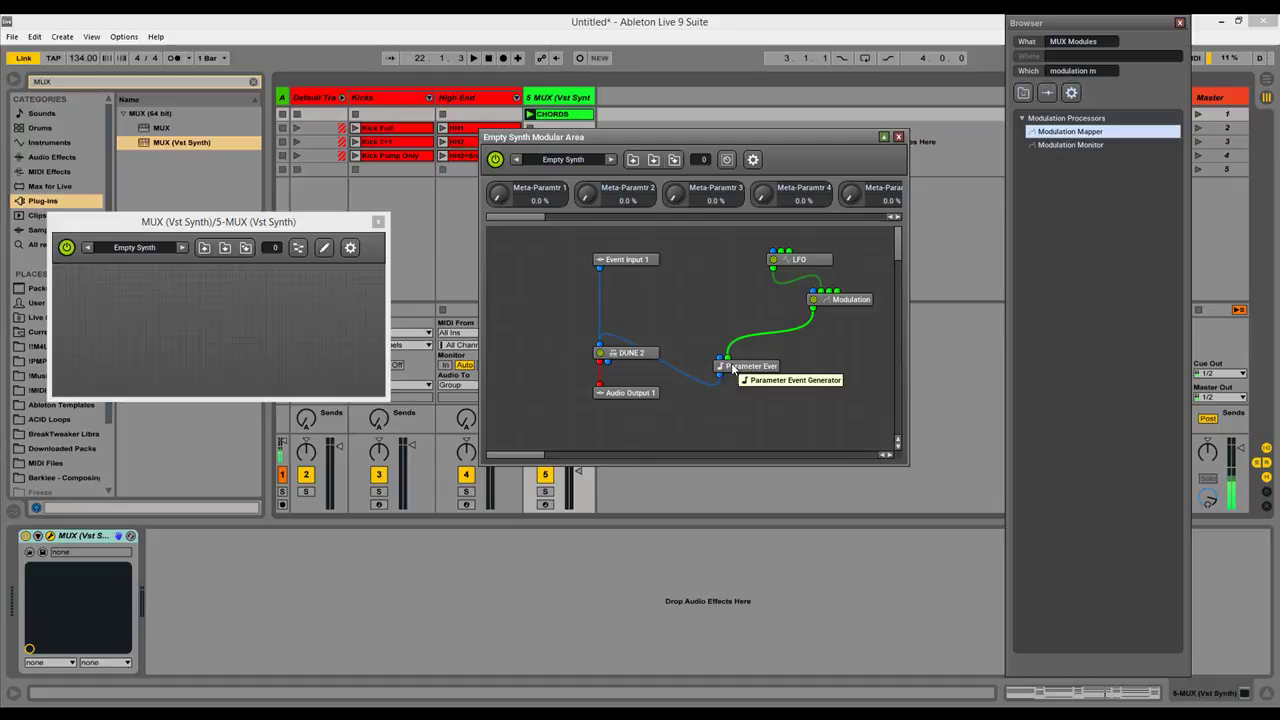
pyautogui.moveTo(733, 370); pyautogui.dragTo(721, 356)
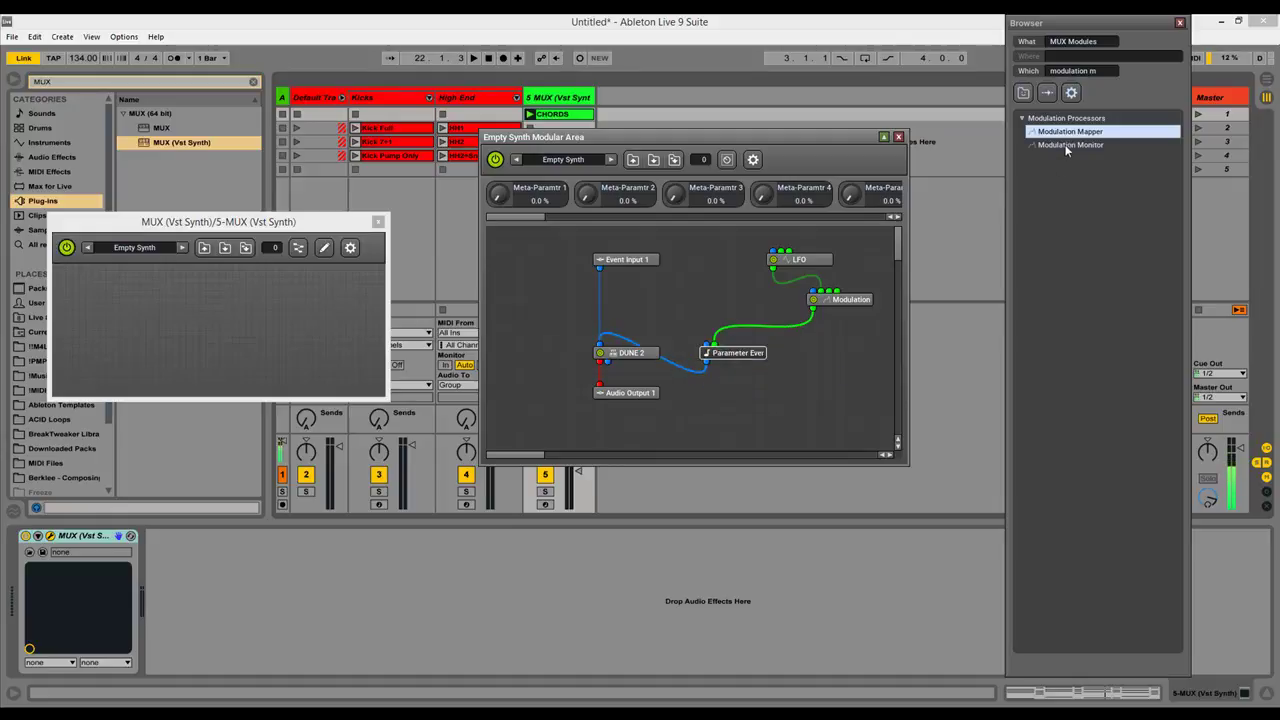
# Add a Modulation Monitor fed by the Modulation Mapper and place its meter on the MUX panel.
pyautogui.moveTo(1066, 148); pyautogui.dragTo(812, 397)
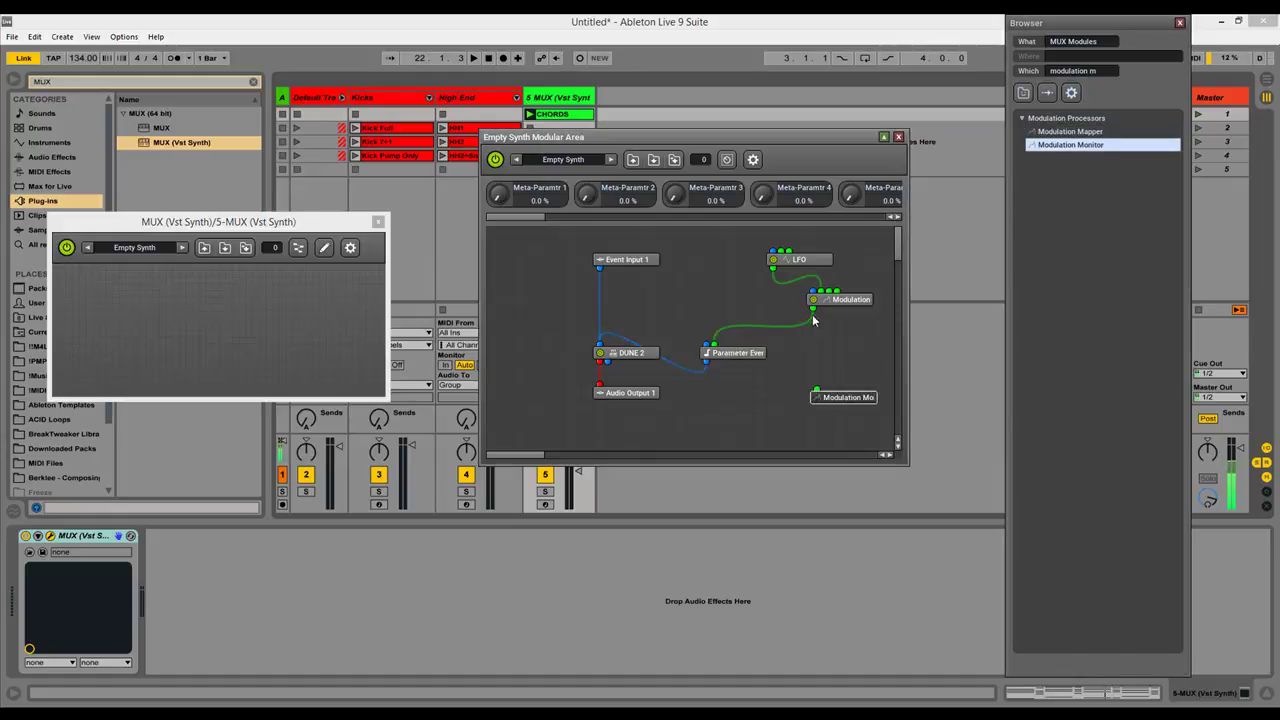
pyautogui.moveTo(813, 308); pyautogui.dragTo(816, 391)
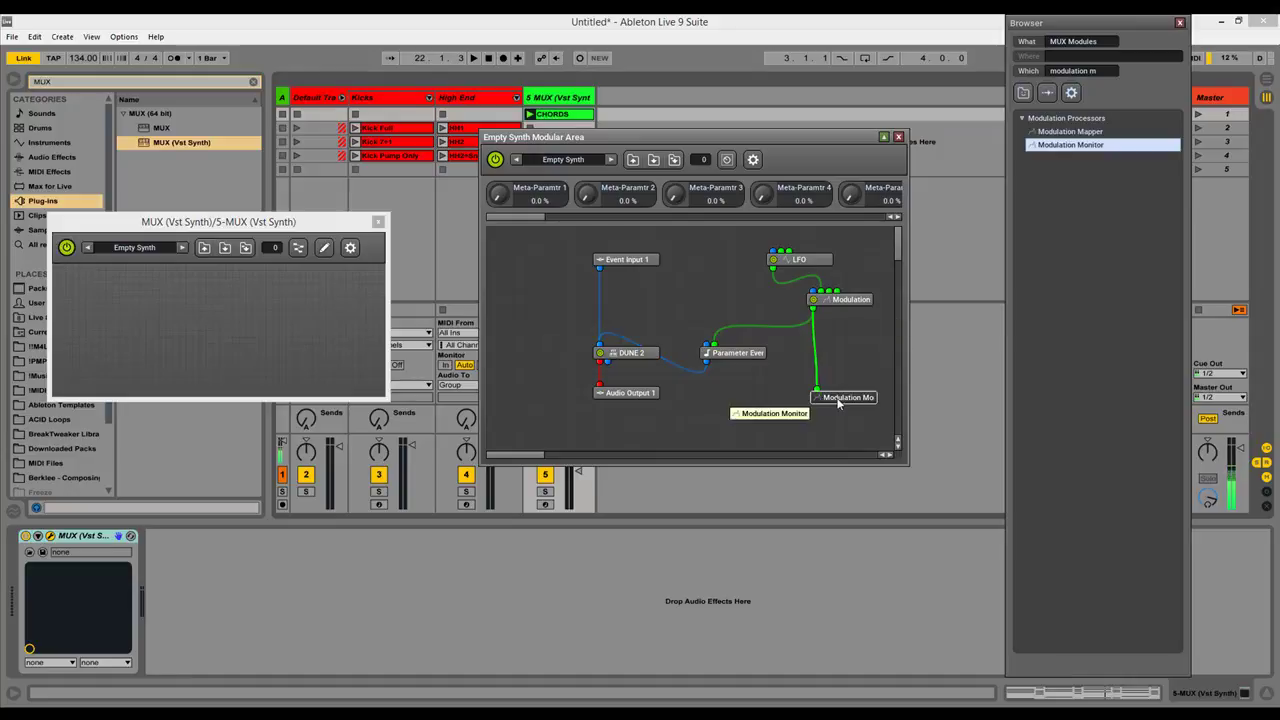
pyautogui.doubleClick(838, 398)
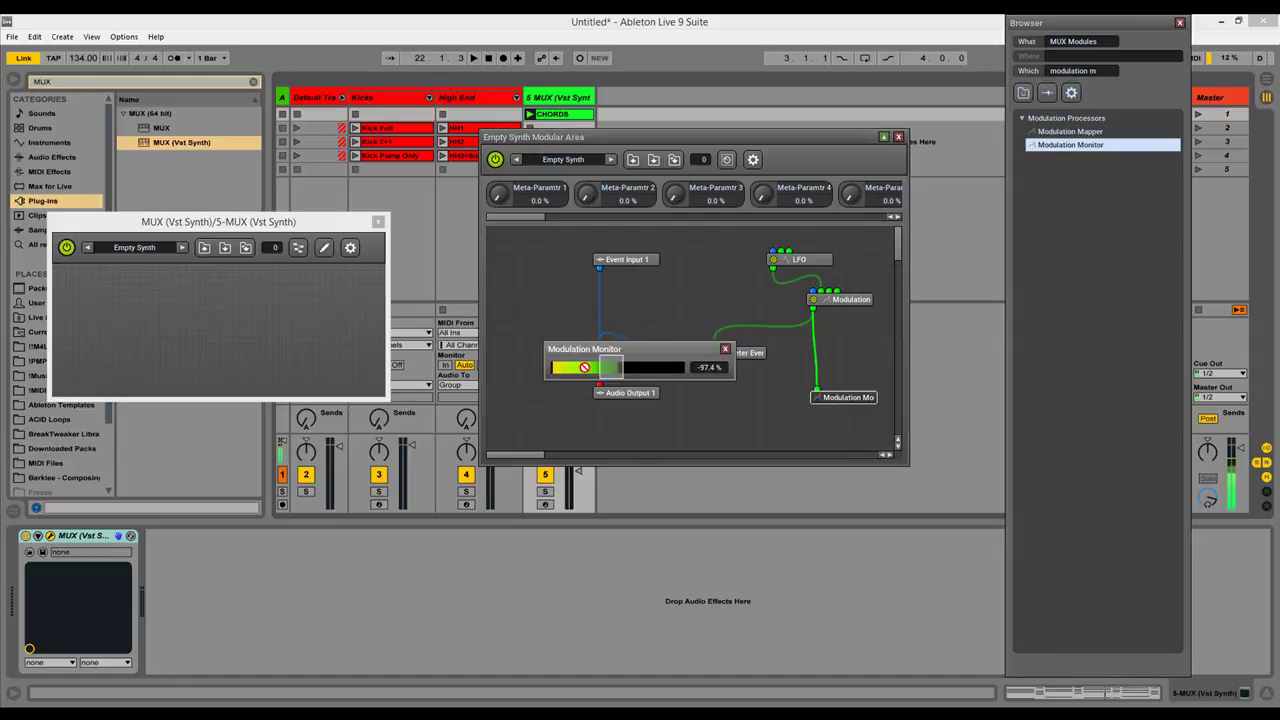
pyautogui.click(166, 281)
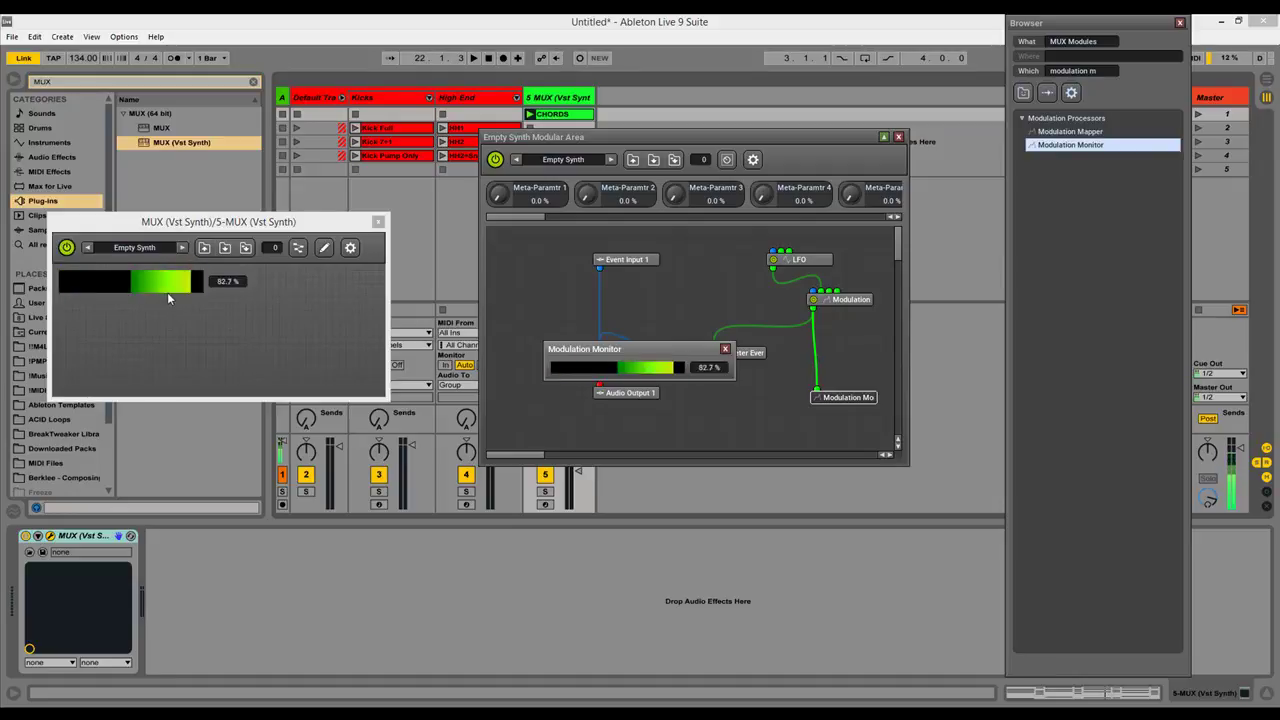
pyautogui.click(172, 286)
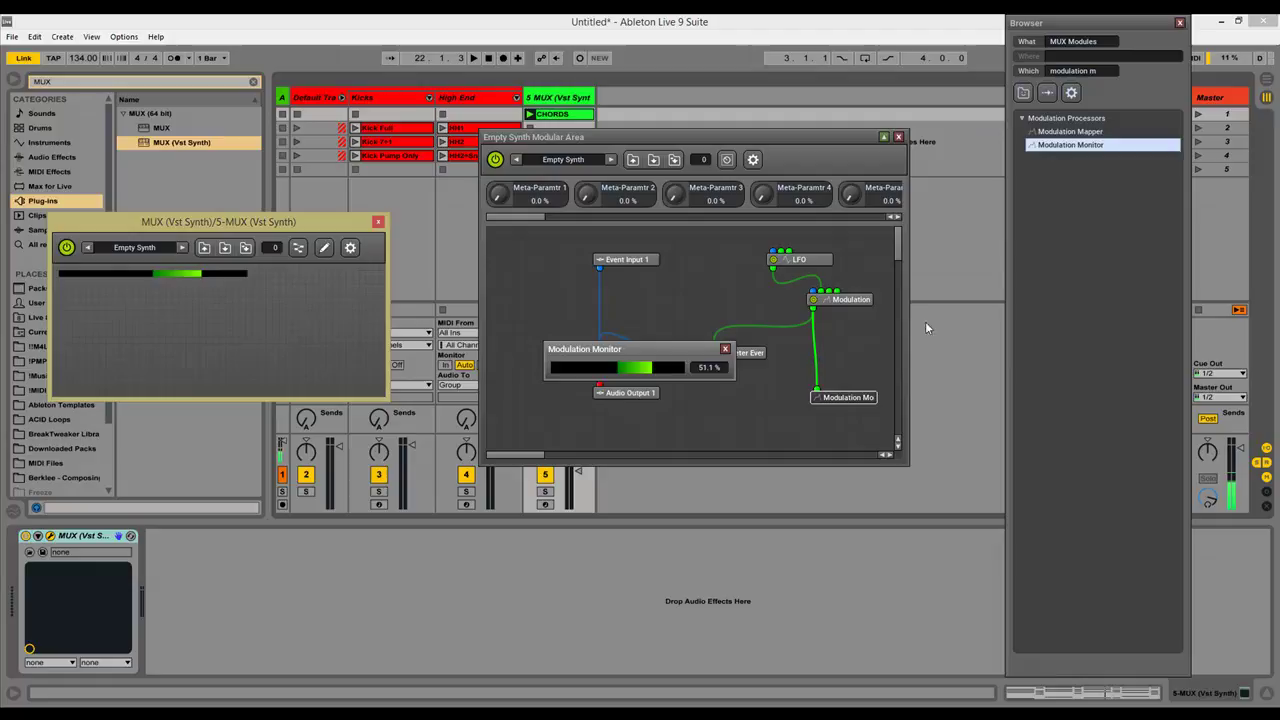
# Enter 0.25 as the LFO's Frequency value.
pyautogui.click(815, 261)
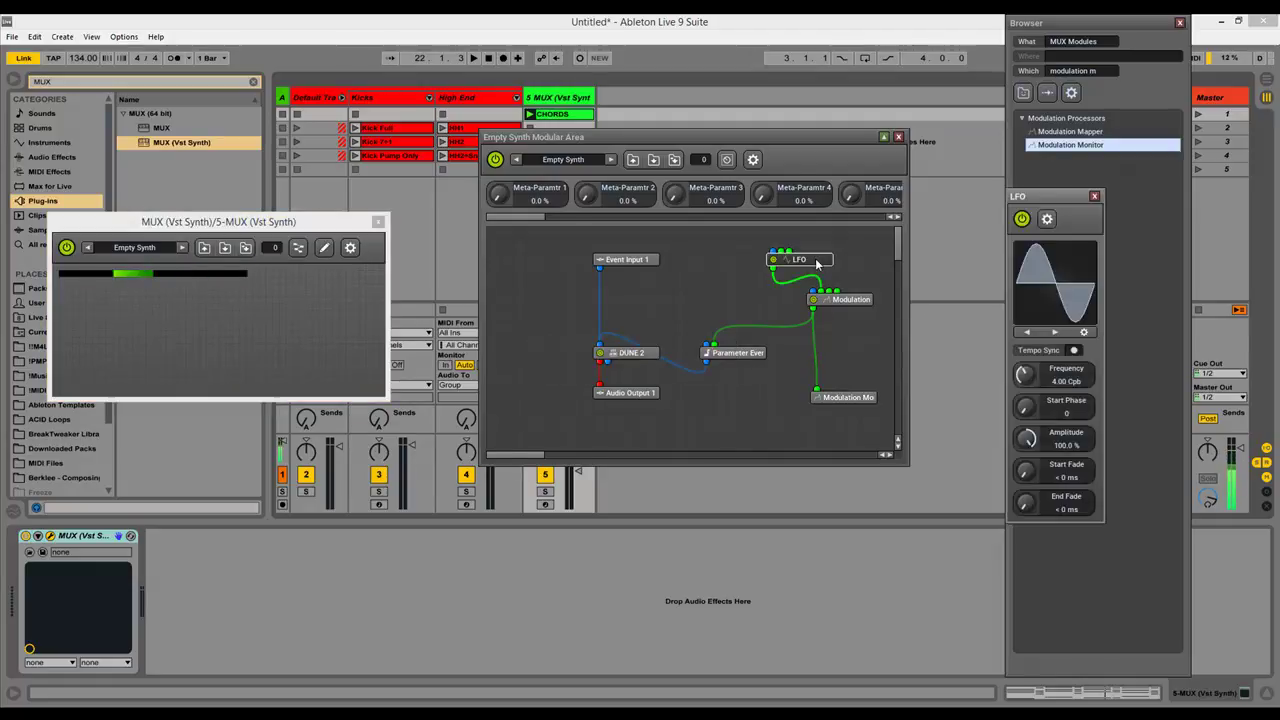
pyautogui.doubleClick(1064, 385)
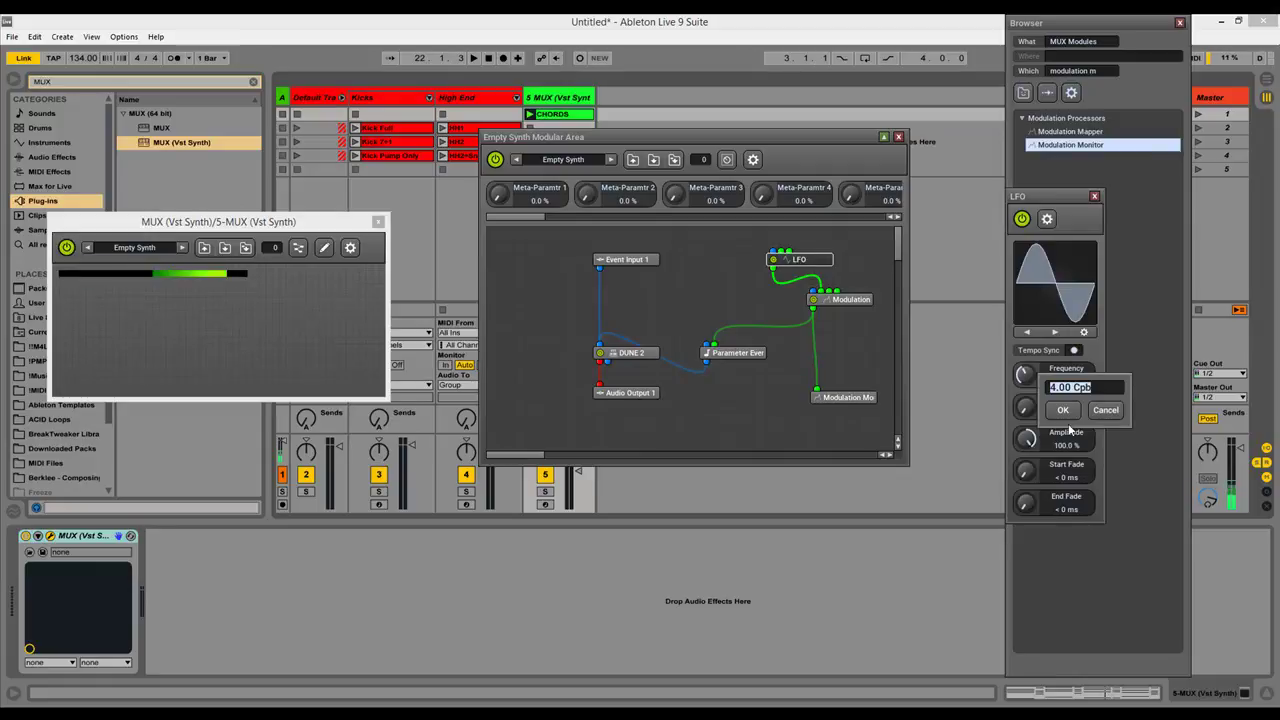
pyautogui.write('0.25')
pyautogui.press('Return')
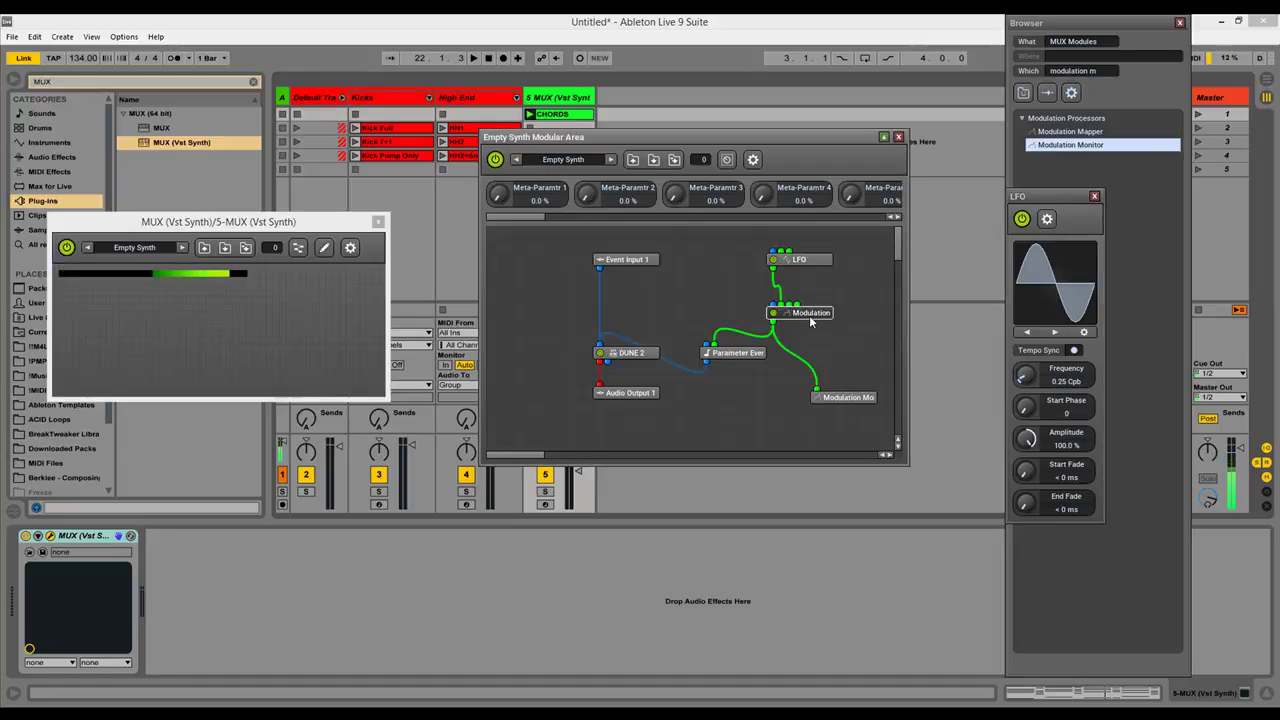
# Lower the Modulation Mapper's Amplitude and add Amplitude and Offset knobs to the MUX panel.
pyautogui.click(812, 316)
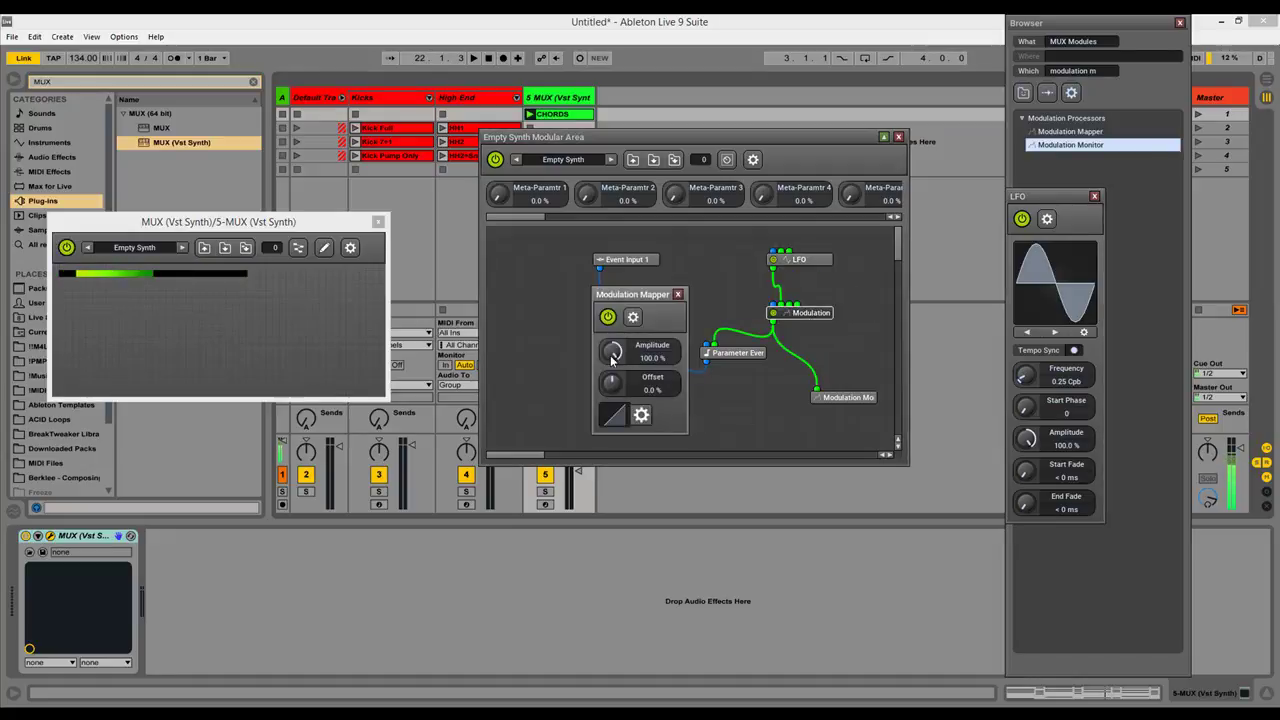
pyautogui.moveTo(612, 355); pyautogui.dragTo(605, 402)
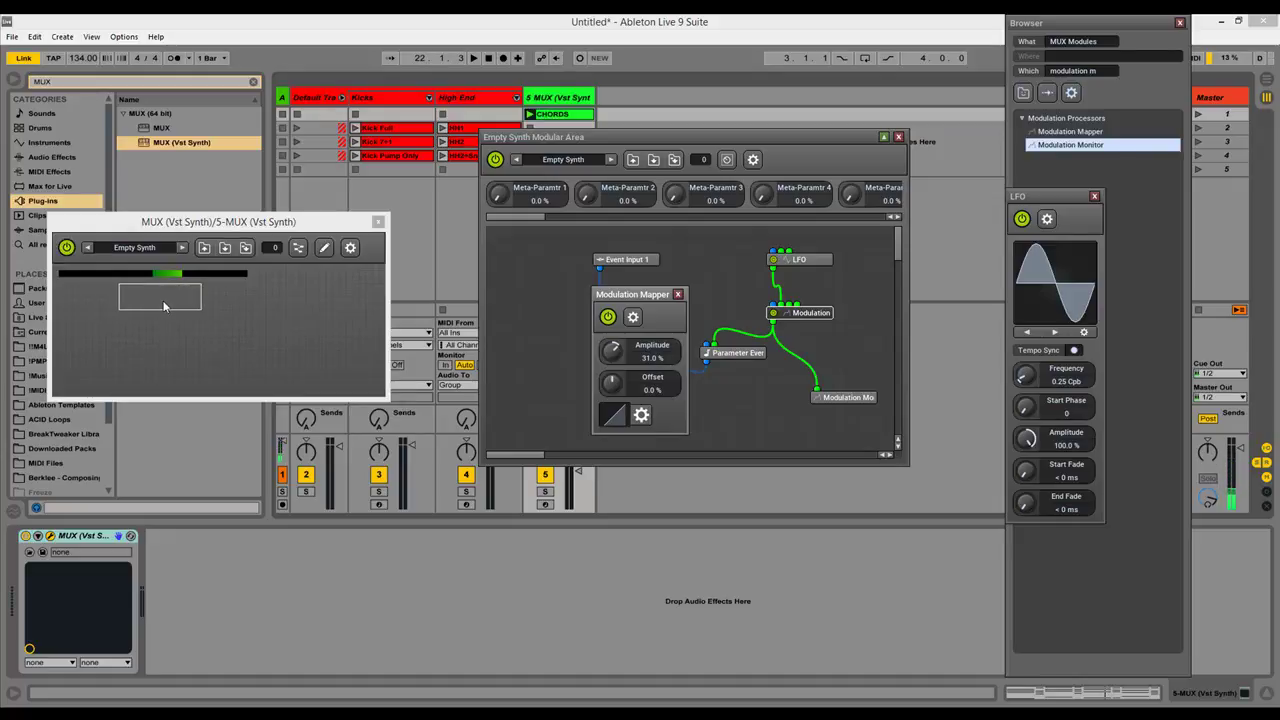
pyautogui.click(105, 307)
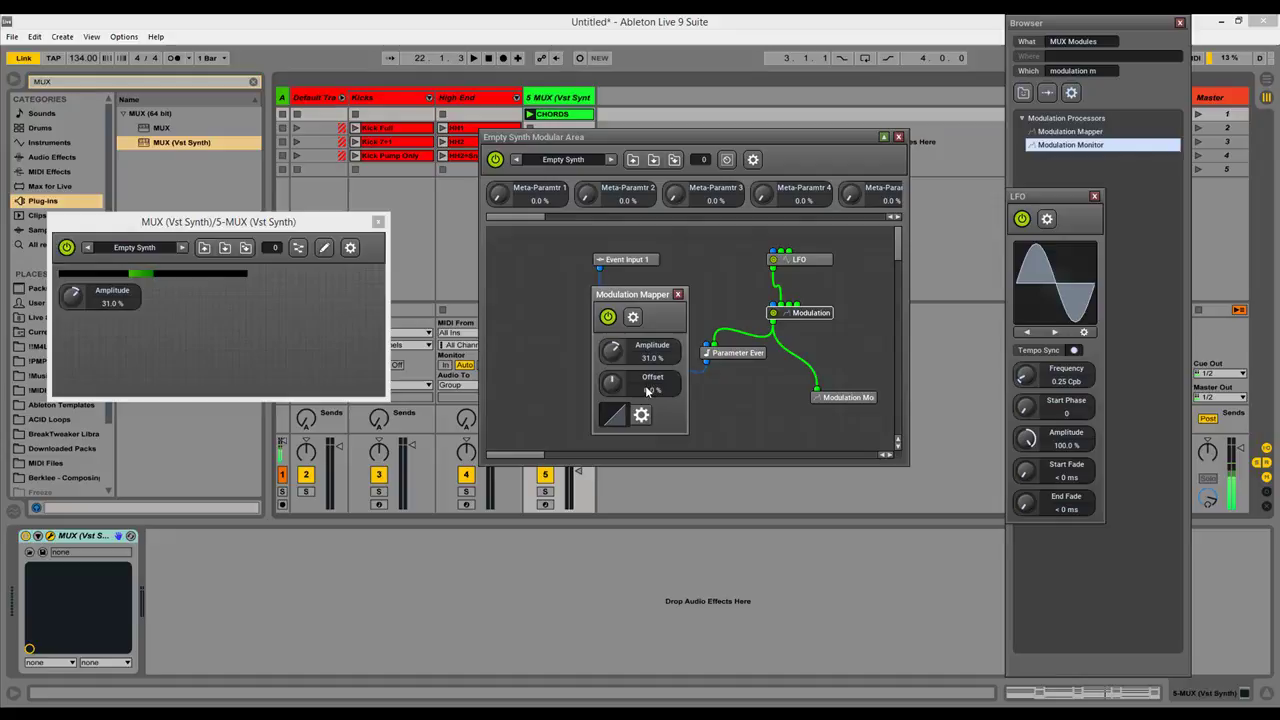
pyautogui.click(210, 301)
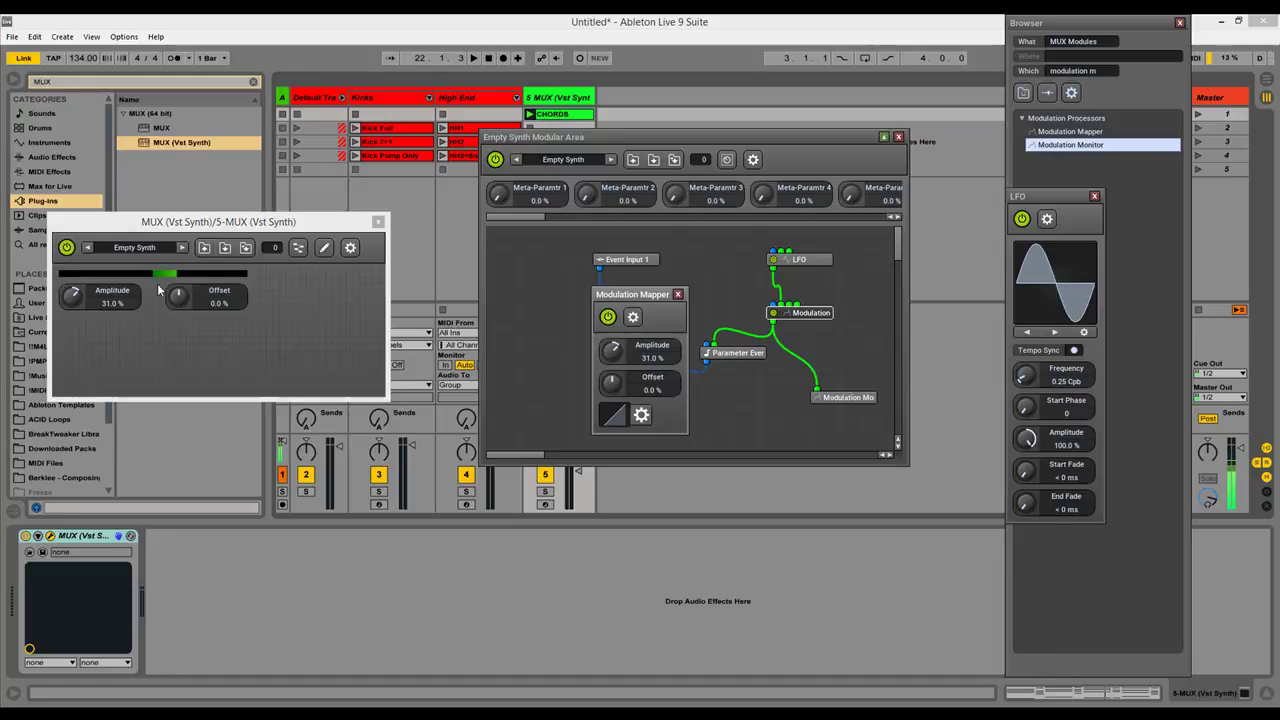
# Sweep the Offset knob through positive and negative values, ending at 44.0 %.
pyautogui.click(185, 303)
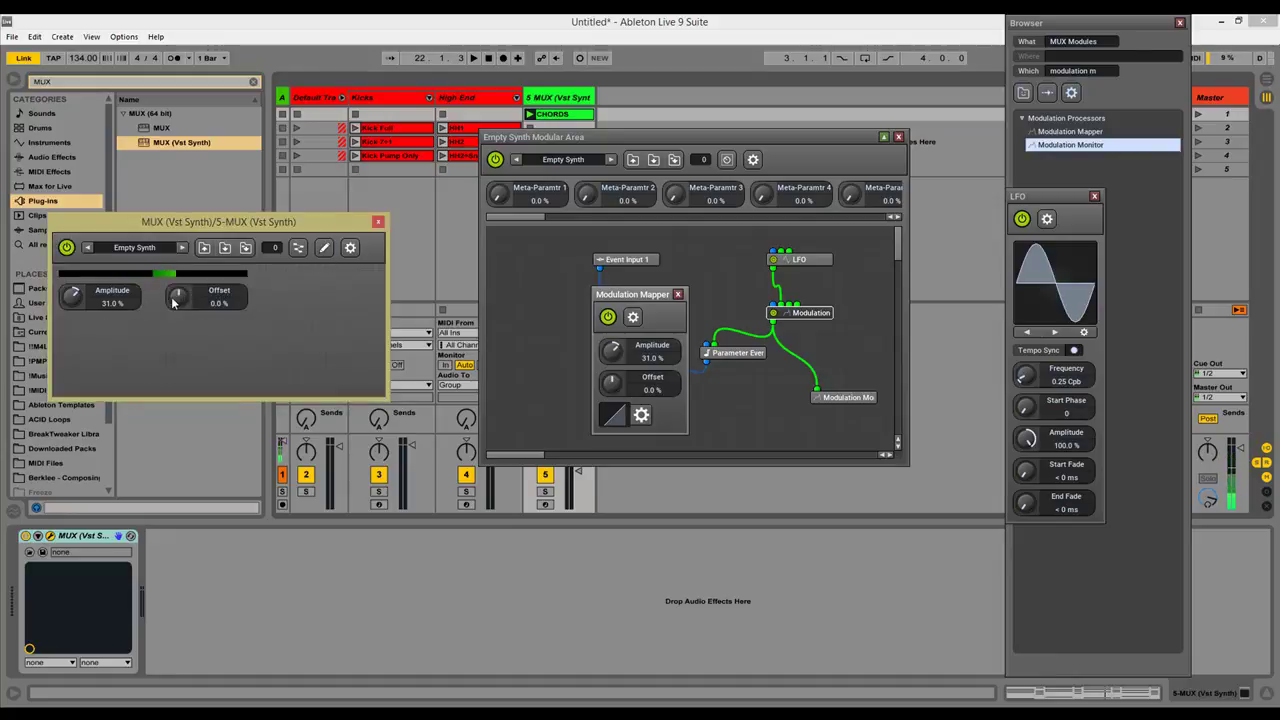
pyautogui.moveTo(178, 303); pyautogui.dragTo(181, 258)
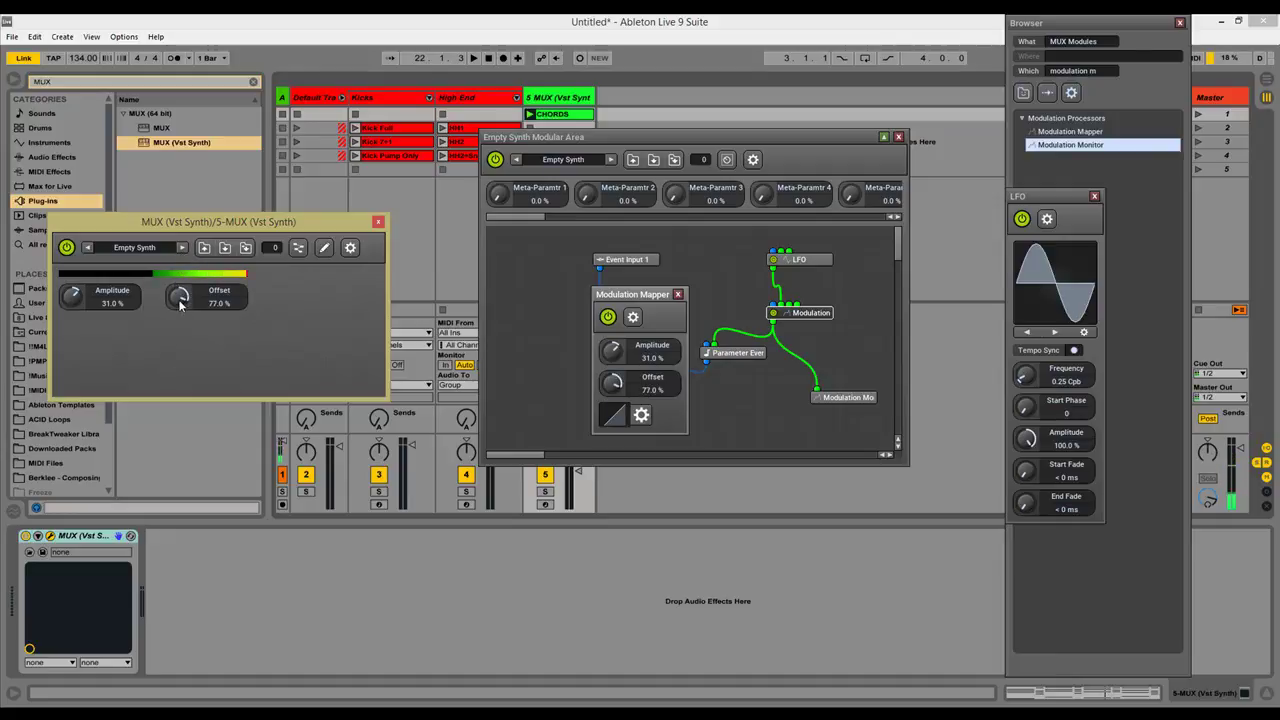
pyautogui.moveTo(181, 305); pyautogui.dragTo(184, 310)
pyautogui.moveTo(188, 303); pyautogui.dragTo(173, 358)
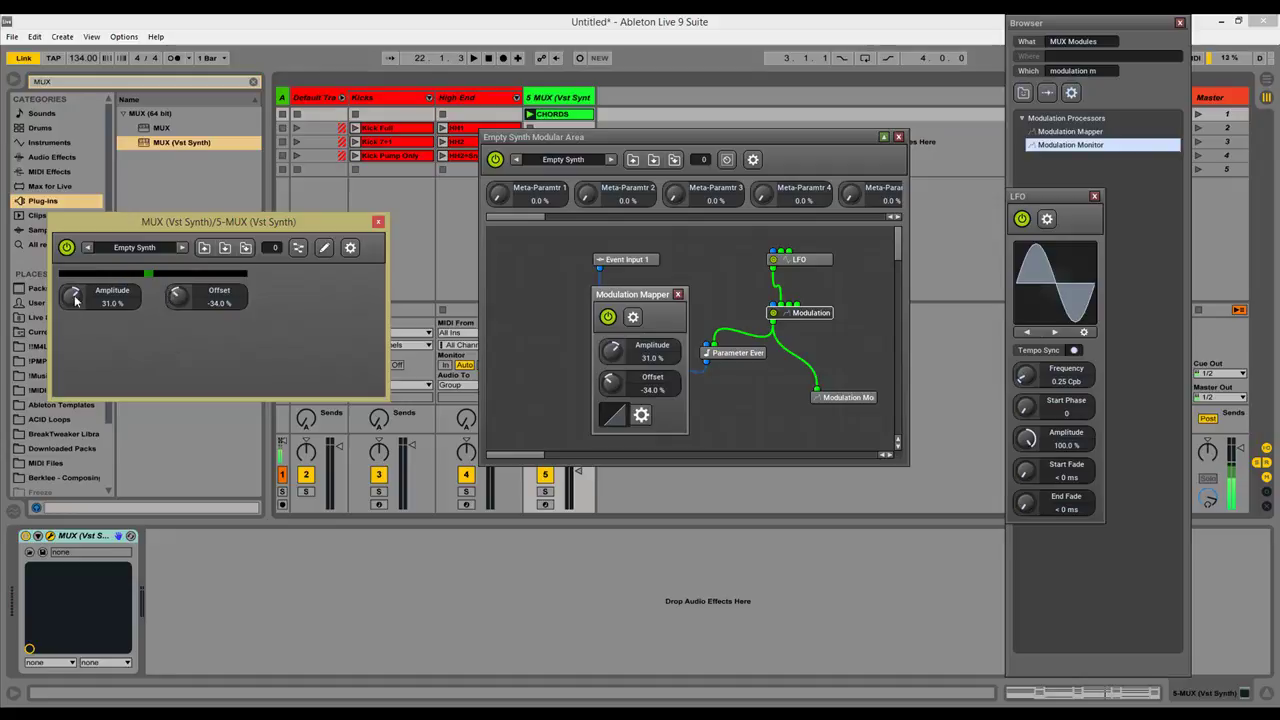
pyautogui.moveTo(168, 305); pyautogui.dragTo(182, 244)
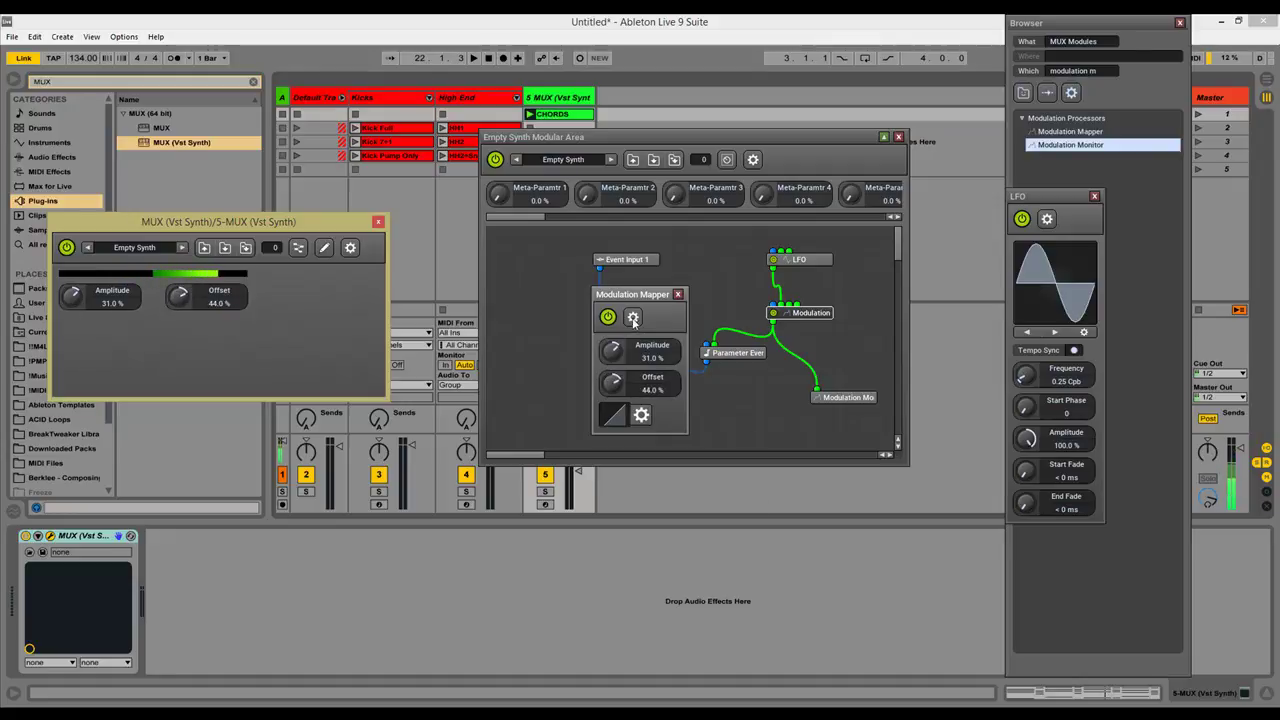
pyautogui.moveTo(632, 294); pyautogui.dragTo(663, 448)
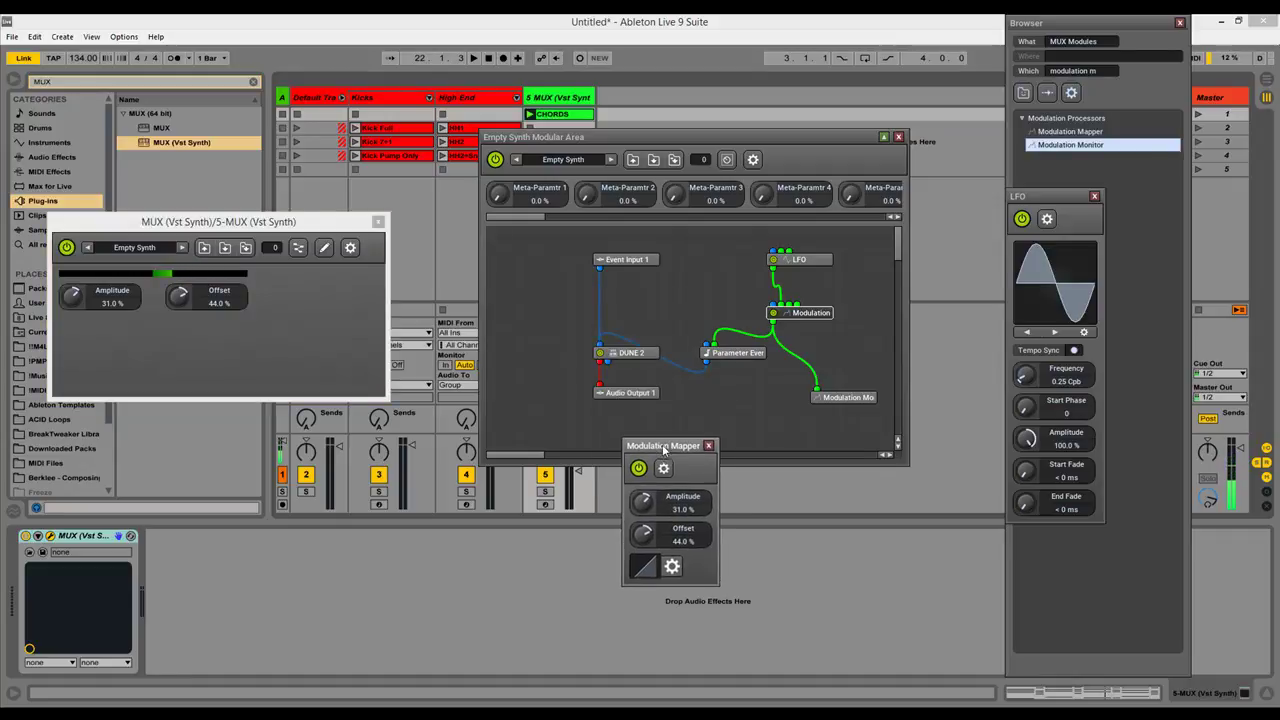
# Open DUNE 2's editor, move the MUX panel up, and set Offset to 4.0 %.
pyautogui.click(617, 358)
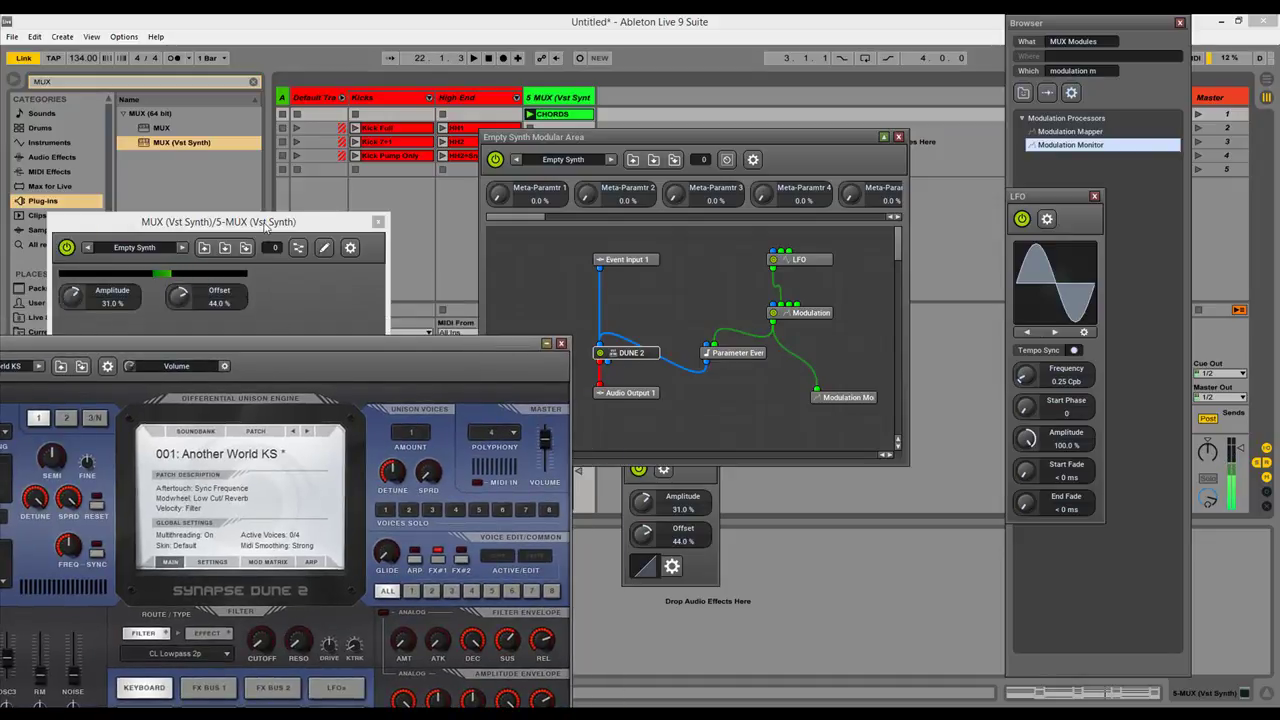
pyautogui.moveTo(266, 222); pyautogui.dragTo(314, 124)
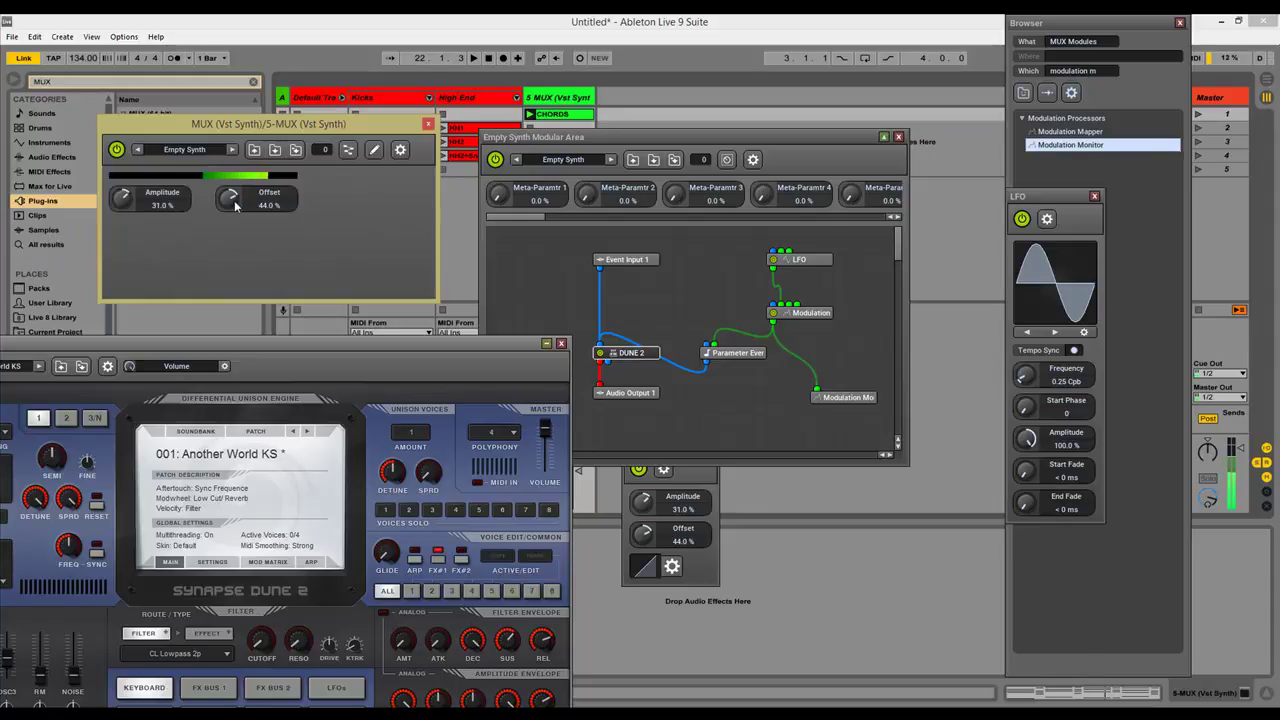
pyautogui.moveTo(228, 212); pyautogui.dragTo(226, 221)
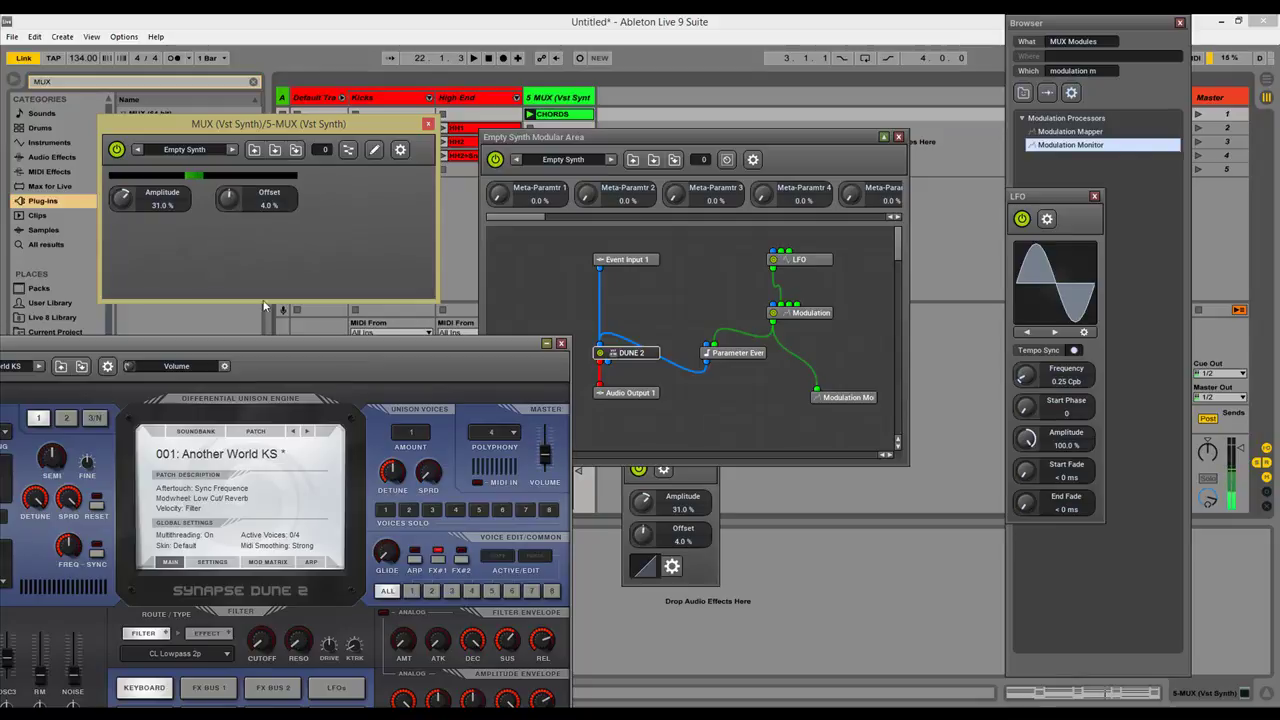
# Enter 1/16 as the LFO frequency, giving 4.00 Cpb.
pyautogui.doubleClick(1080, 384)
pyautogui.write('1')
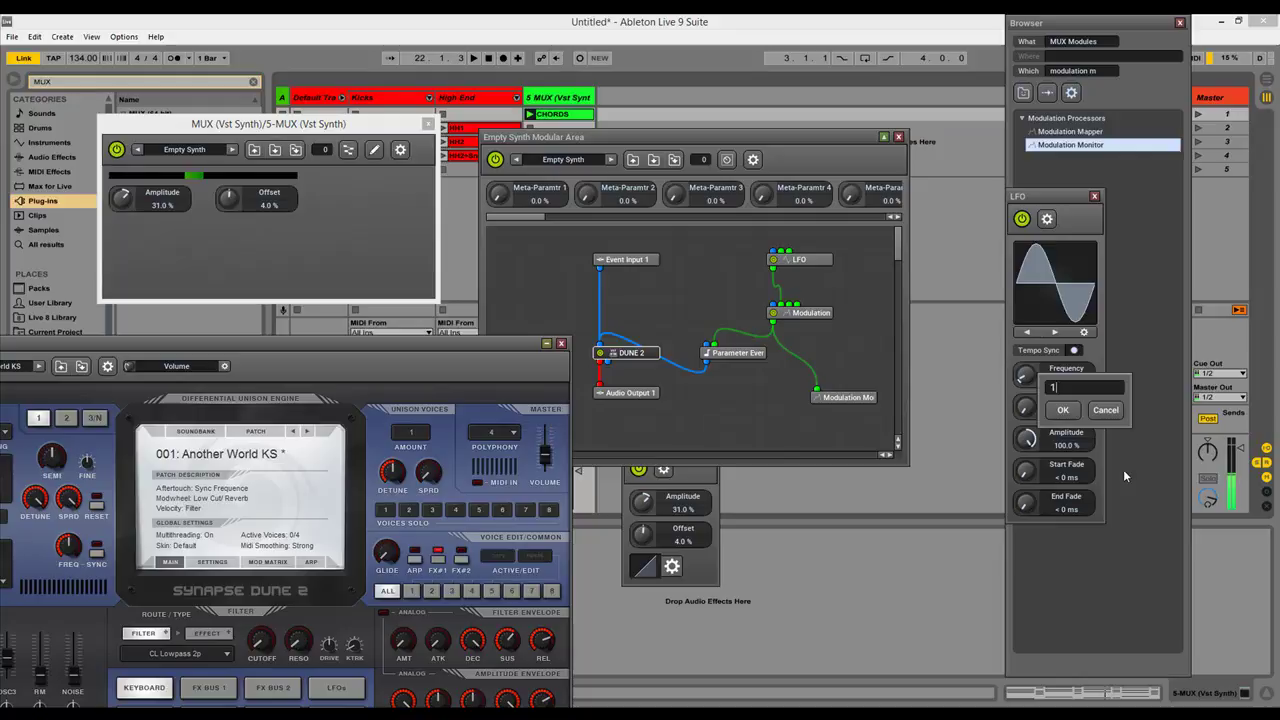
pyautogui.write('/16')
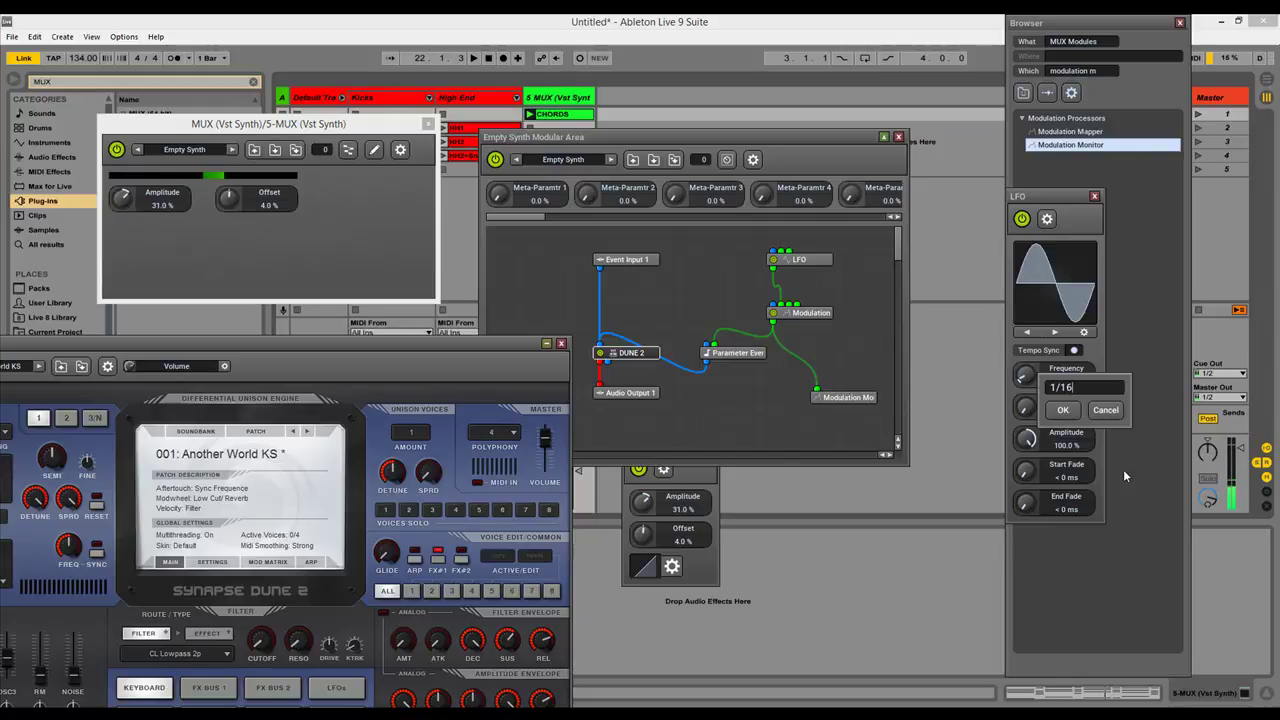
pyautogui.press('Return')
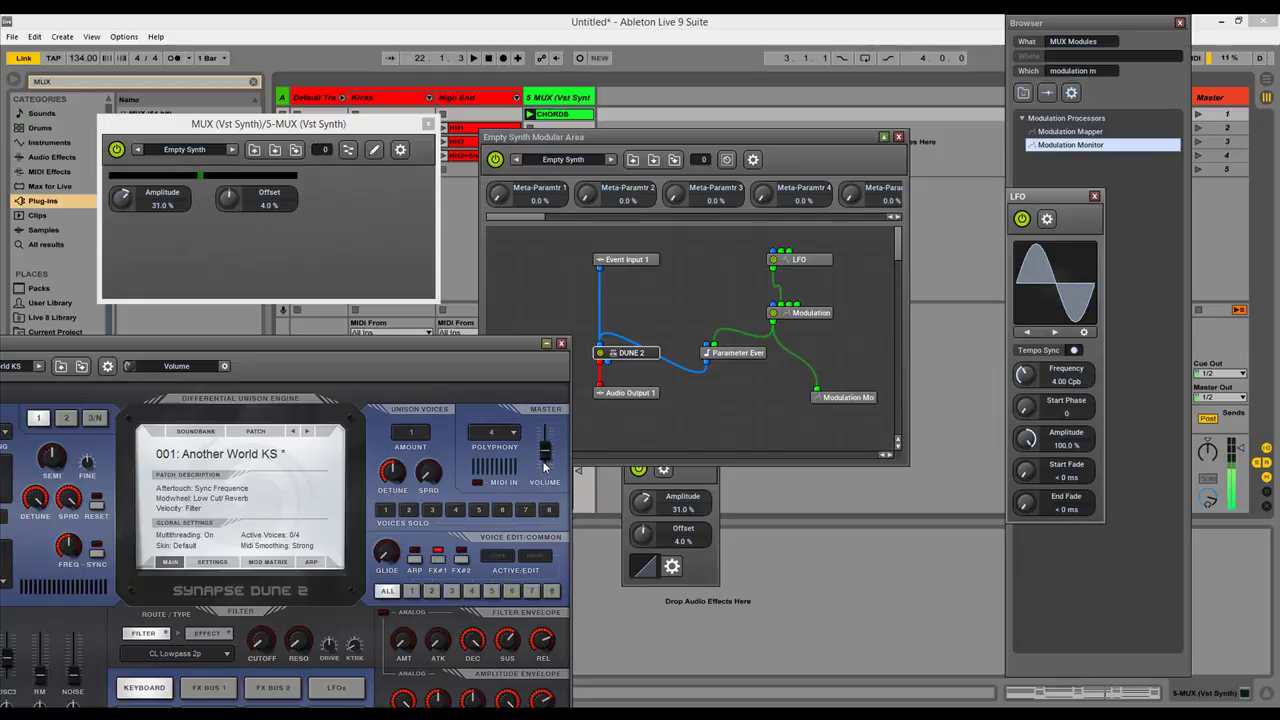
# Set the MUX Amplitude knob to 7.0 % and Offset to -17.0 %.
pyautogui.click(125, 205)
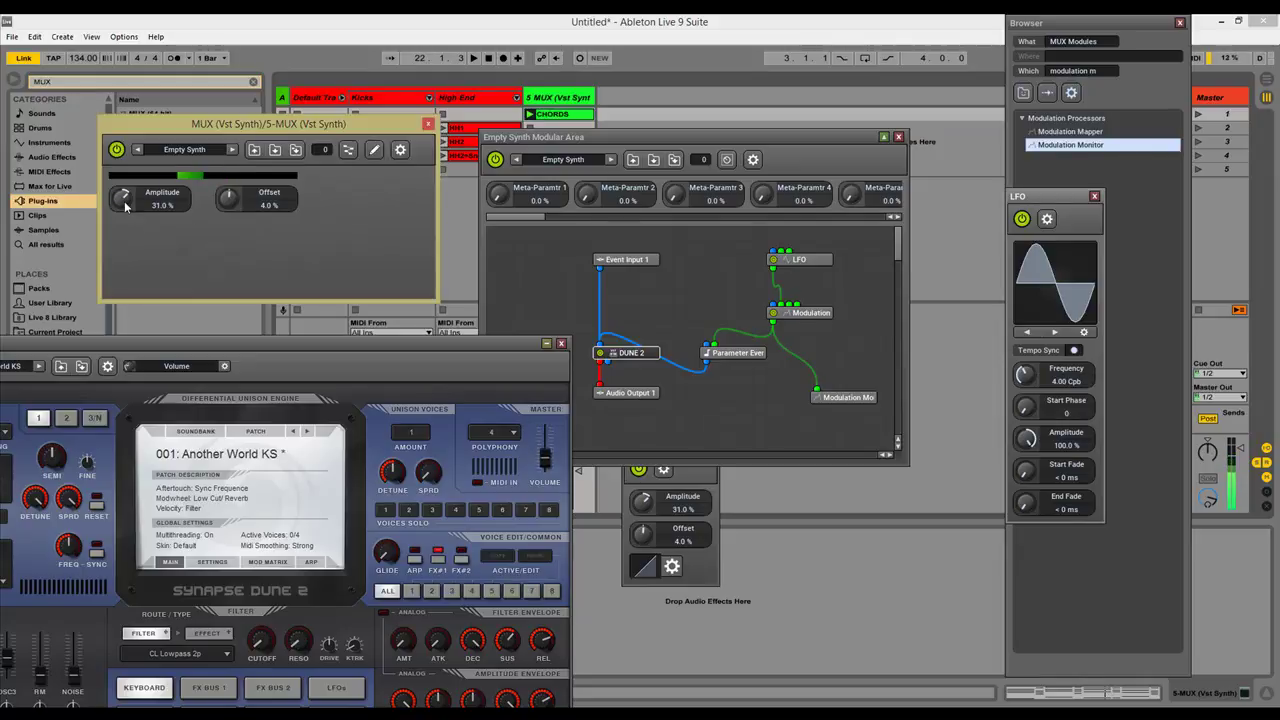
pyautogui.moveTo(125, 205); pyautogui.dragTo(122, 215)
pyautogui.moveTo(231, 207); pyautogui.dragTo(228, 213)
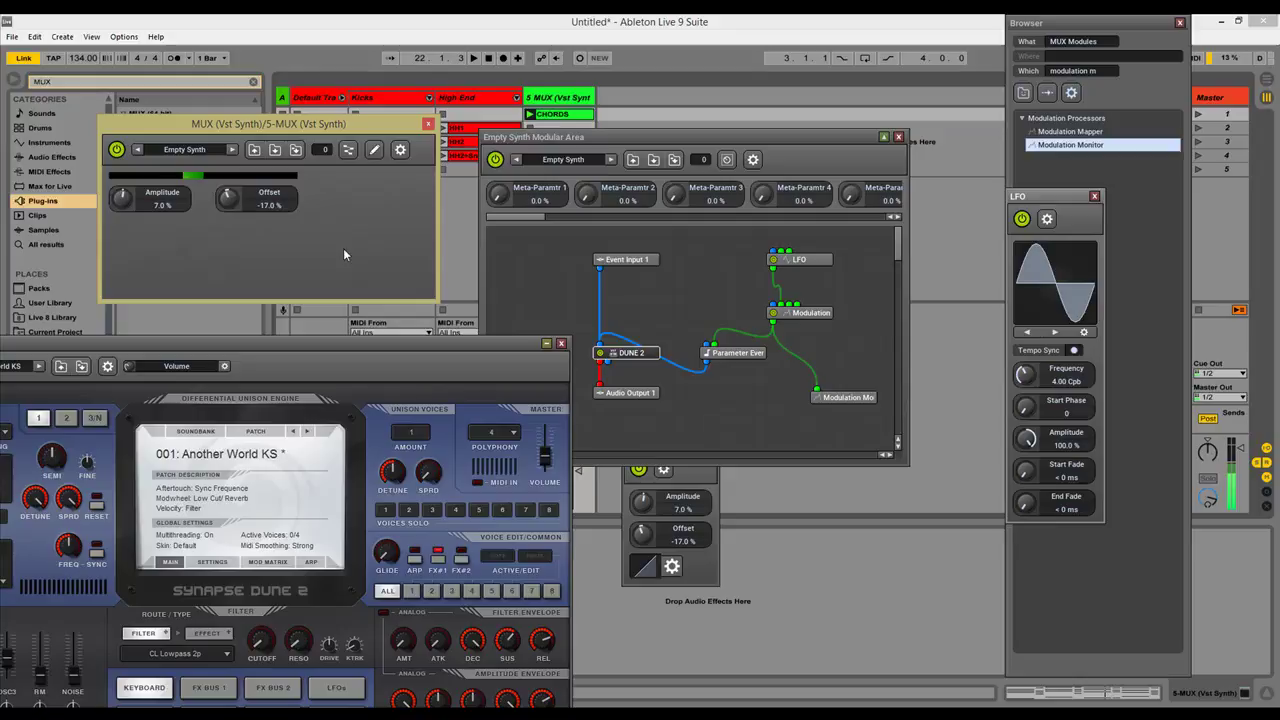
# Start transport playback to hear the modulated DUNE 2.
pyautogui.moveTo(532, 138); pyautogui.dragTo(789, 138)
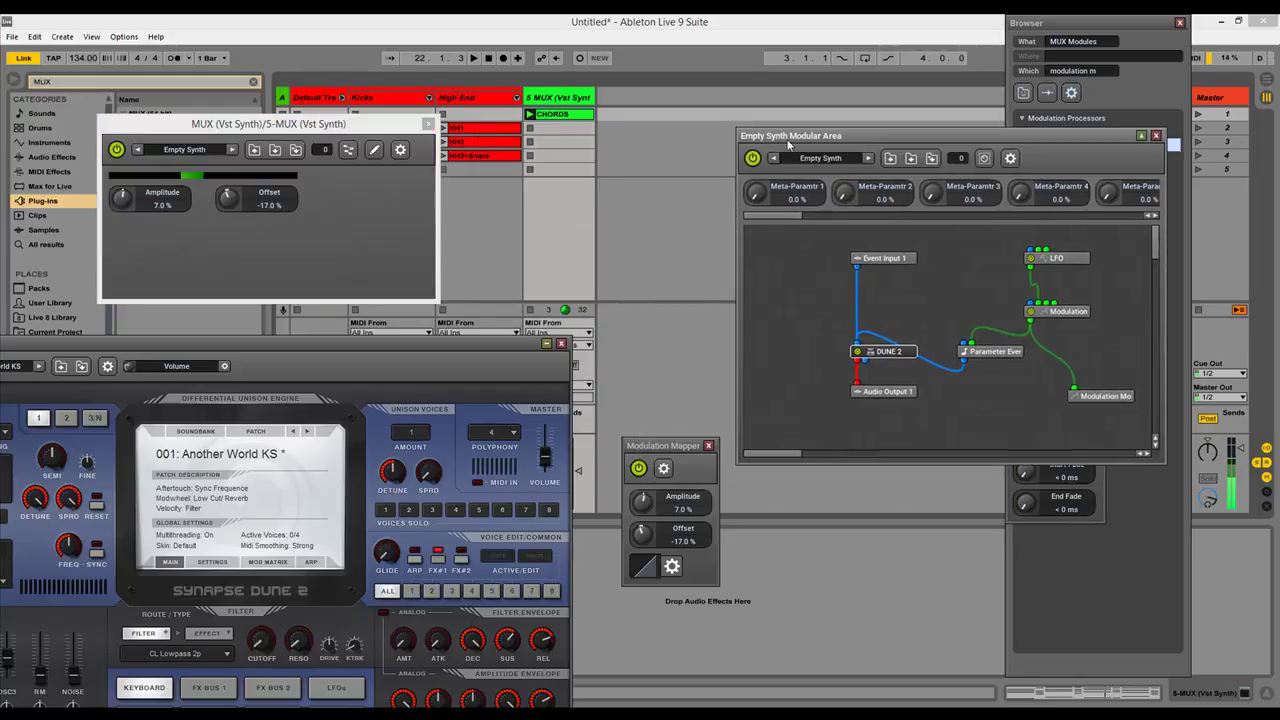
pyautogui.click(475, 58)
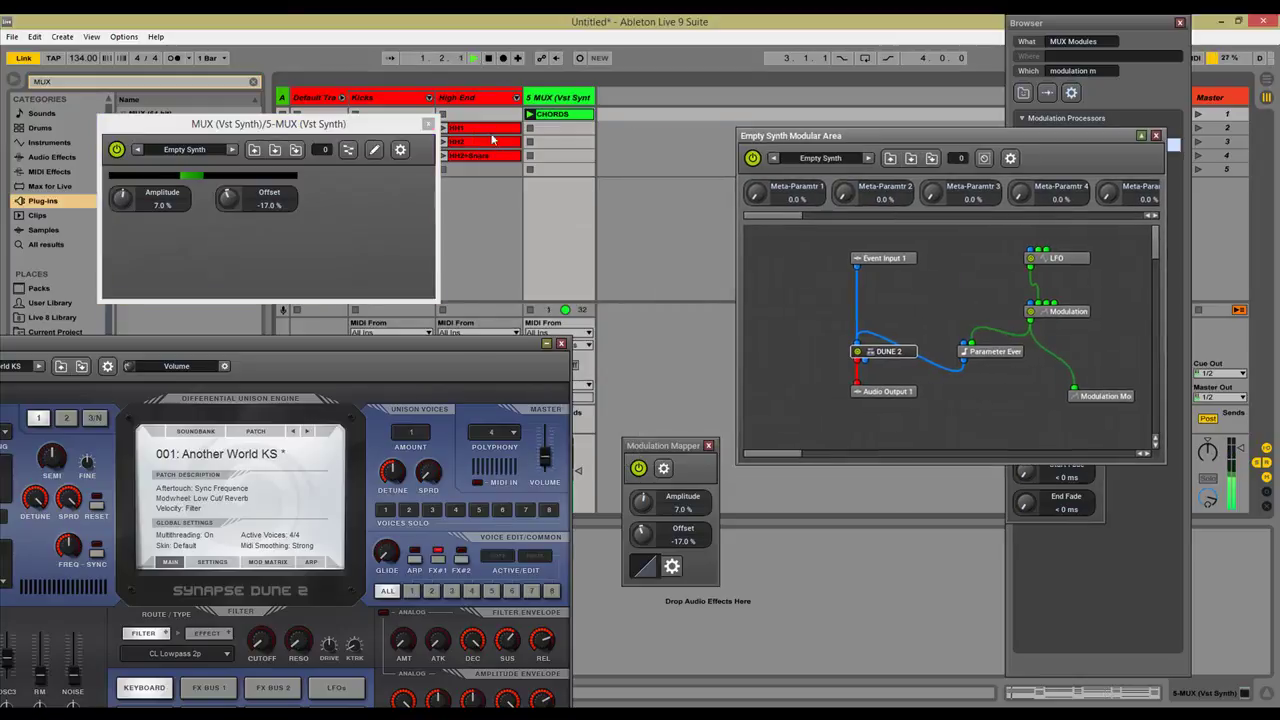
pyautogui.press('XF86AudioLowerVolume')
pyautogui.press('XF86AudioLowerVolume')
pyautogui.press('XF86AudioLowerVolume')
pyautogui.press('XF86AudioLowerVolume')
# Arrange the DUNE 2 window, keyboard visible, beside the Modulation Mapper.
pyautogui.moveTo(505, 352); pyautogui.dragTo(517, 343)
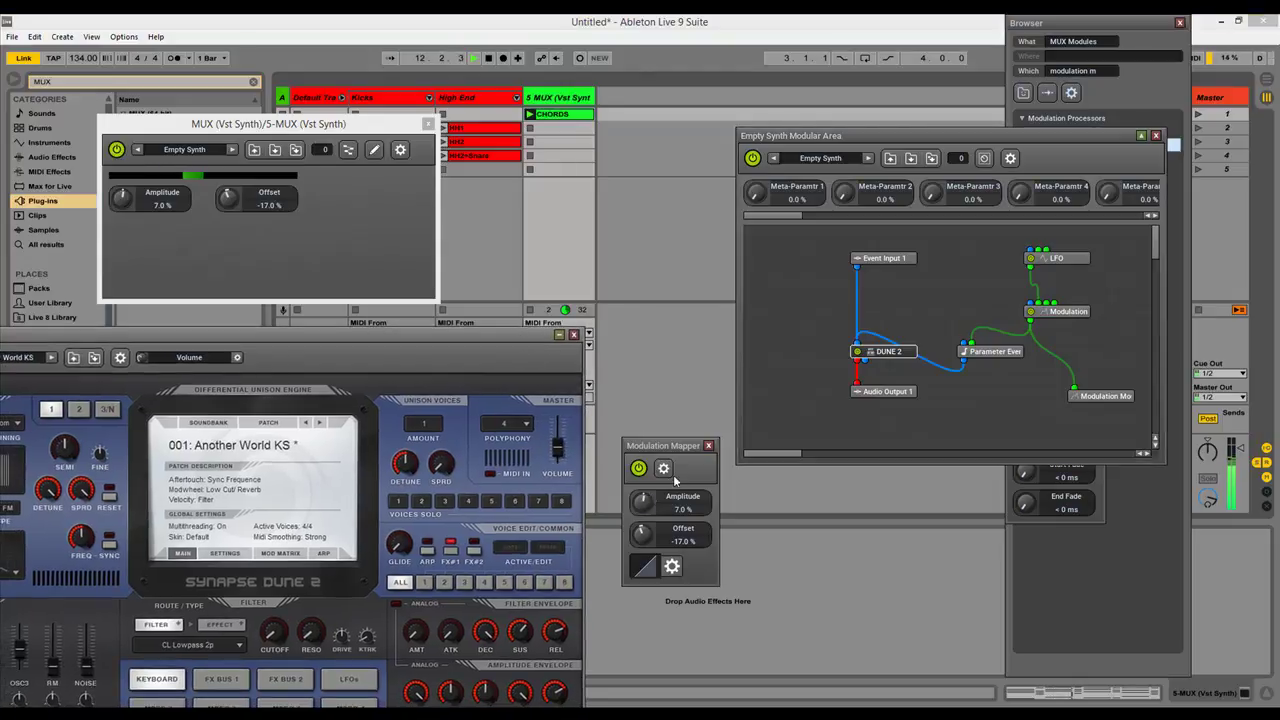
pyautogui.moveTo(672, 445); pyautogui.dragTo(667, 388)
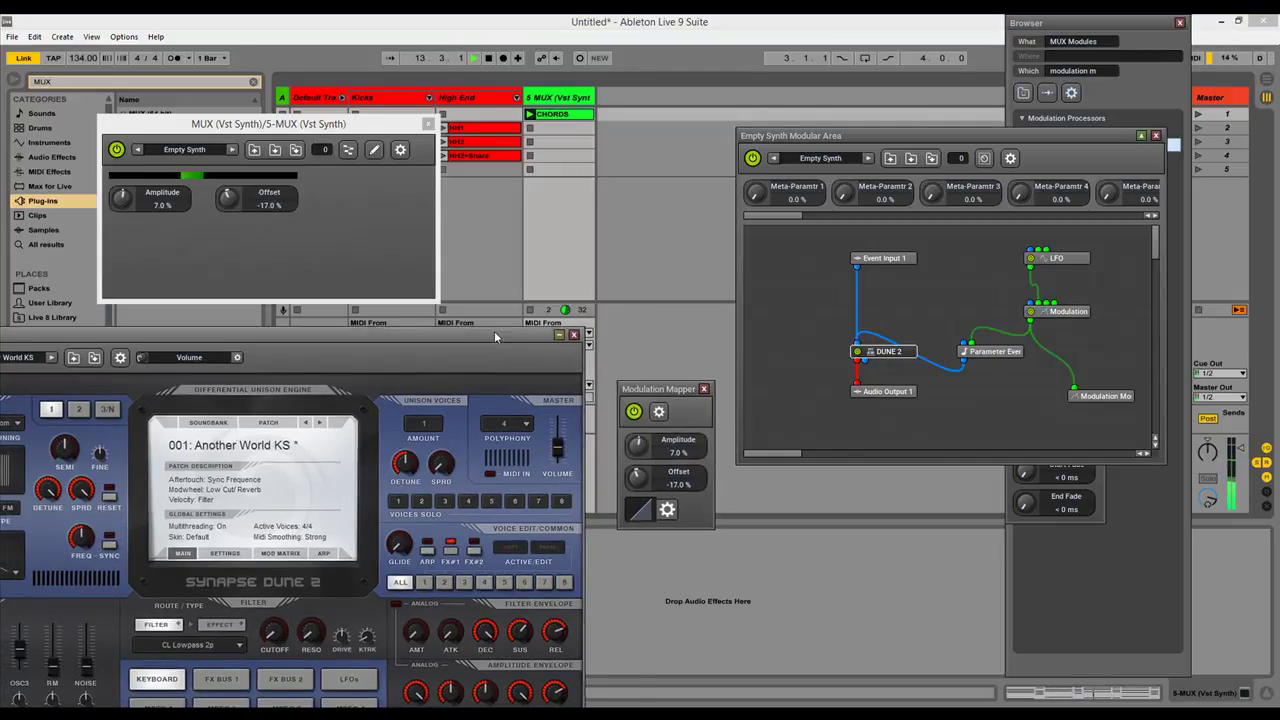
pyautogui.moveTo(494, 331); pyautogui.dragTo(654, 193)
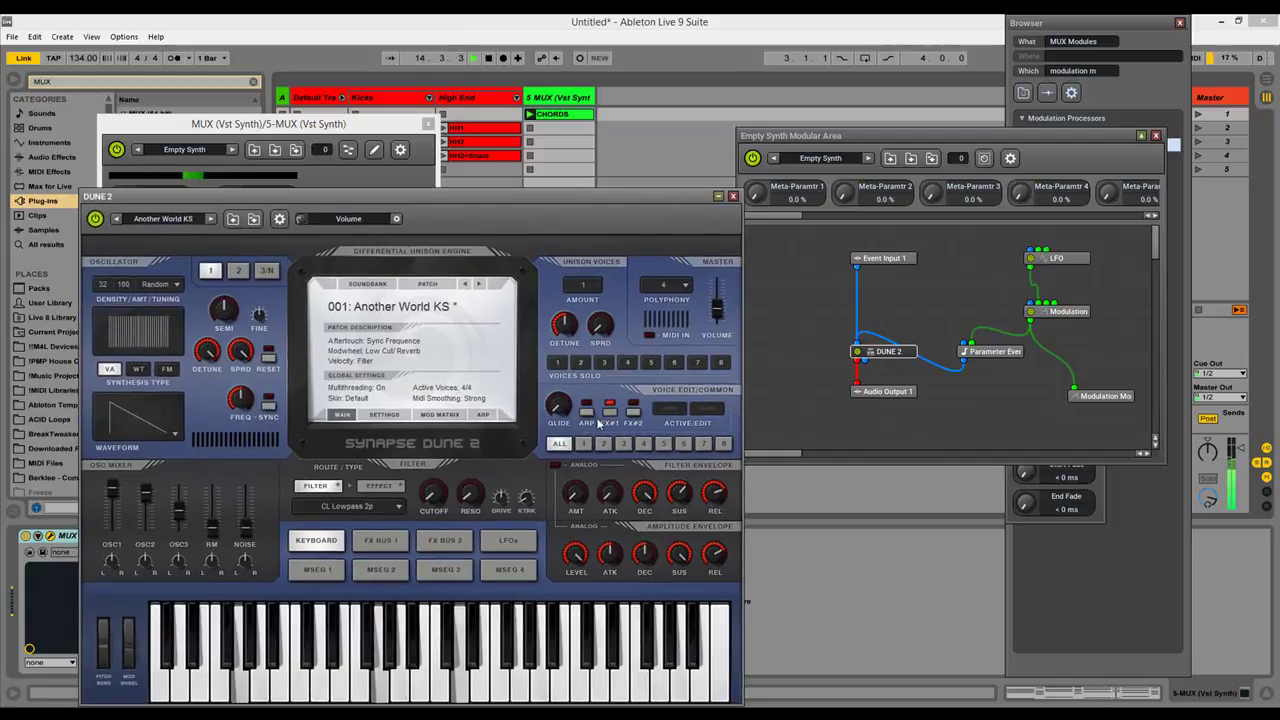
pyautogui.moveTo(586, 197); pyautogui.dragTo(461, 147)
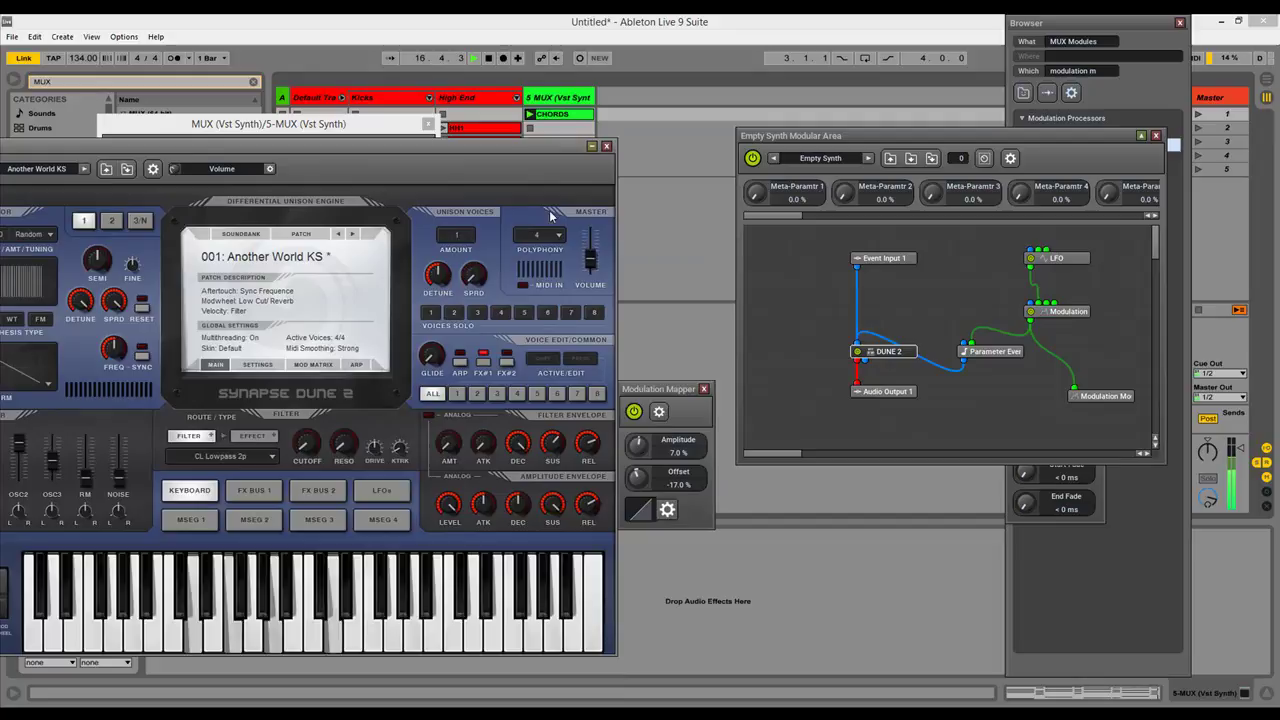